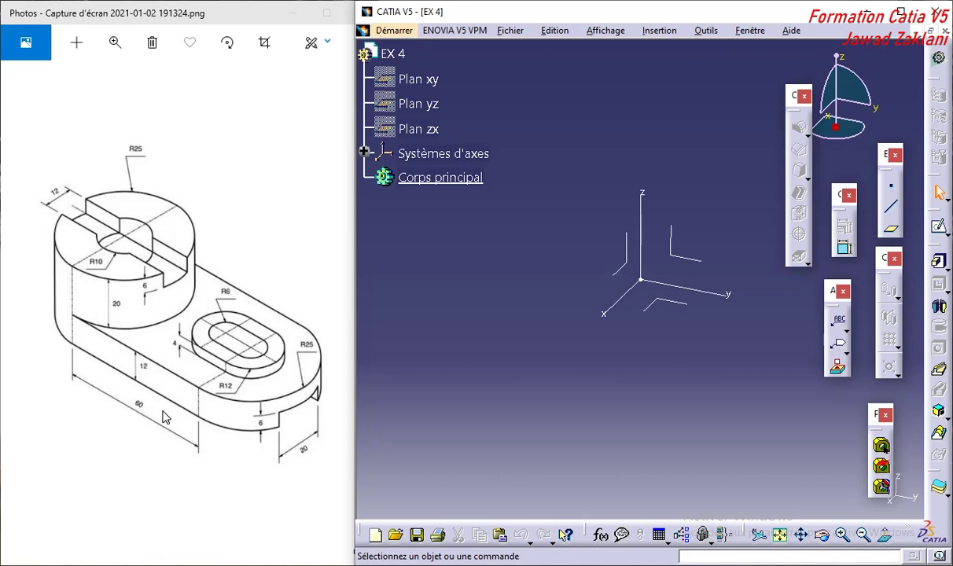
Step: Start a sketch on the yz plane and draw a circle about 69 mm in diameter centred on the origin
{"action": "left_click", "coordinate": [940, 232]}
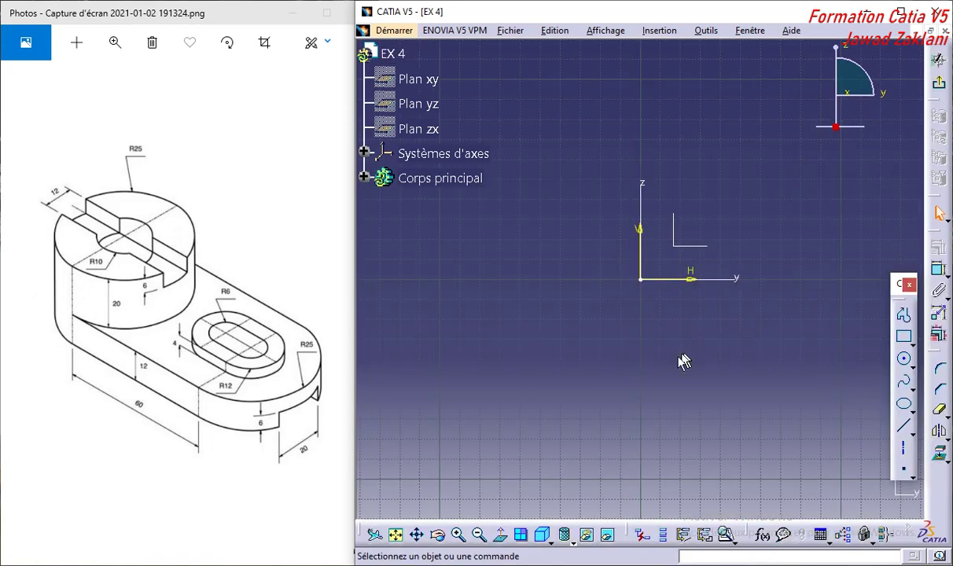
{"action": "left_click", "coordinate": [904, 359]}
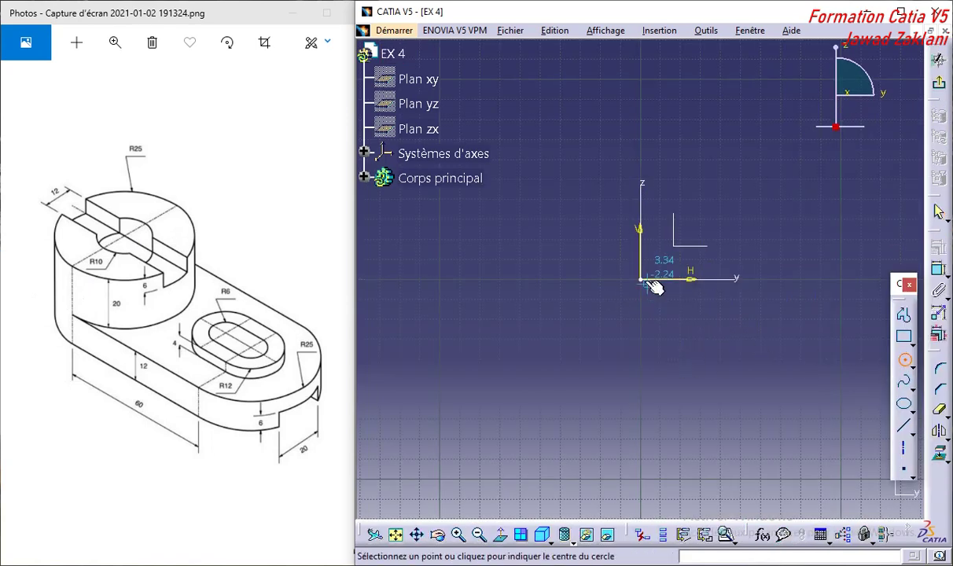
{"action": "left_click", "coordinate": [643, 281]}
{"action": "left_click", "coordinate": [685, 339]}
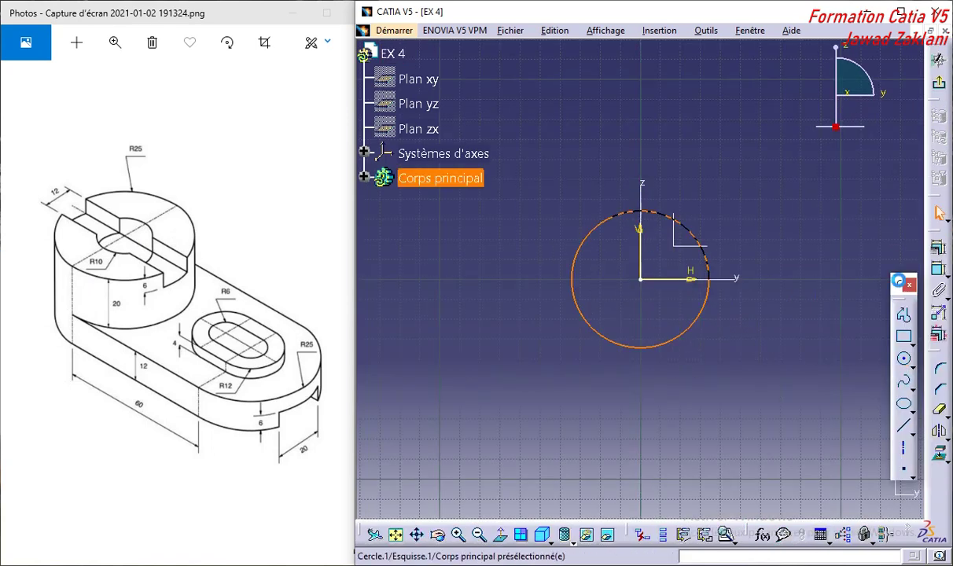
Step: Dimension the circle's diameter and set it to 50 mm
{"action": "left_click", "coordinate": [938, 270]}
{"action": "left_click", "coordinate": [572, 181]}
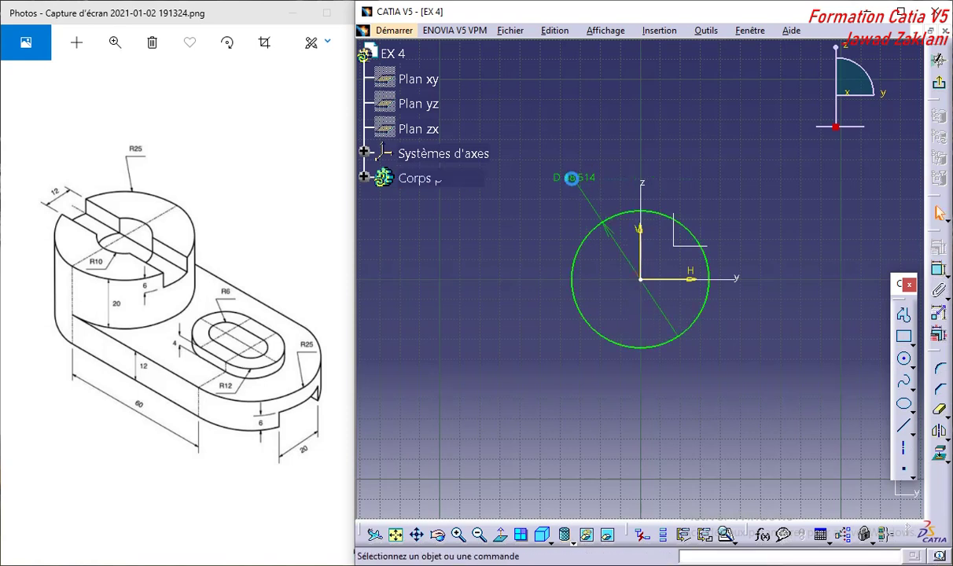
{"action": "double_click", "coordinate": [573, 179]}
{"action": "type", "text": "50mm"}
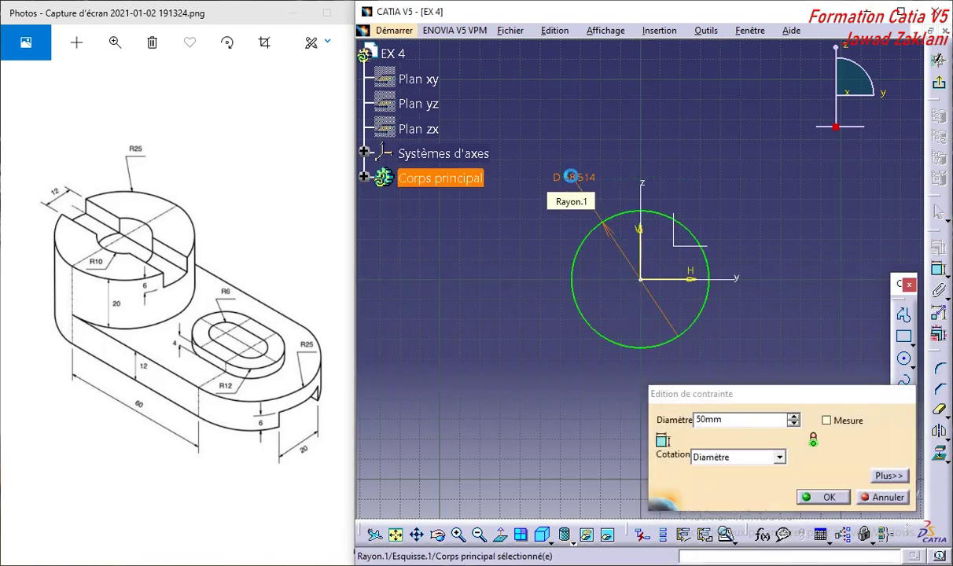
{"action": "key", "text": "Return"}
Step: Sketch an open profile beside the circle: a horizontal line about 77 mm long, a tangent end arc of about 25 mm radius, and a return line
{"action": "mouse_move", "coordinate": [663, 387]}
{"action": "middle_mouse_down"}
{"action": "mouse_move", "coordinate": [658, 345]}
{"action": "mouse_move", "coordinate": [661, 354]}
{"action": "middle_mouse_up"}
{"action": "middle_click_drag", "start_coordinate": [586, 404], "coordinate": [569, 408]}
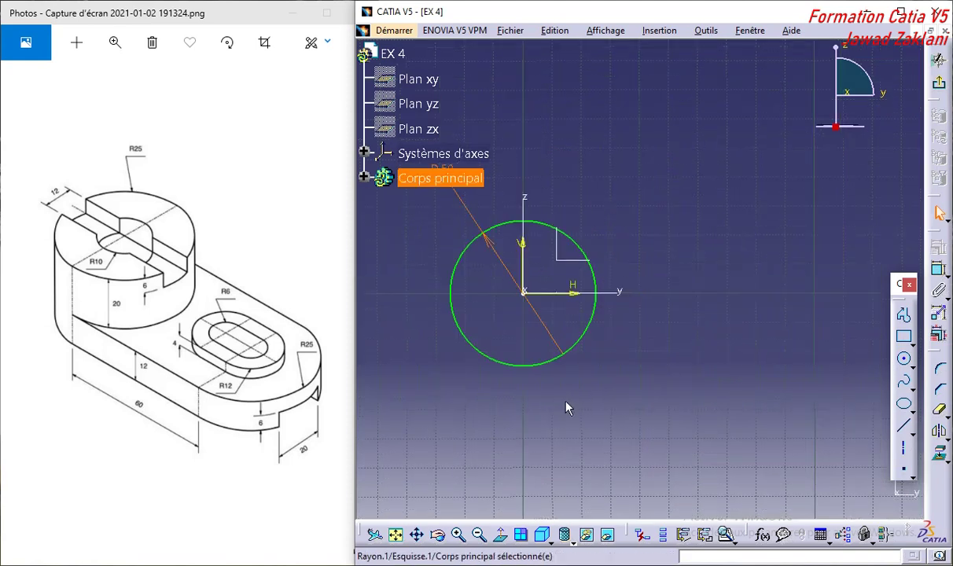
{"action": "left_click", "coordinate": [903, 314]}
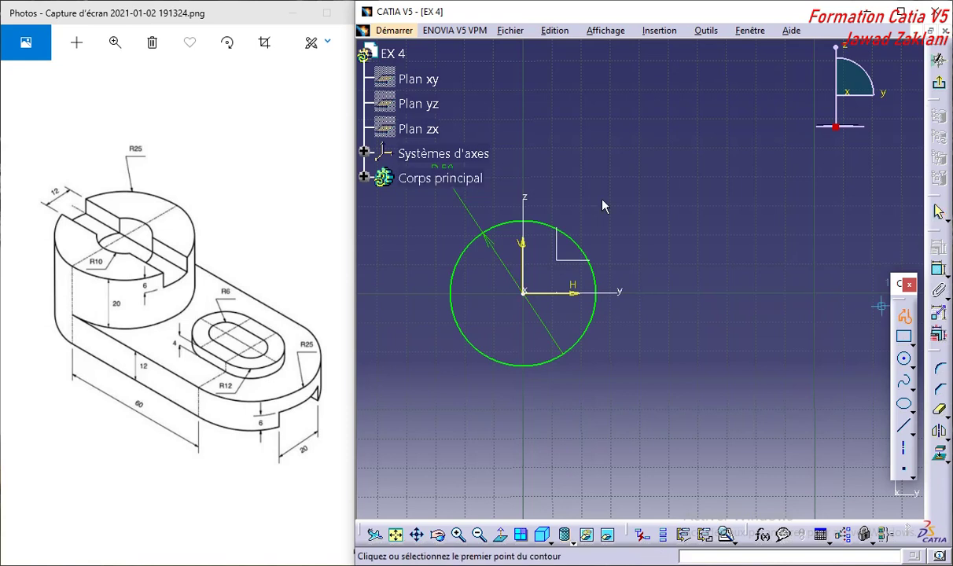
{"action": "left_click", "coordinate": [602, 223]}
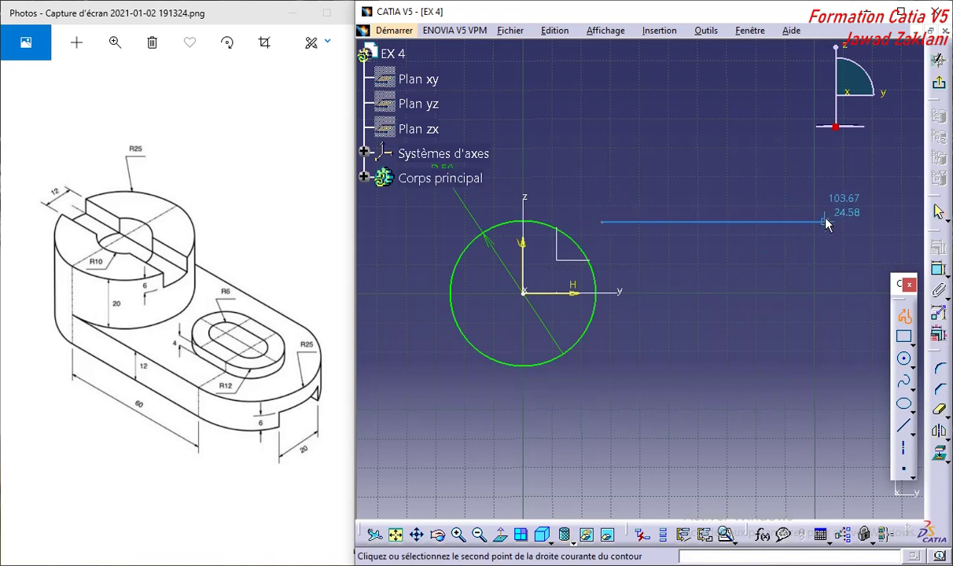
{"action": "left_click", "coordinate": [826, 221]}
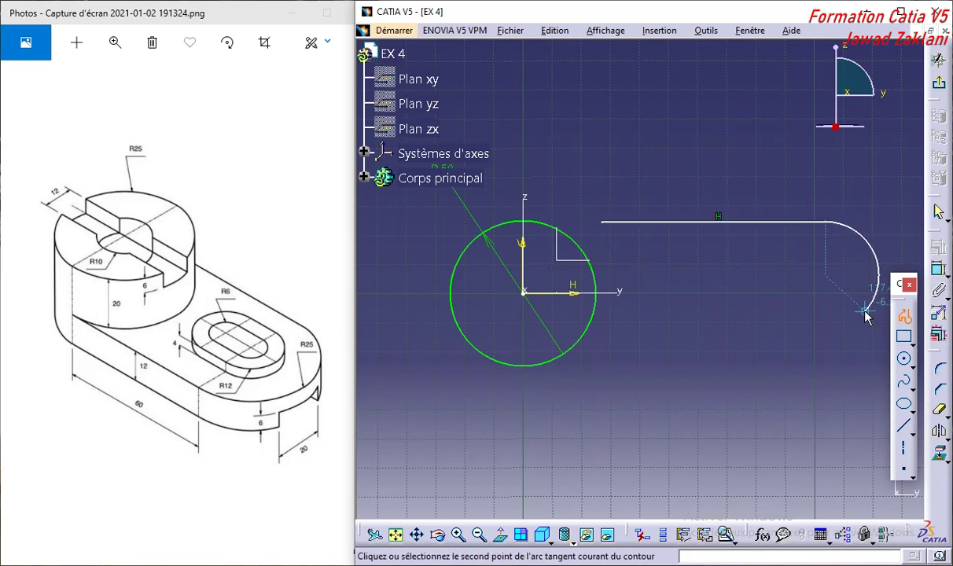
{"action": "left_click", "coordinate": [826, 368]}
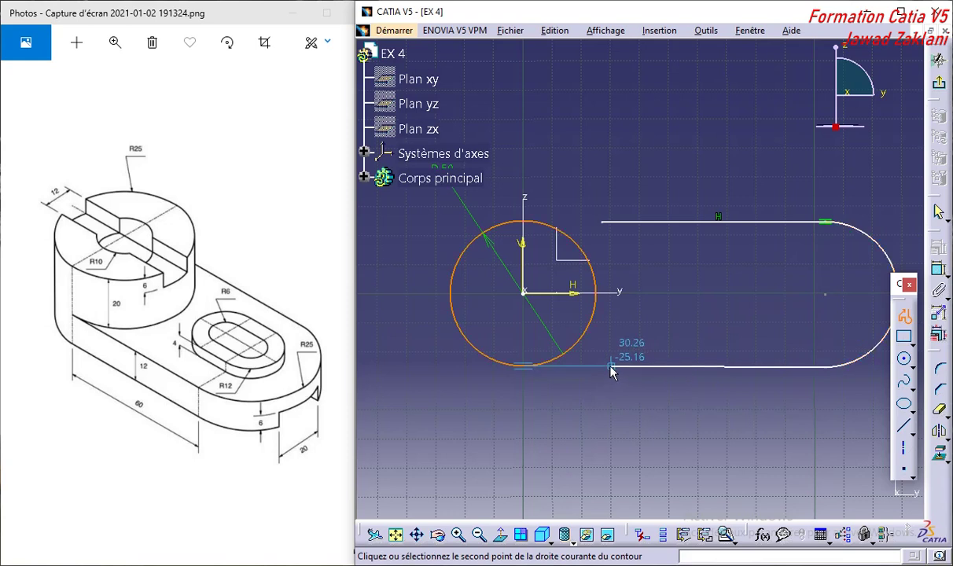
{"action": "double_click", "coordinate": [613, 373]}
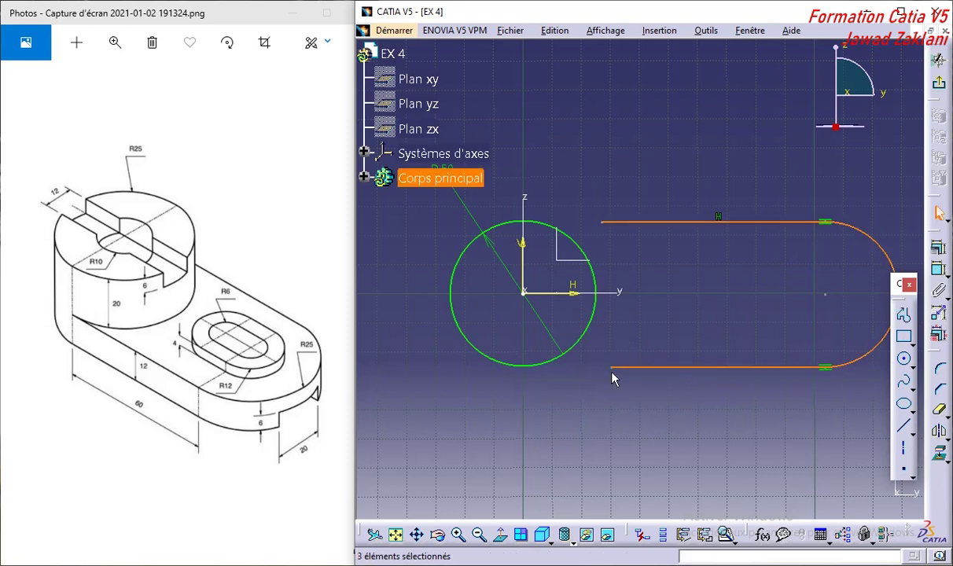
{"action": "left_click", "coordinate": [616, 395]}
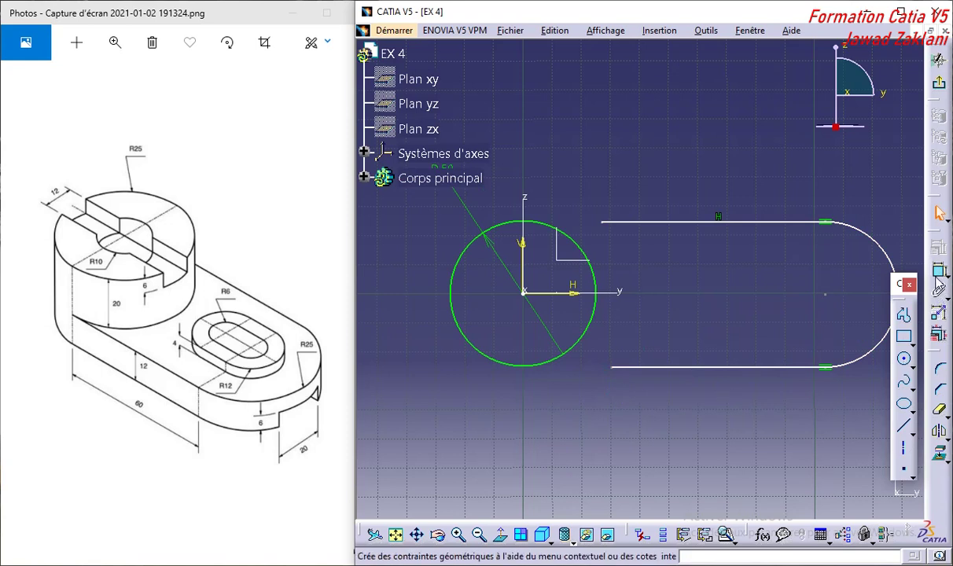
Step: Apply a tangency constraint between the profile's lower line and the circle
{"action": "left_click", "coordinate": [618, 369]}
{"action": "left_click", "coordinate": [525, 366], "text": "ctrl"}
{"action": "left_click", "coordinate": [940, 257]}
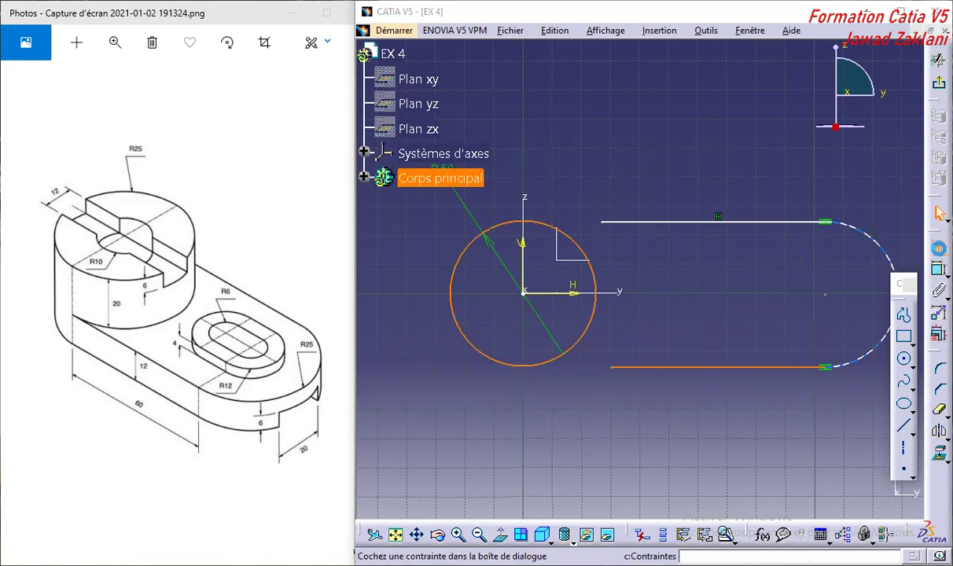
{"action": "left_click", "coordinate": [849, 388]}
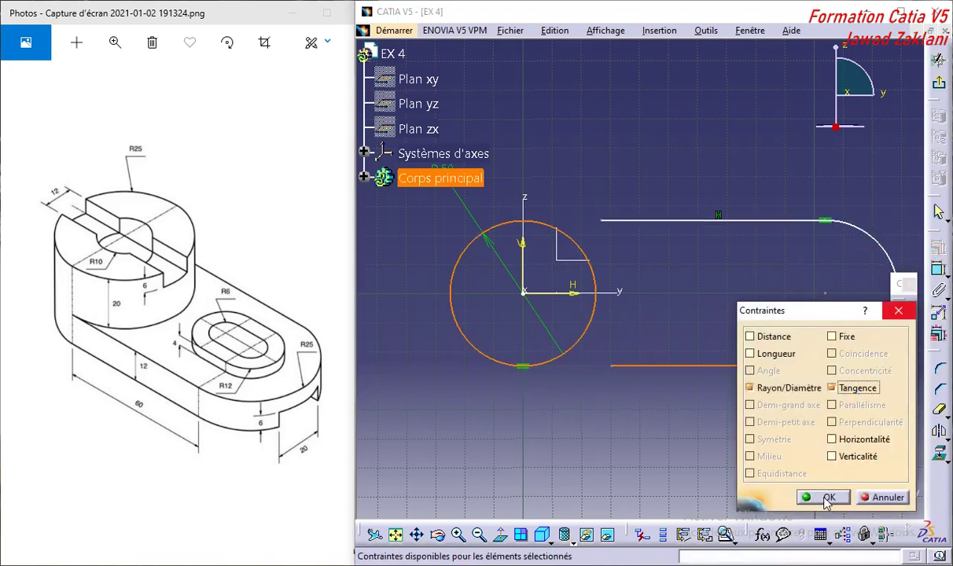
{"action": "left_click", "coordinate": [821, 497]}
Step: Apply a tangency constraint between the profile's upper horizontal line and the circle
{"action": "left_click", "coordinate": [664, 221]}
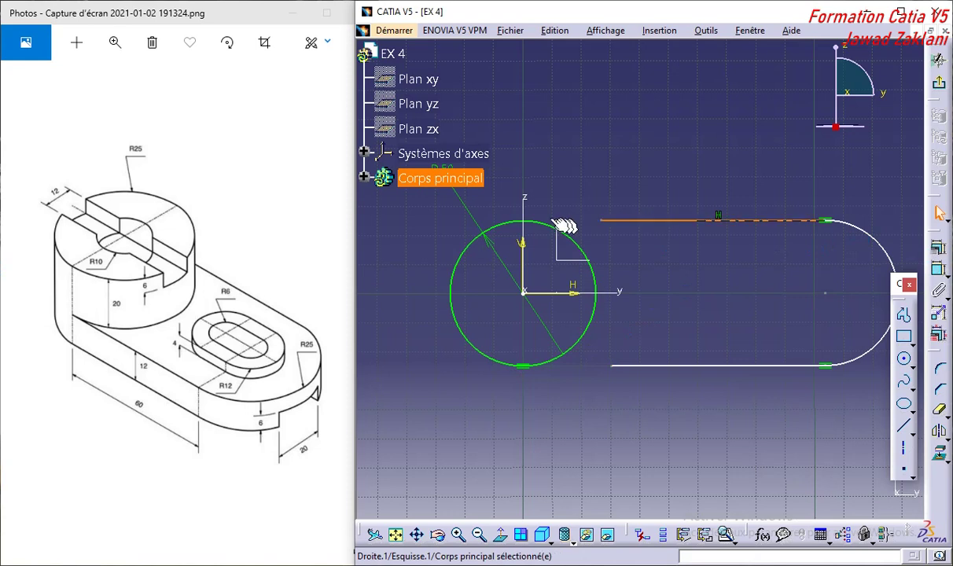
{"action": "left_click", "coordinate": [538, 223], "text": "ctrl"}
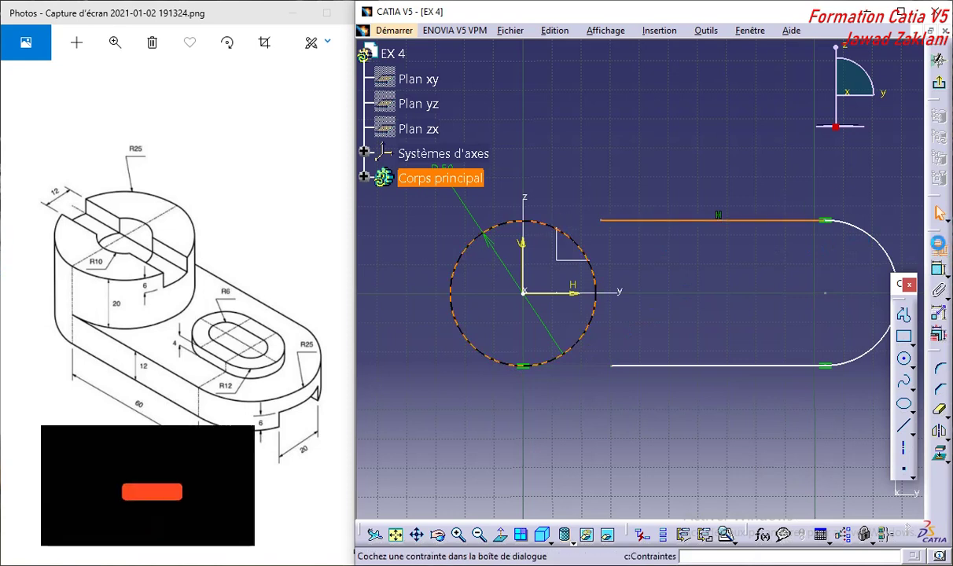
{"action": "left_click", "coordinate": [941, 250]}
{"action": "left_click", "coordinate": [858, 388]}
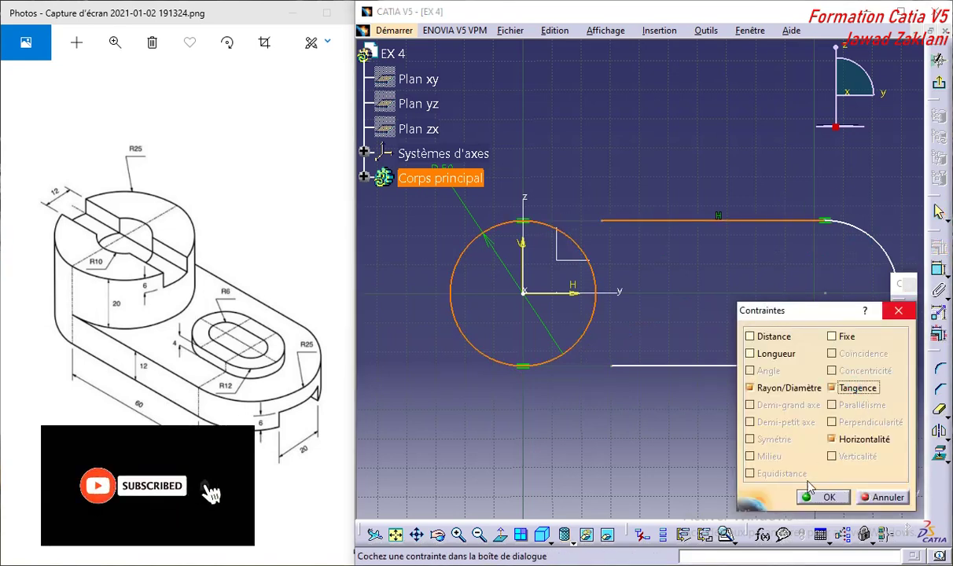
{"action": "left_click", "coordinate": [821, 497]}
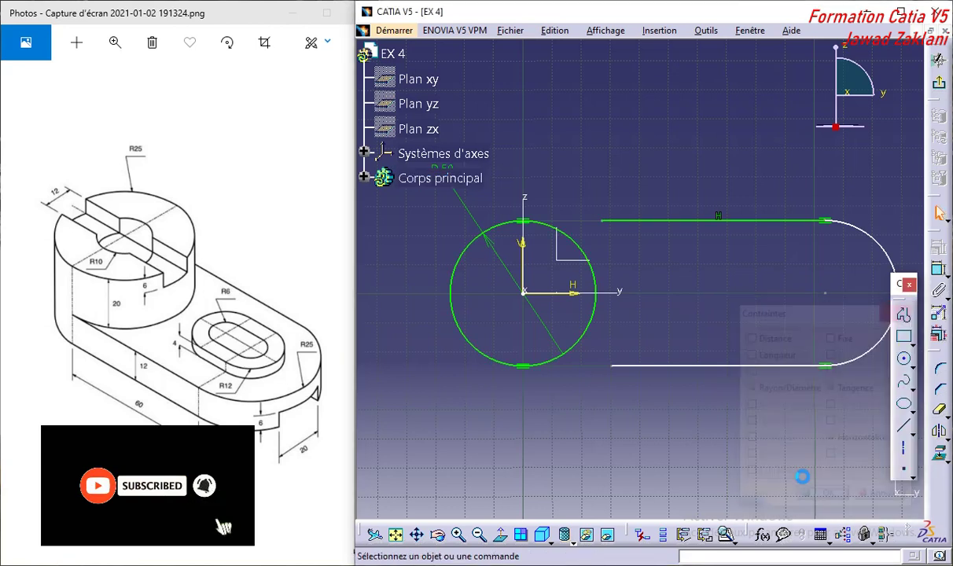
Step: Make the free endpoints of the lower and upper lines coincident with the circle
{"action": "left_click", "coordinate": [939, 270]}
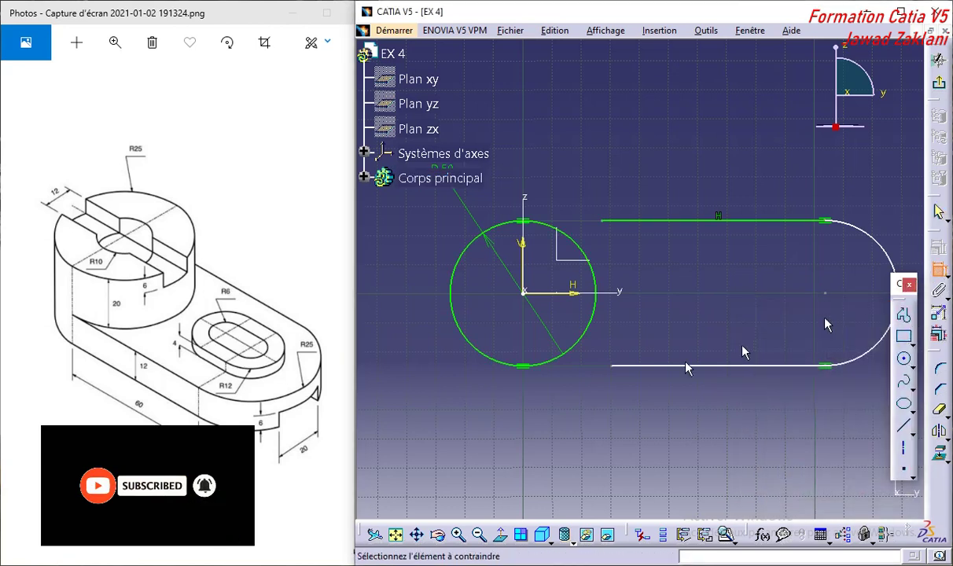
{"action": "left_click", "coordinate": [618, 370]}
{"action": "right_click", "coordinate": [554, 415]}
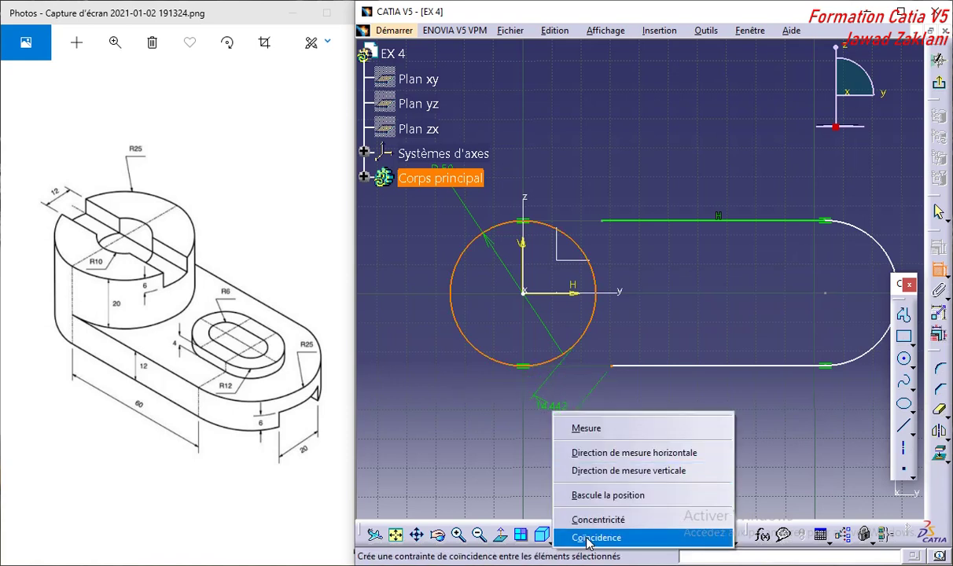
{"action": "left_click", "coordinate": [589, 538]}
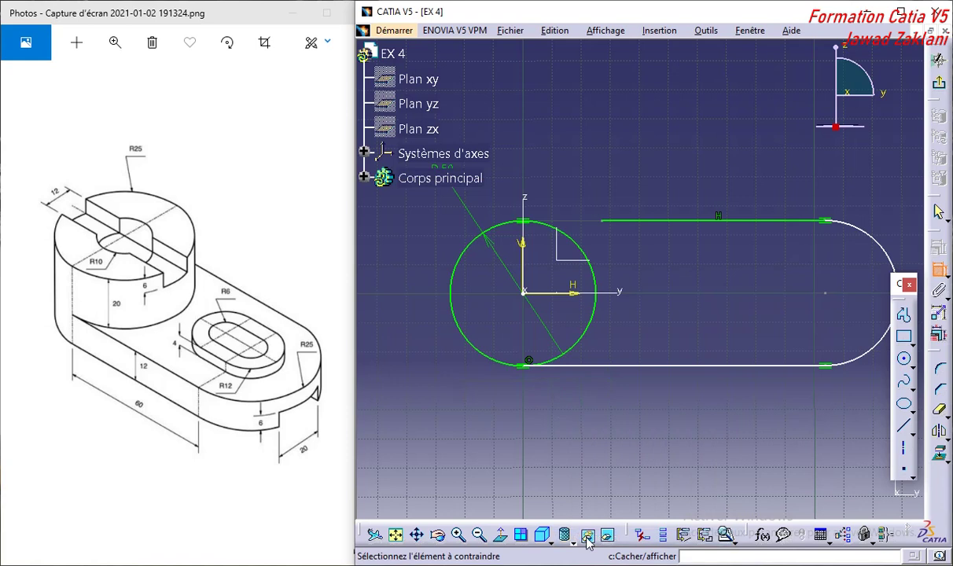
{"action": "left_click", "coordinate": [602, 221]}
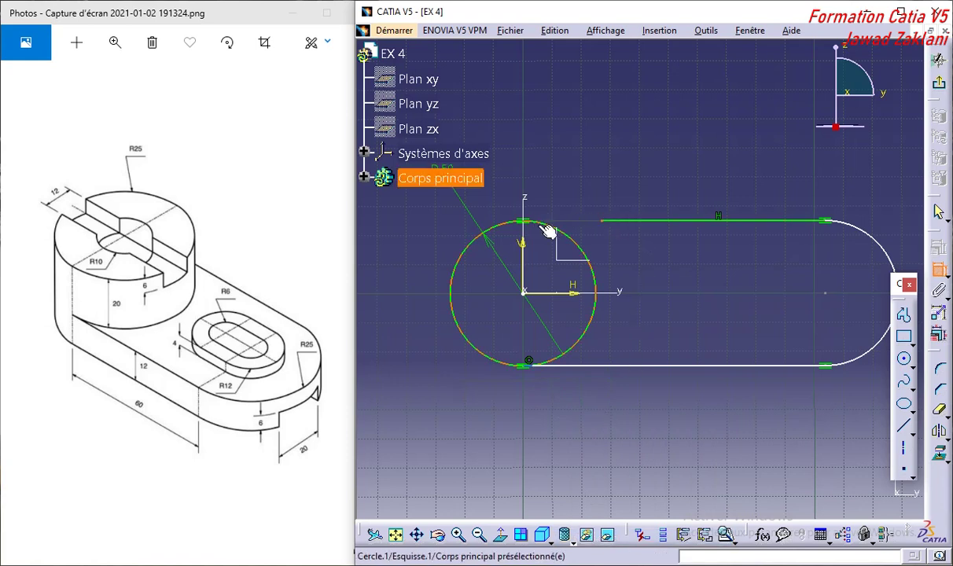
{"action": "left_click", "coordinate": [549, 229]}
{"action": "right_click", "coordinate": [553, 192]}
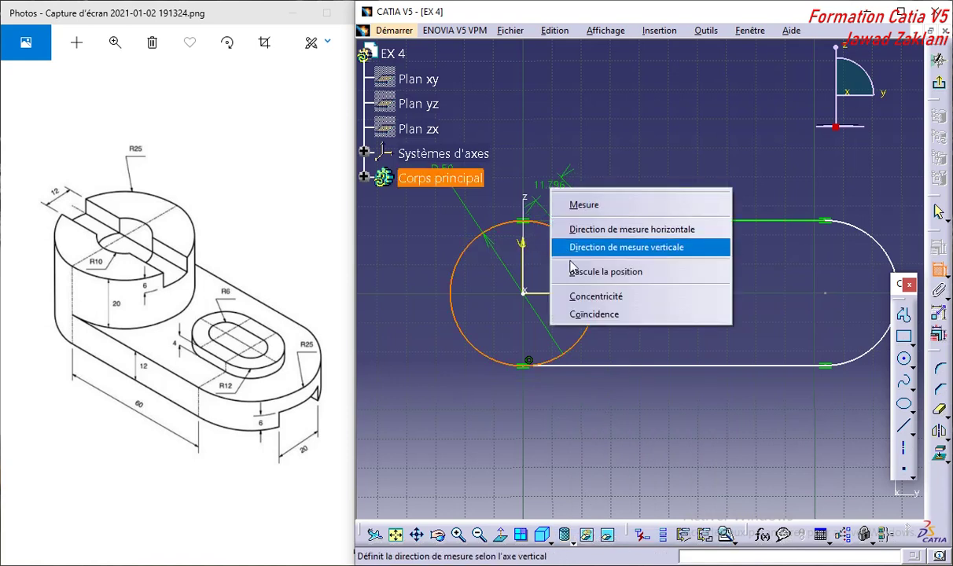
{"action": "left_click", "coordinate": [582, 313]}
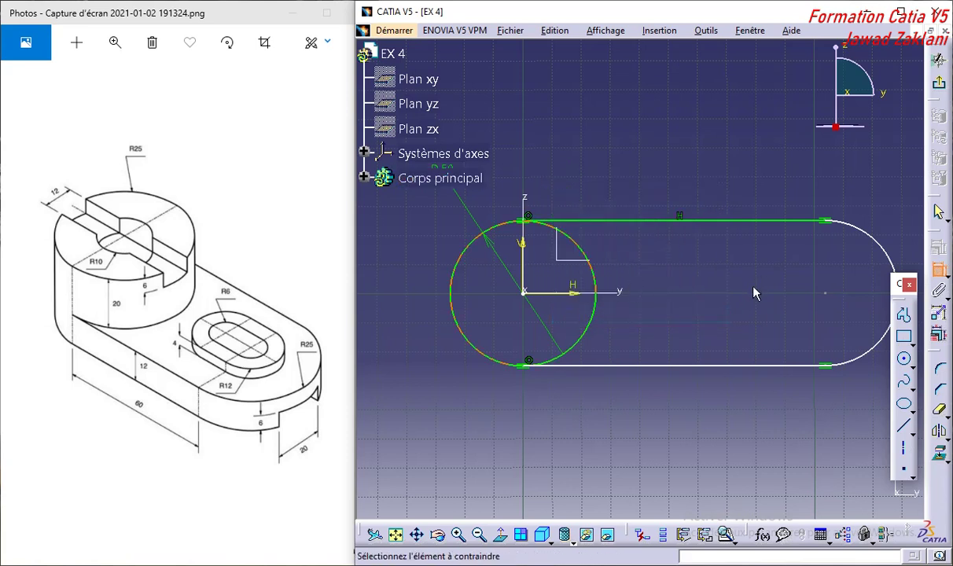
Step: Dimension the radius of the profile's end arc
{"action": "middle_click_drag", "start_coordinate": [691, 294], "coordinate": [634, 298]}
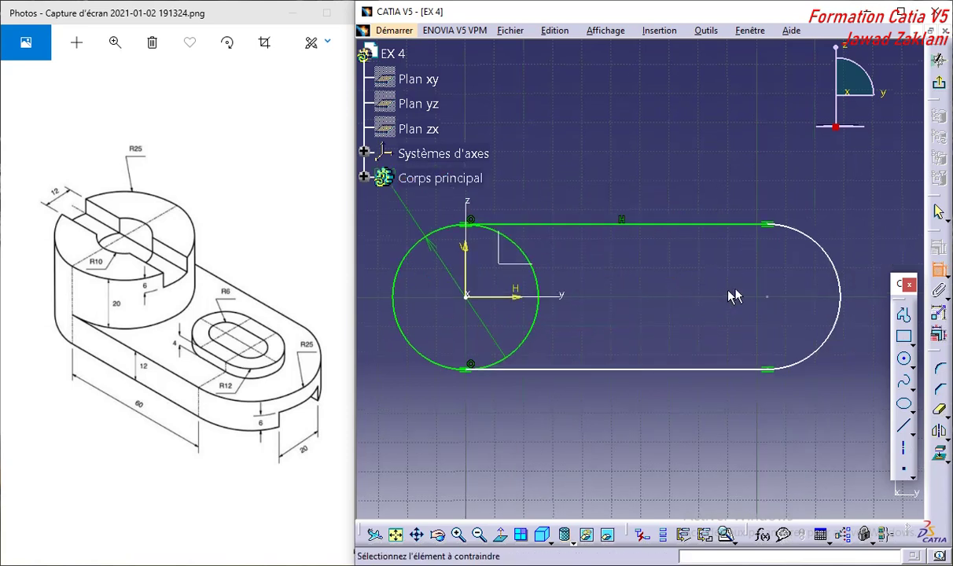
{"action": "left_click", "coordinate": [838, 266]}
{"action": "left_click", "coordinate": [861, 219]}
Step: Dimension the horizontal distance from the end arc's centre to the vertical axis and set it to 60 mm
{"action": "left_click", "coordinate": [769, 299]}
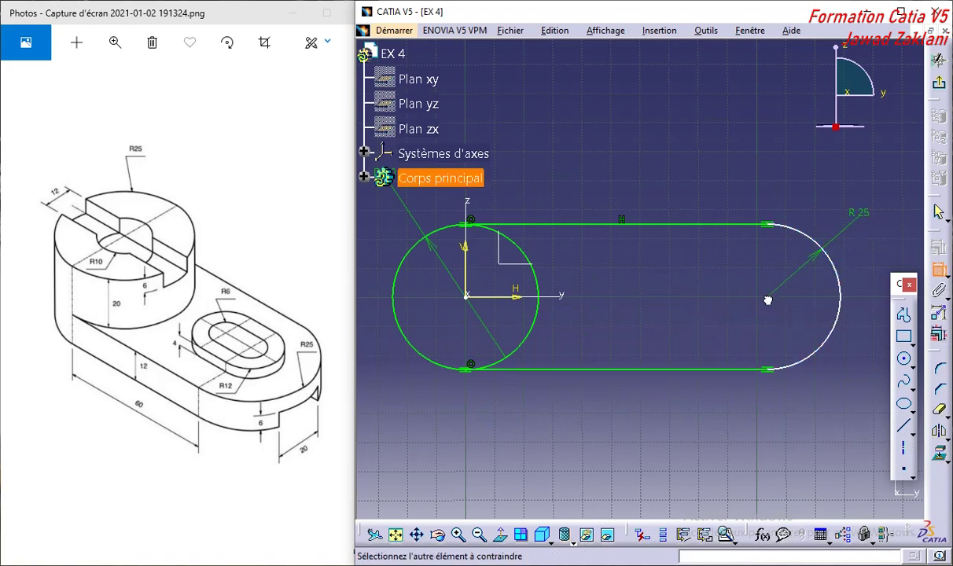
{"action": "left_click", "coordinate": [467, 268]}
{"action": "left_click", "coordinate": [594, 427]}
{"action": "double_click", "coordinate": [590, 425]}
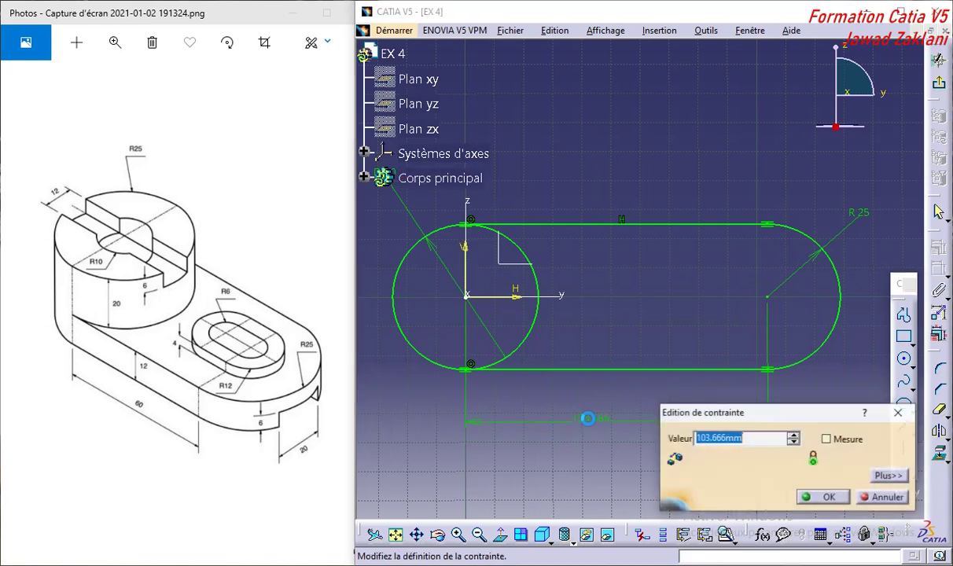
{"action": "key", "text": "Return"}
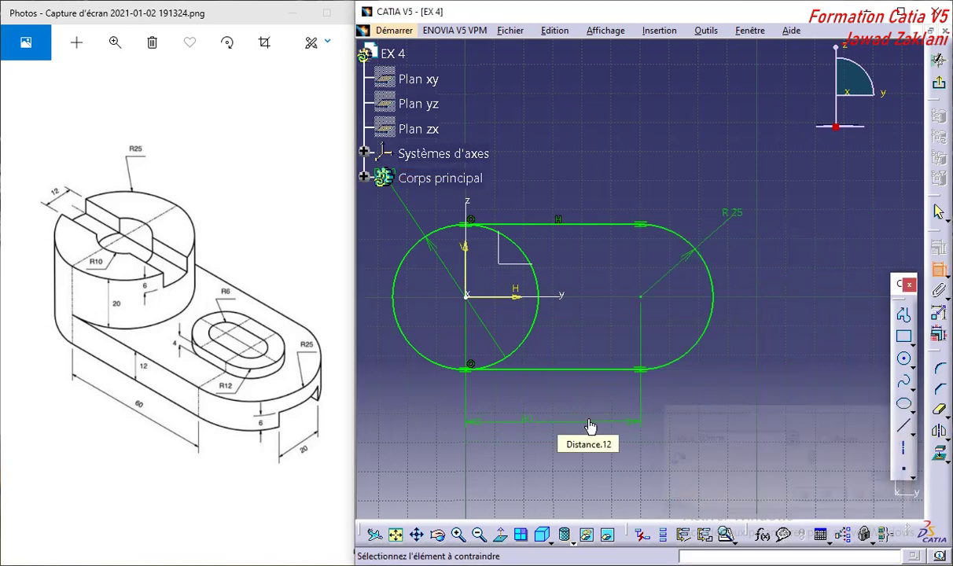
Step: Trim away the part of the circle inside the slot-shaped outline and exit the sketch
{"action": "left_click", "coordinate": [939, 409]}
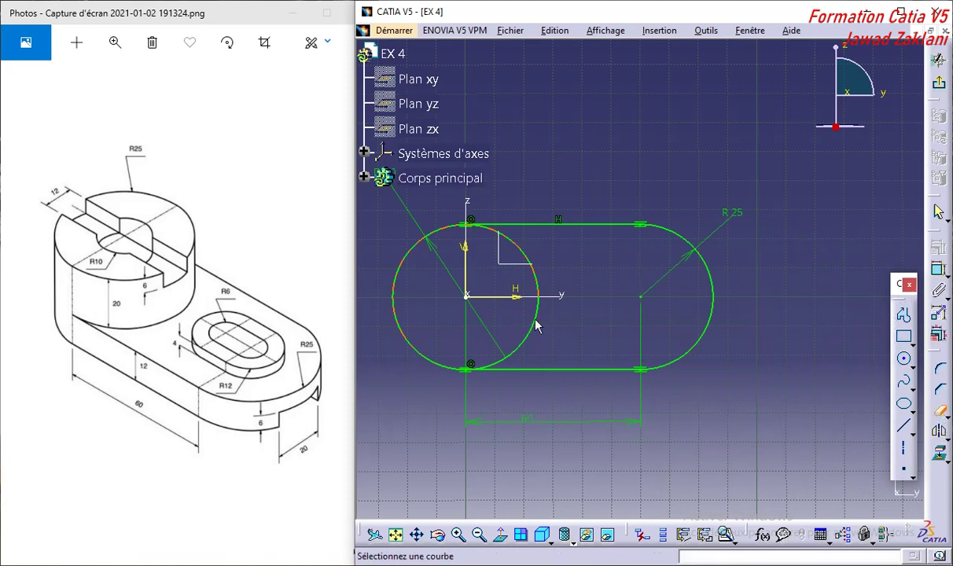
{"action": "left_click", "coordinate": [538, 326]}
{"action": "left_click", "coordinate": [939, 82]}
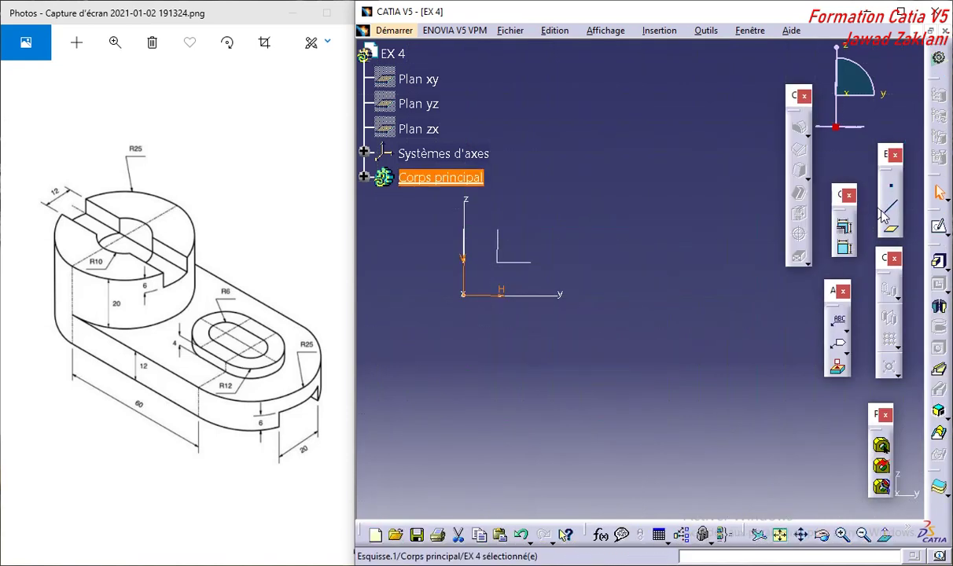
Step: Extrude the slot-shaped profile to a length of 12 mm
{"action": "left_click", "coordinate": [889, 290]}
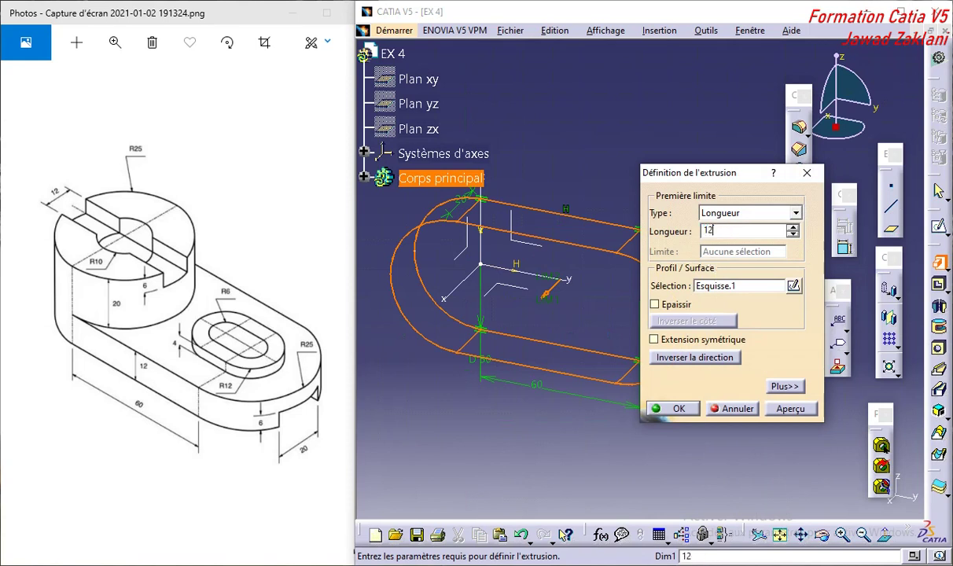
{"action": "key", "text": "Return"}
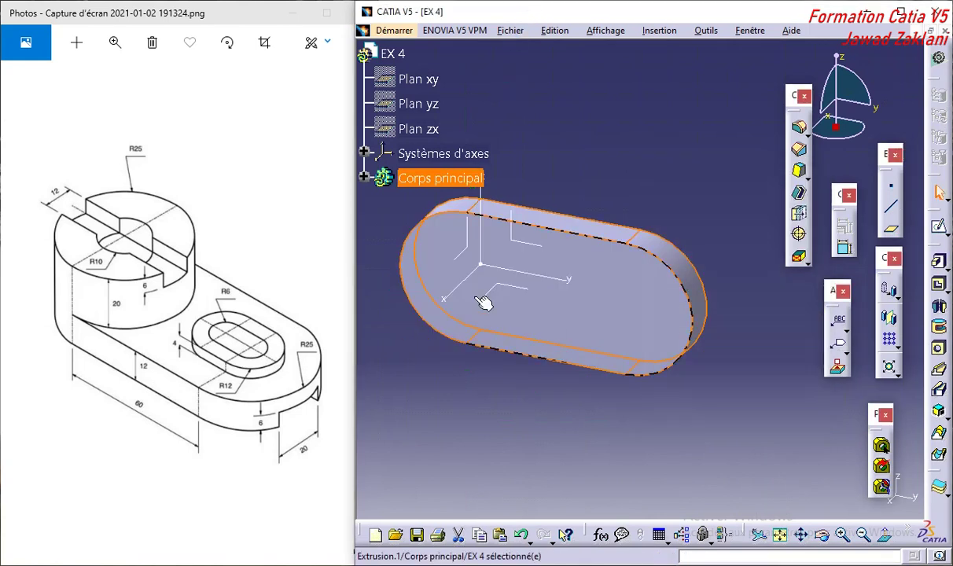
Step: Start a sketch on the plate's front face and draw a circle centred on the origin
{"action": "left_click", "coordinate": [937, 226]}
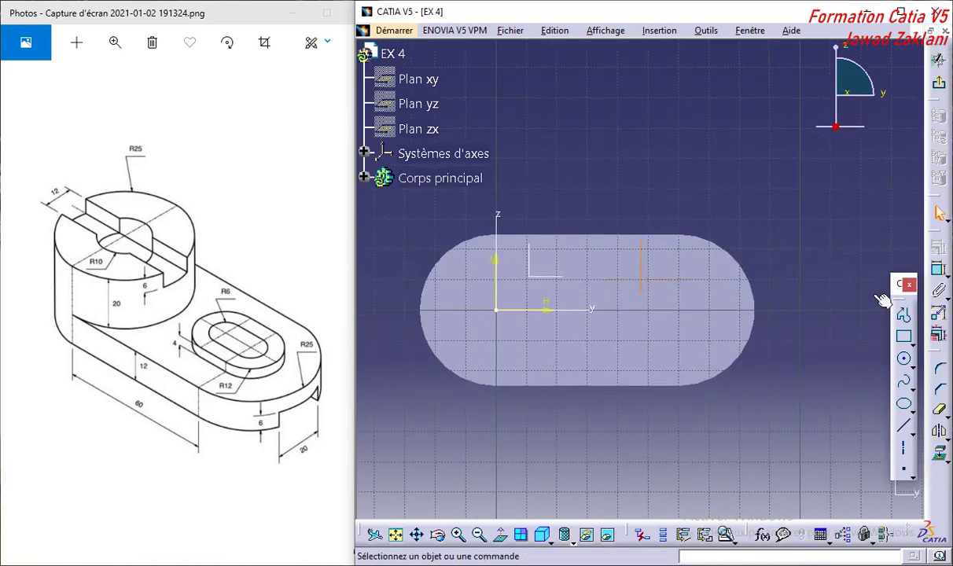
{"action": "left_click", "coordinate": [903, 358]}
{"action": "left_click", "coordinate": [500, 312]}
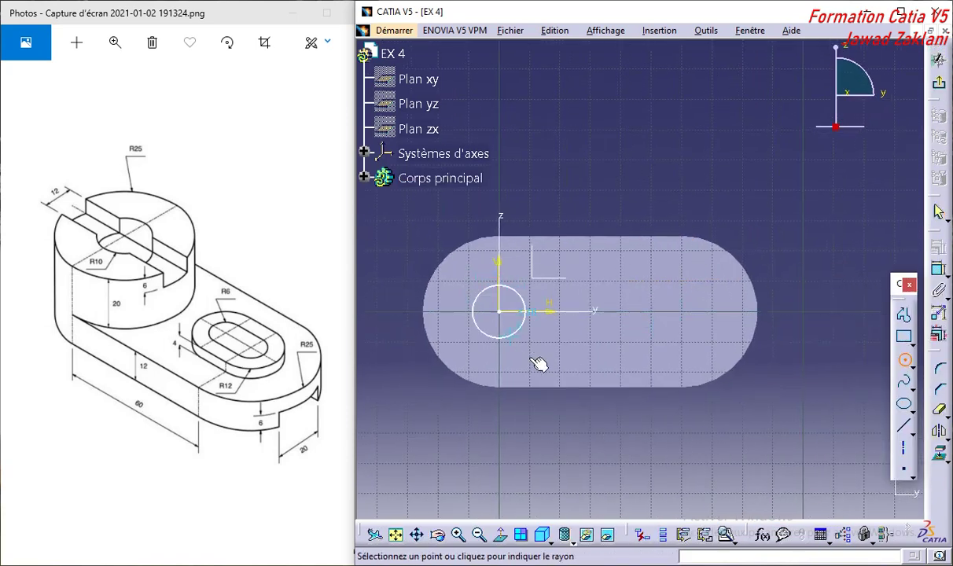
{"action": "left_click", "coordinate": [560, 346]}
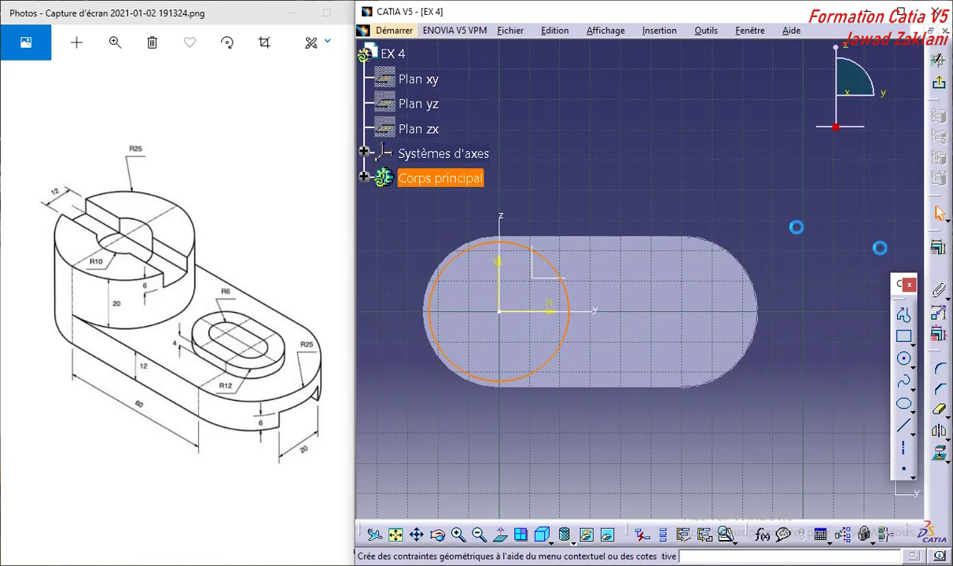
Step: Place the diameter dimension on the circle centred on the origin and set it to 50 mm
{"action": "left_click", "coordinate": [428, 223]}
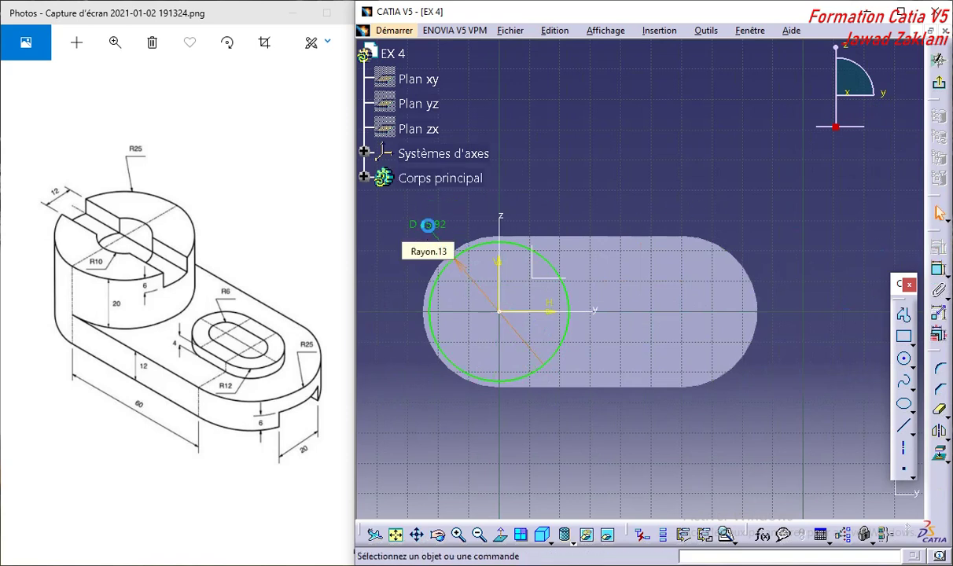
{"action": "double_click", "coordinate": [428, 224]}
{"action": "type", "text": "50"}
{"action": "key", "text": "Return"}
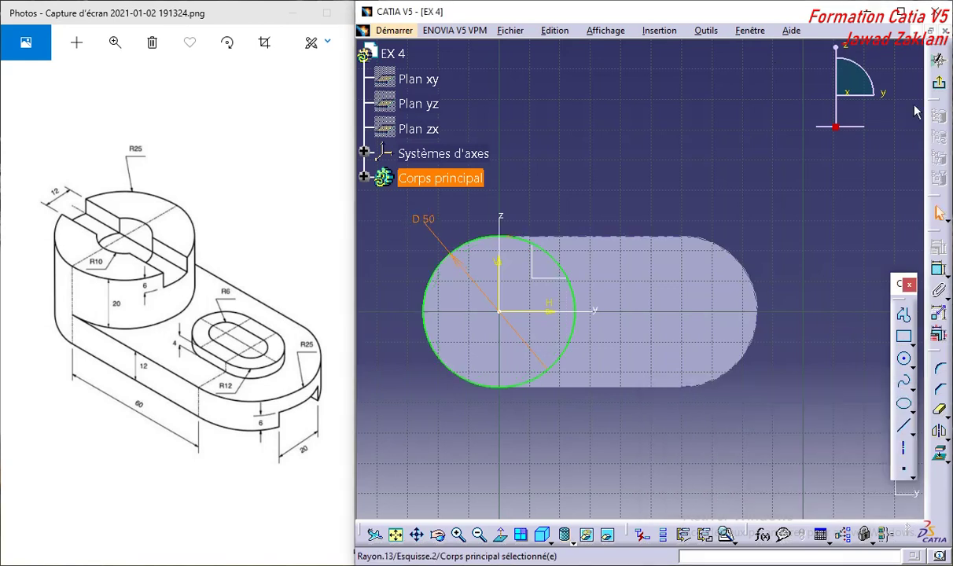
Step: Exit the sketch and extrude the circle to a length of 20 mm to form the cylindrical boss
{"action": "left_click", "coordinate": [939, 84]}
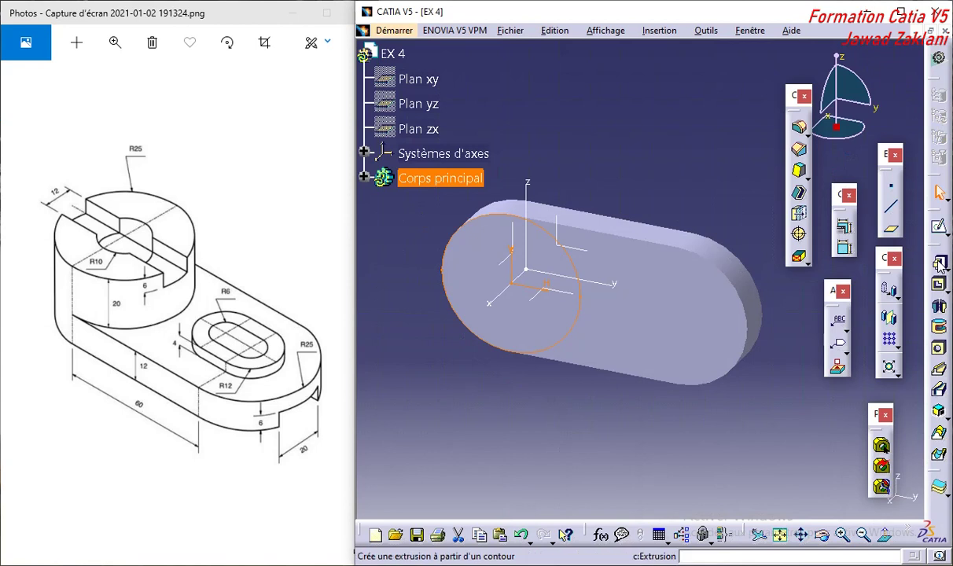
{"action": "left_click", "coordinate": [939, 263]}
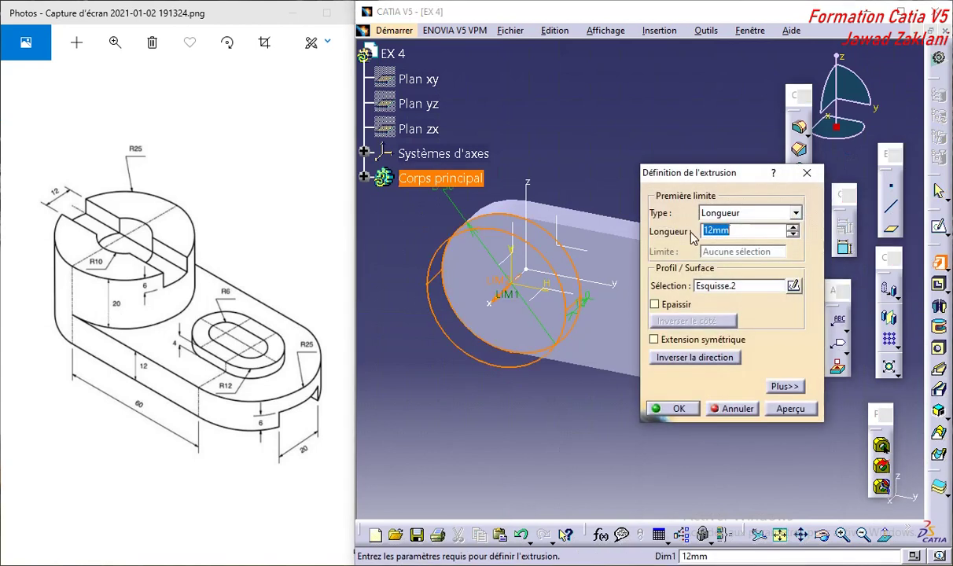
{"action": "key", "text": "Return"}
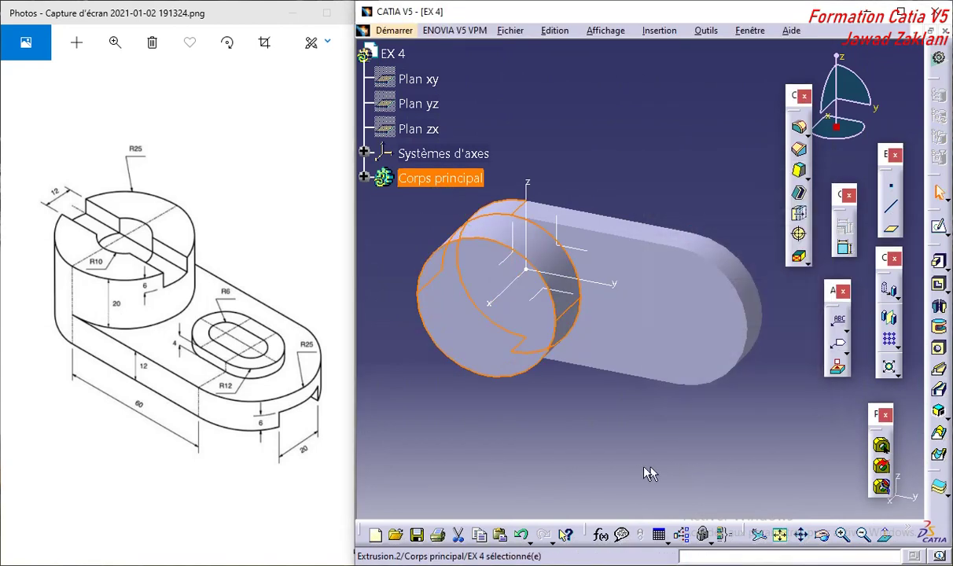
Step: Sketch a single point at the origin on the boss's front face, then exit the sketch
{"action": "left_click", "coordinate": [517, 334]}
{"action": "left_click", "coordinate": [940, 229]}
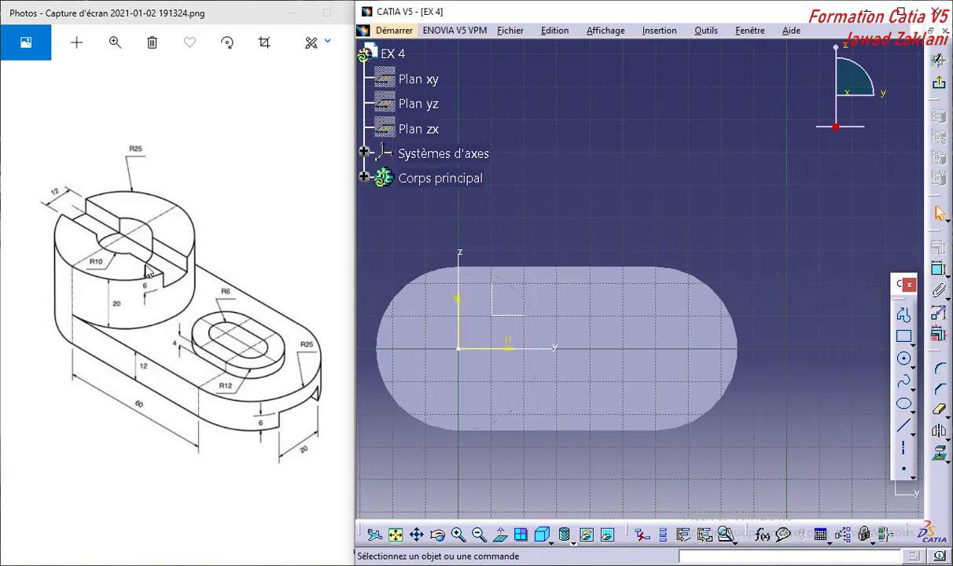
{"action": "left_click", "coordinate": [904, 471]}
{"action": "left_click", "coordinate": [462, 344]}
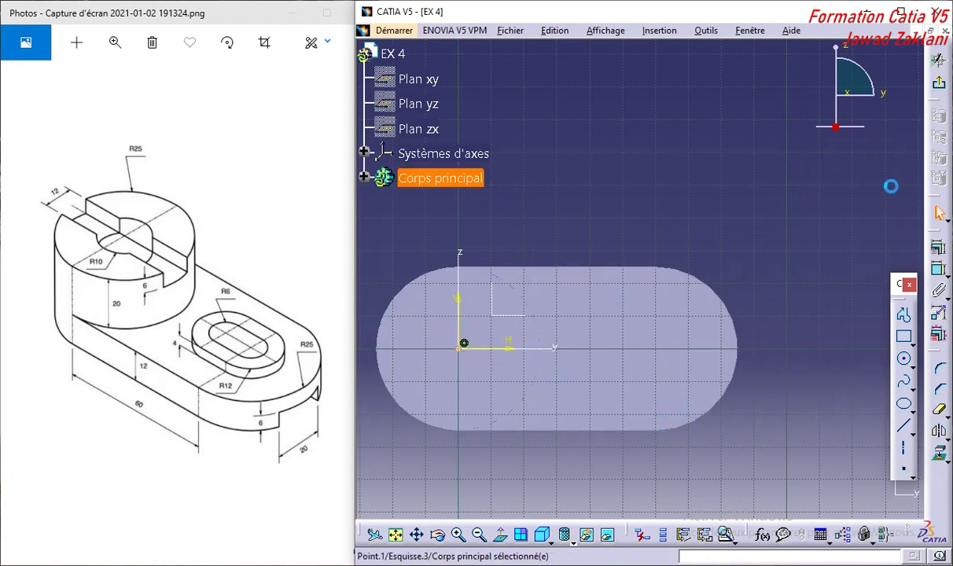
{"action": "left_click", "coordinate": [940, 82]}
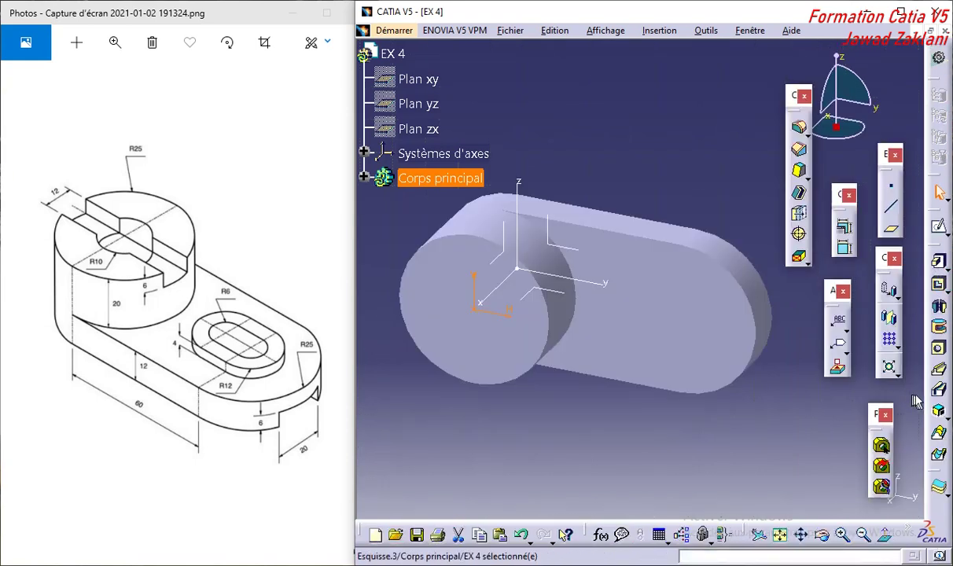
Step: Create a hole at the sketched point on the boss face with a 20 mm diameter and the extension set to Jusqu'au dernier
{"action": "left_click", "coordinate": [940, 350]}
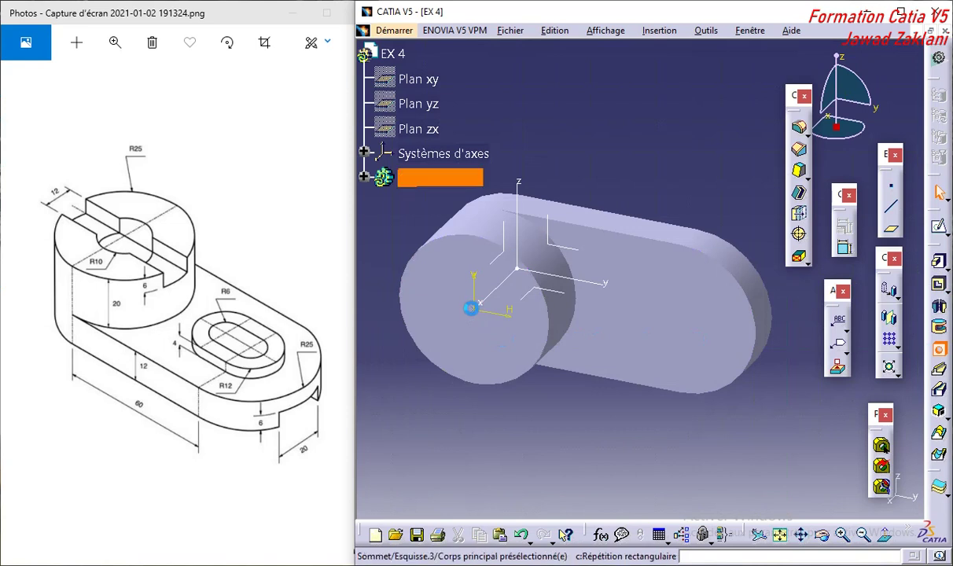
{"action": "left_click", "coordinate": [454, 310]}
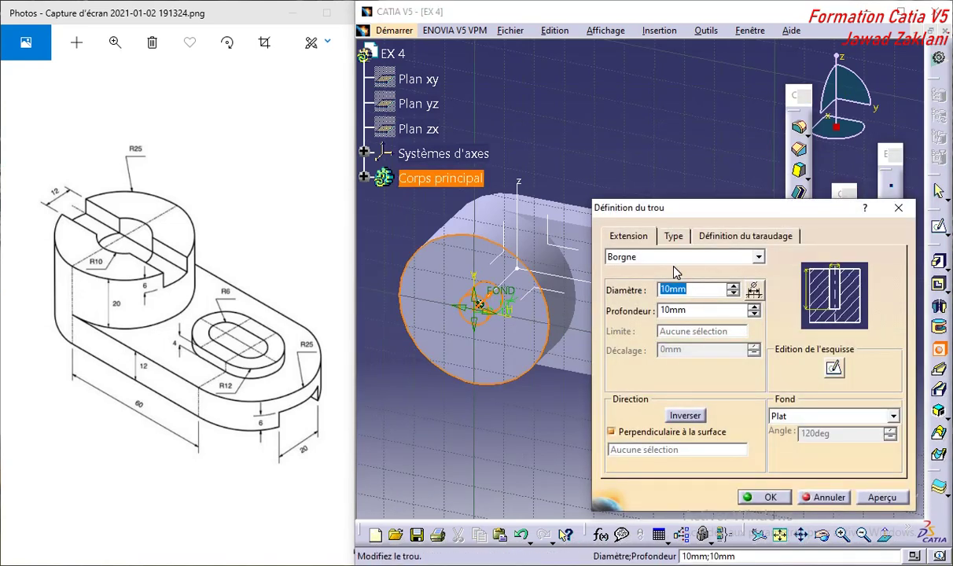
{"action": "type", "text": "20"}
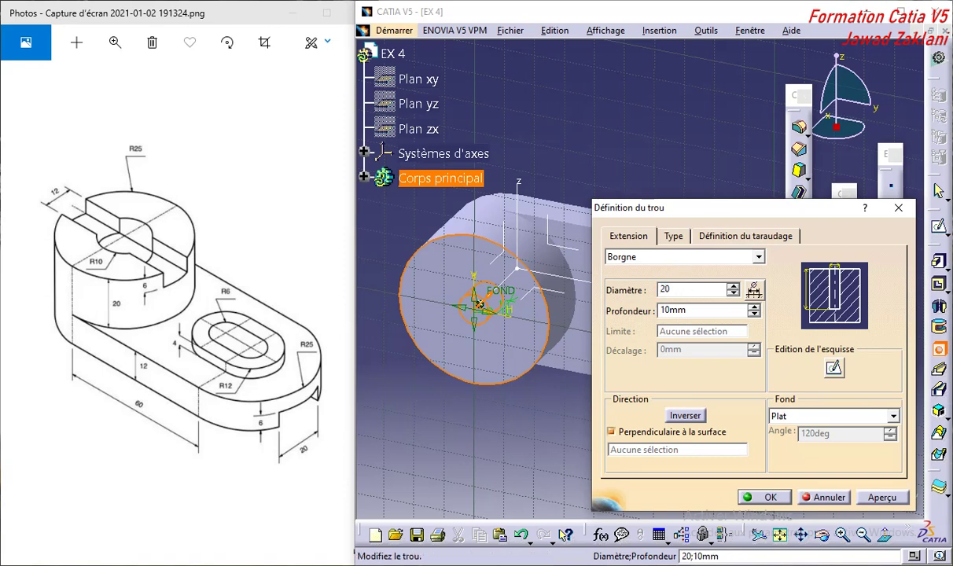
{"action": "left_click", "coordinate": [724, 256]}
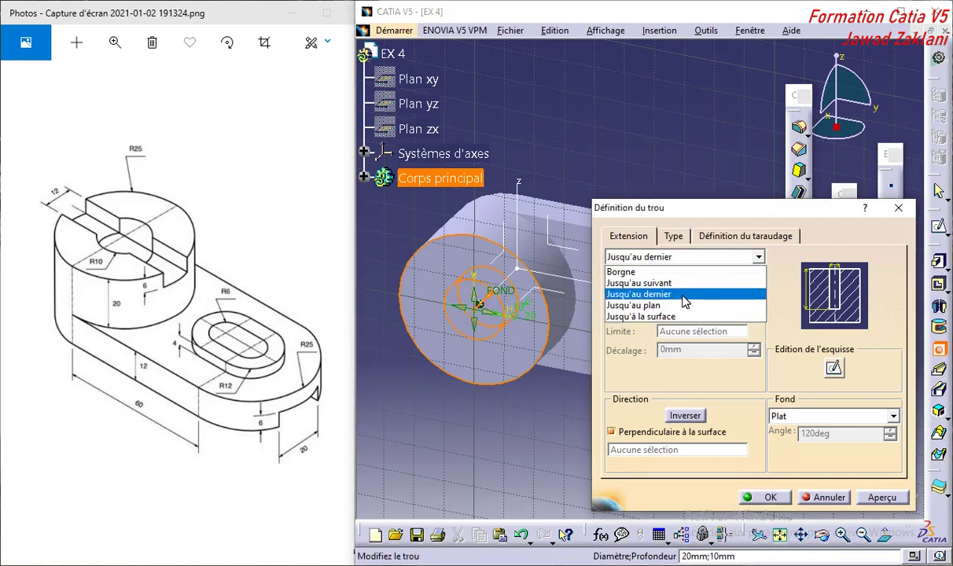
{"action": "left_click", "coordinate": [680, 299]}
{"action": "left_click", "coordinate": [883, 498]}
{"action": "left_click", "coordinate": [761, 497]}
Step: Start a sketch on the boss's front face and draw a rectangle about 60 by 22 mm across the hole
{"action": "left_click", "coordinate": [515, 338]}
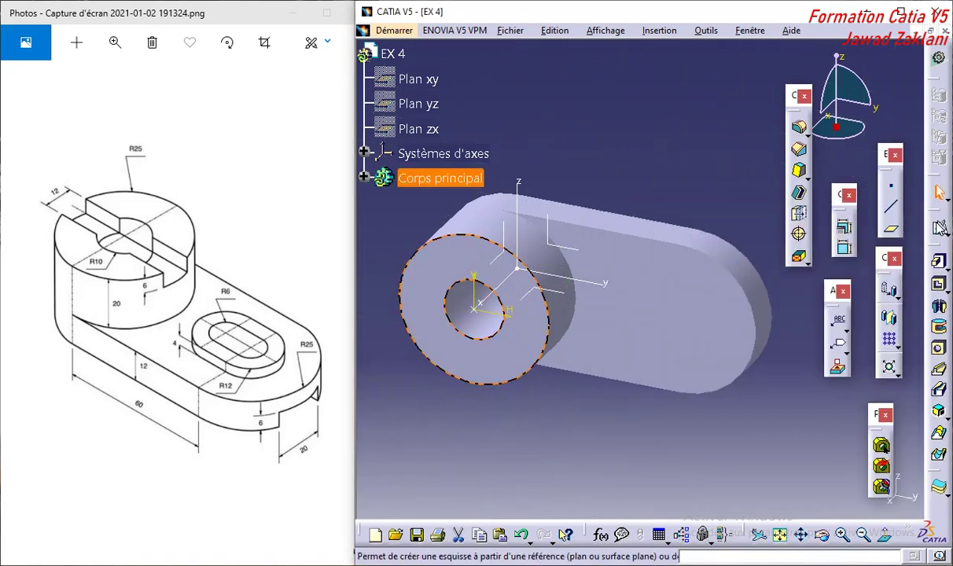
{"action": "left_click", "coordinate": [939, 228]}
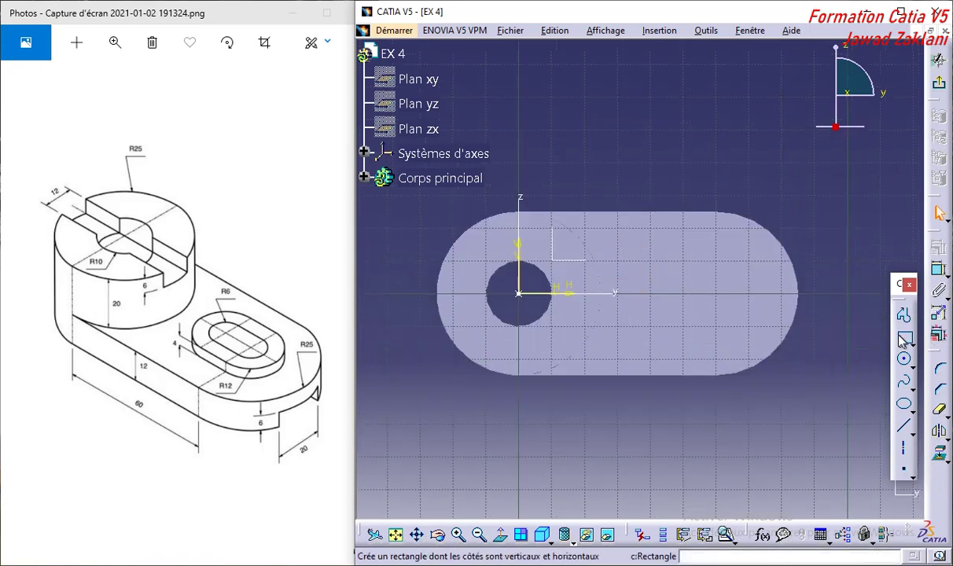
{"action": "left_click", "coordinate": [423, 265]}
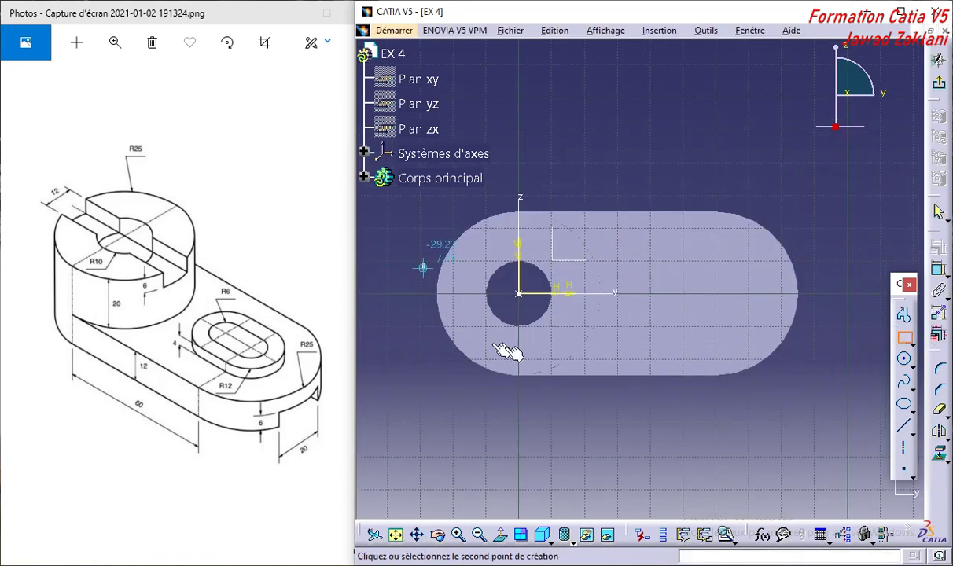
{"action": "left_click", "coordinate": [621, 337]}
Step: Constrain the rectangle's two horizontal sides to be symmetric about the horizontal axis
{"action": "left_click", "coordinate": [940, 270]}
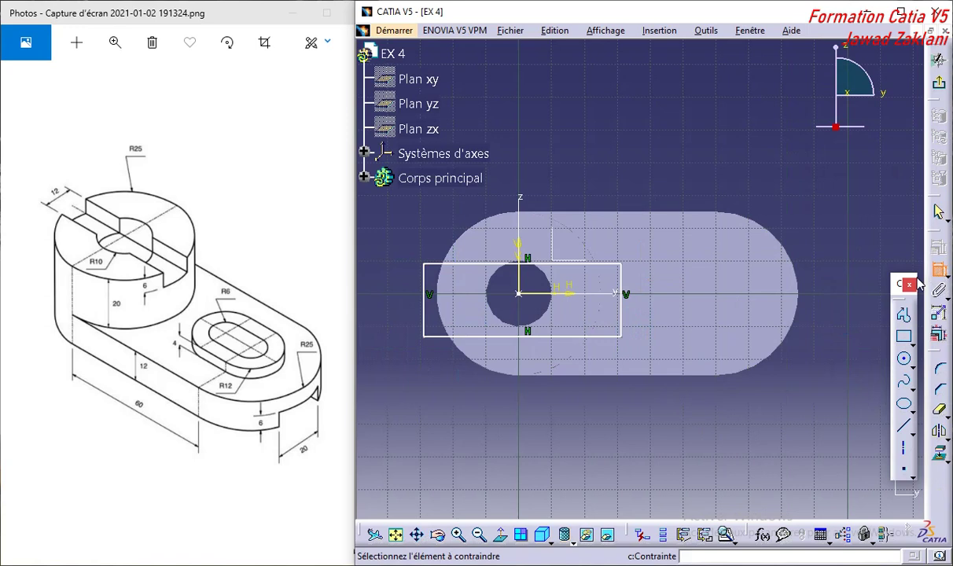
{"action": "left_click", "coordinate": [557, 337]}
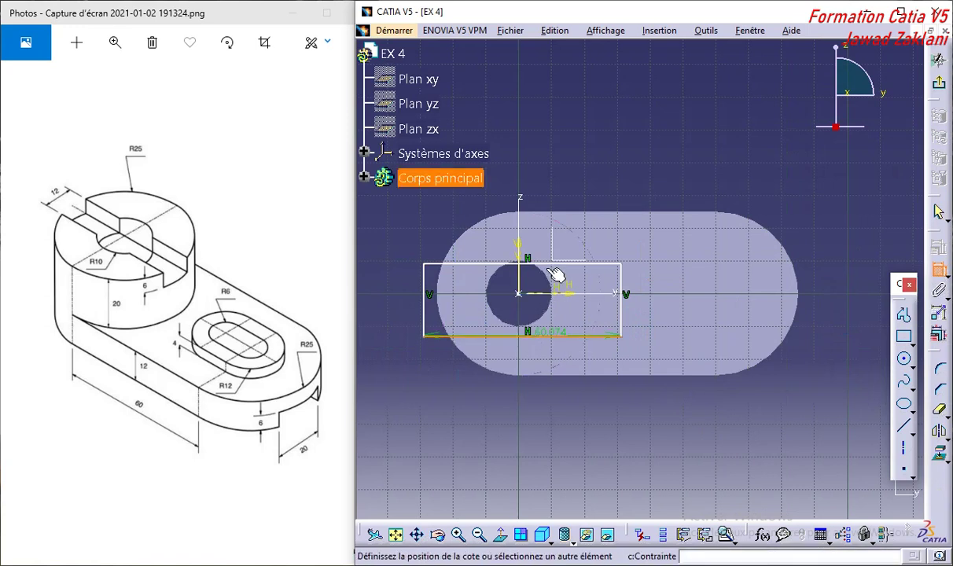
{"action": "left_click", "coordinate": [555, 266]}
{"action": "right_click", "coordinate": [612, 149]}
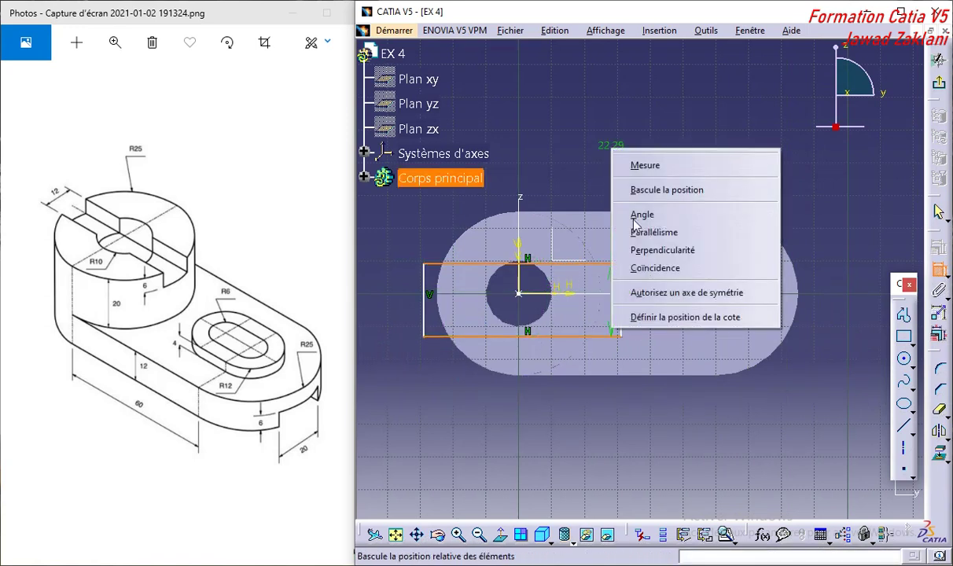
{"action": "left_click", "coordinate": [678, 294]}
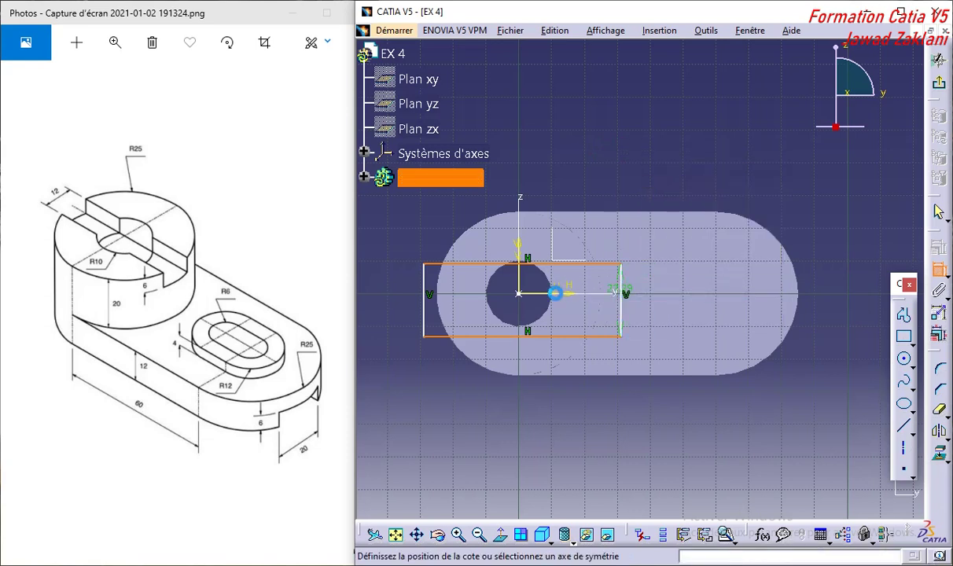
{"action": "left_click", "coordinate": [556, 296]}
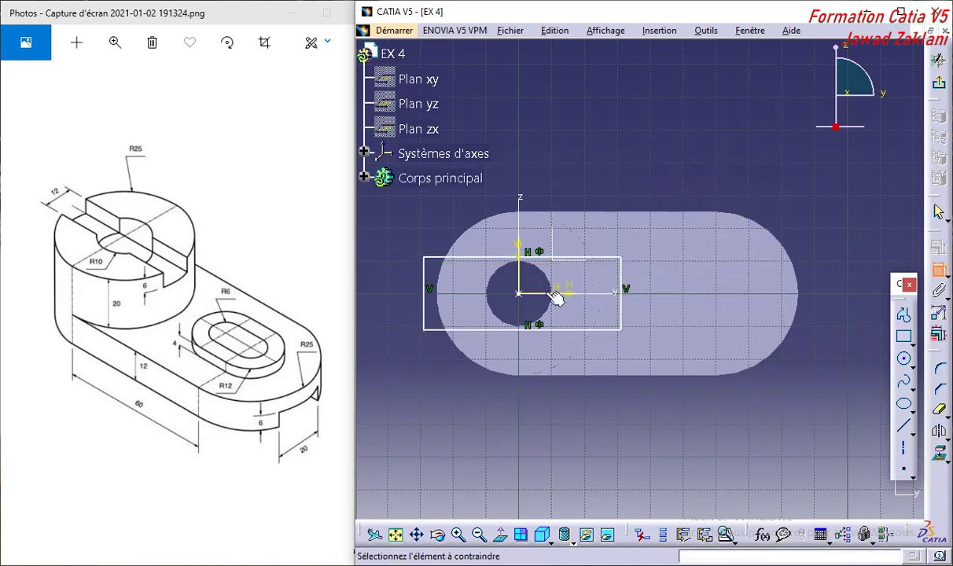
Step: Constrain the rectangle's two vertical sides to be symmetric about the vertical axis
{"action": "left_click", "coordinate": [621, 299]}
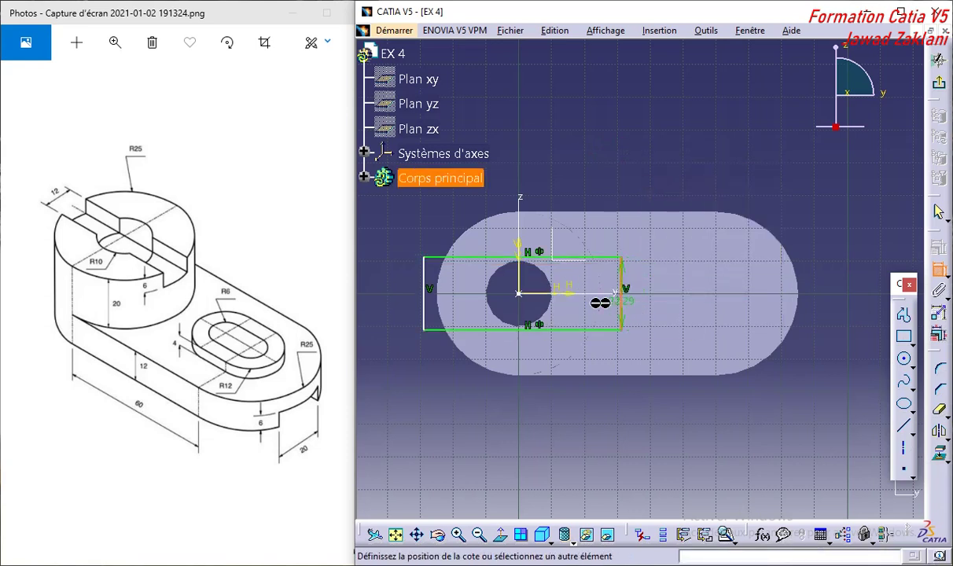
{"action": "left_click", "coordinate": [429, 310]}
{"action": "right_click", "coordinate": [450, 220]}
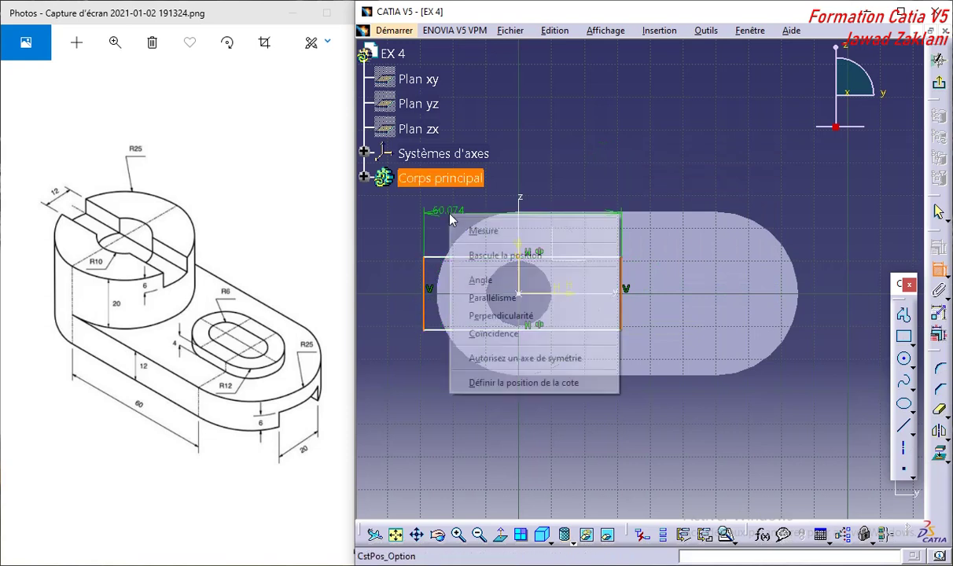
{"action": "left_click", "coordinate": [494, 360]}
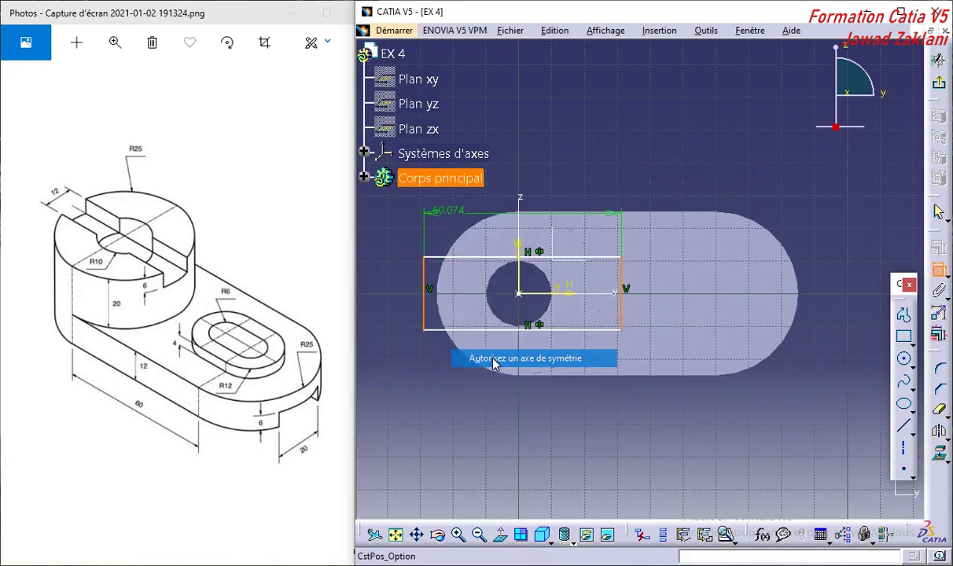
{"action": "left_click", "coordinate": [521, 279]}
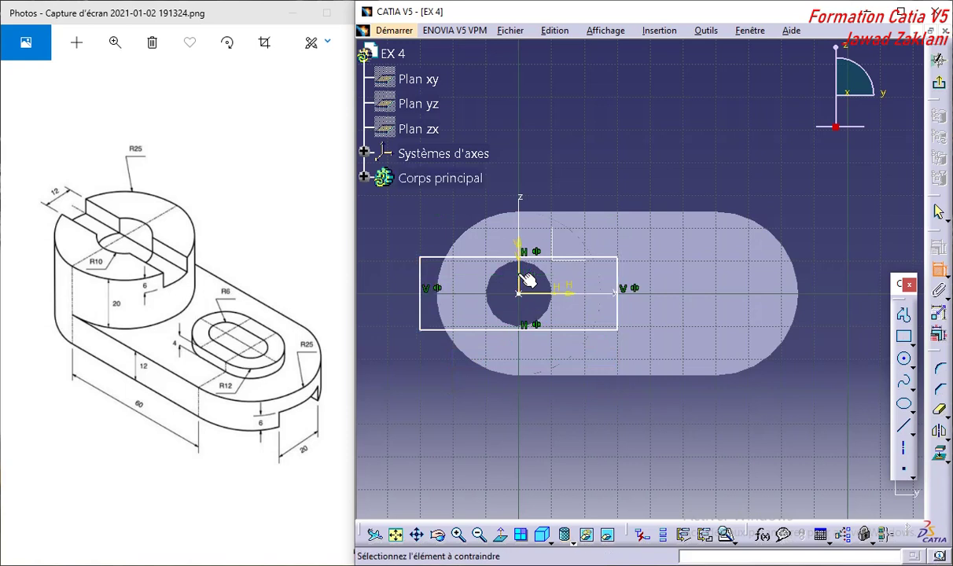
Step: Dimension the rectangle's height and set it to 12 mm
{"action": "left_click", "coordinate": [422, 308]}
{"action": "left_click", "coordinate": [394, 297]}
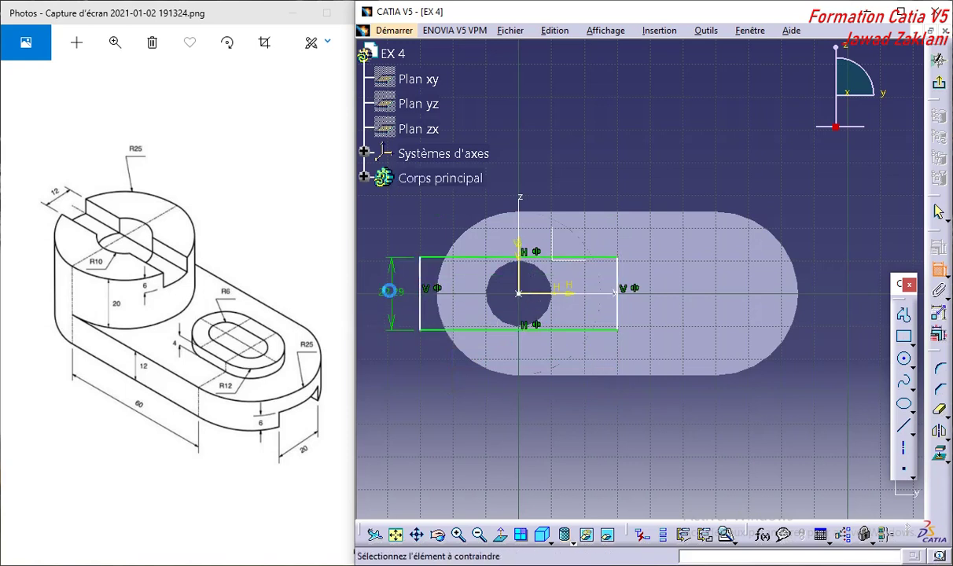
{"action": "double_click", "coordinate": [391, 298]}
{"action": "type", "text": "12"}
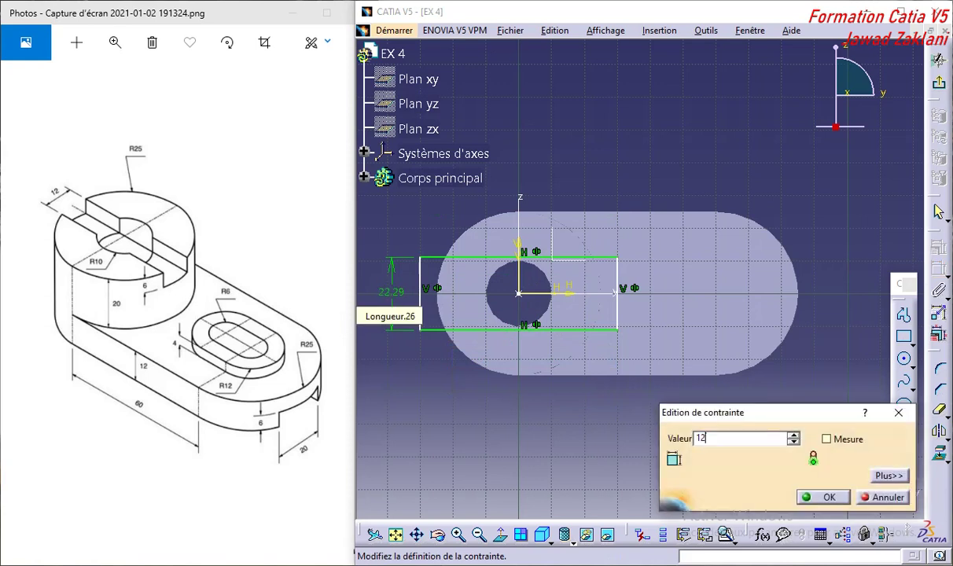
{"action": "key", "text": "Return"}
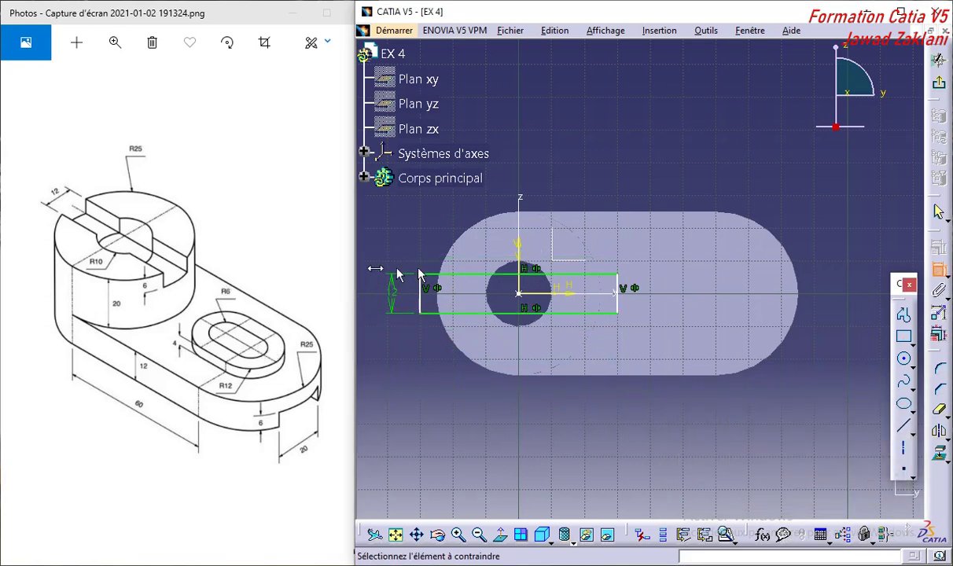
Step: Dimension the rectangle's horizontal length and set it to 50 mm
{"action": "left_click", "coordinate": [567, 314]}
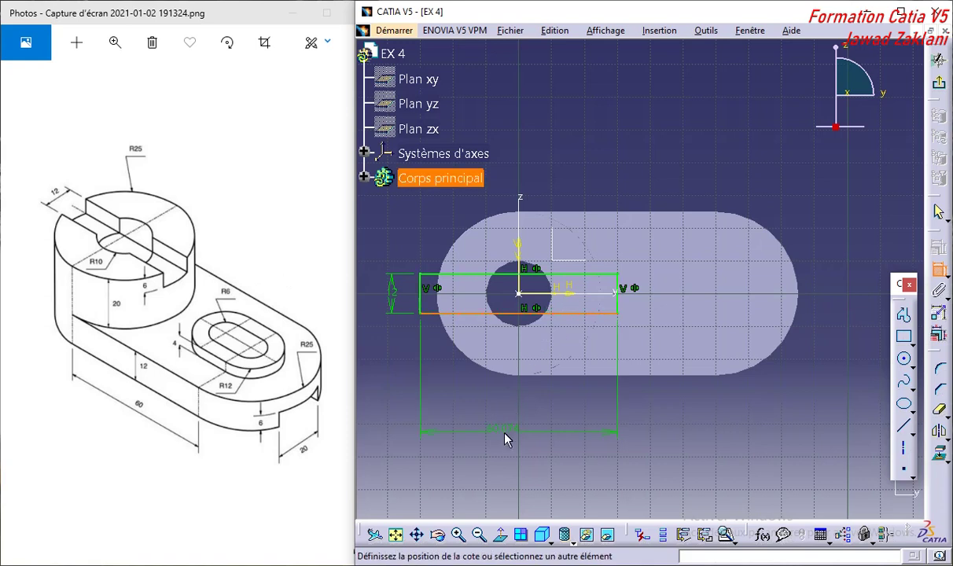
{"action": "left_click", "coordinate": [506, 407]}
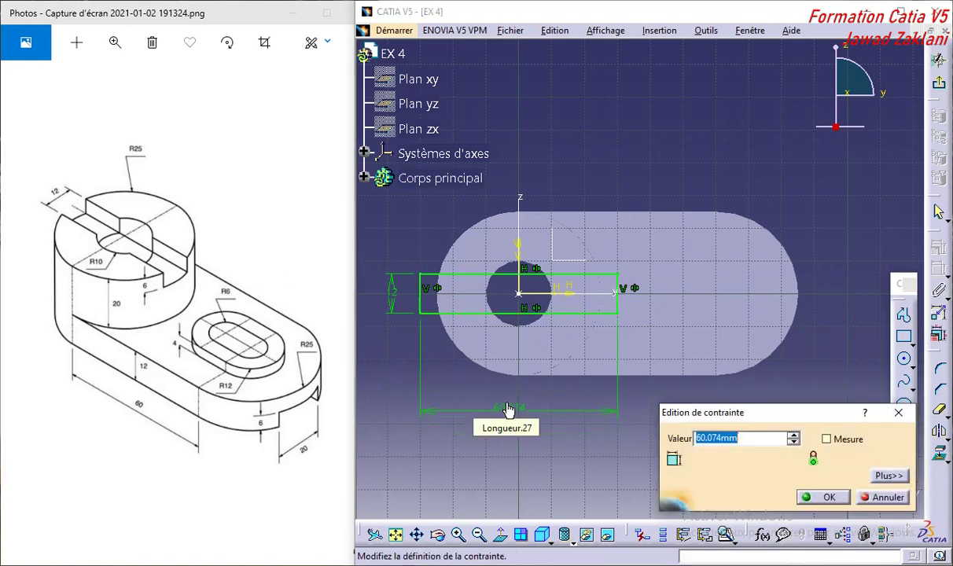
{"action": "key", "text": "Return"}
Step: Exit the sketch and cut the rectangle into the boss as a pocket 6 mm deep
{"action": "left_click", "coordinate": [940, 84]}
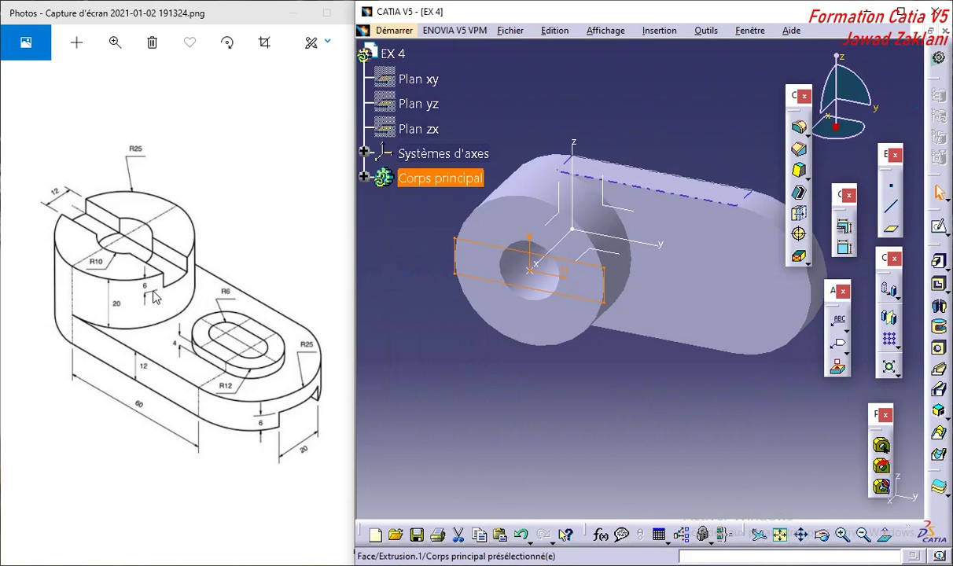
{"action": "left_click", "coordinate": [940, 284]}
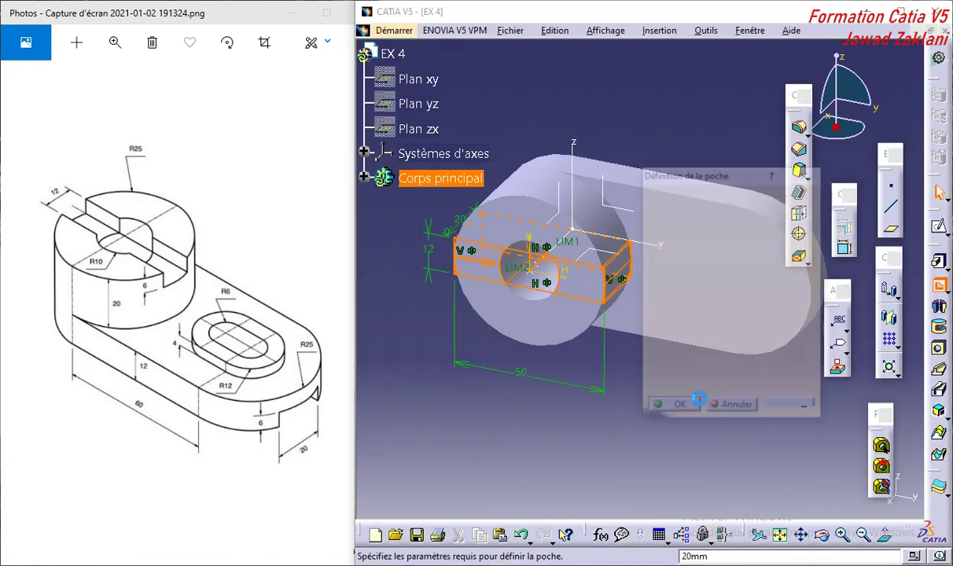
{"action": "type", "text": "6"}
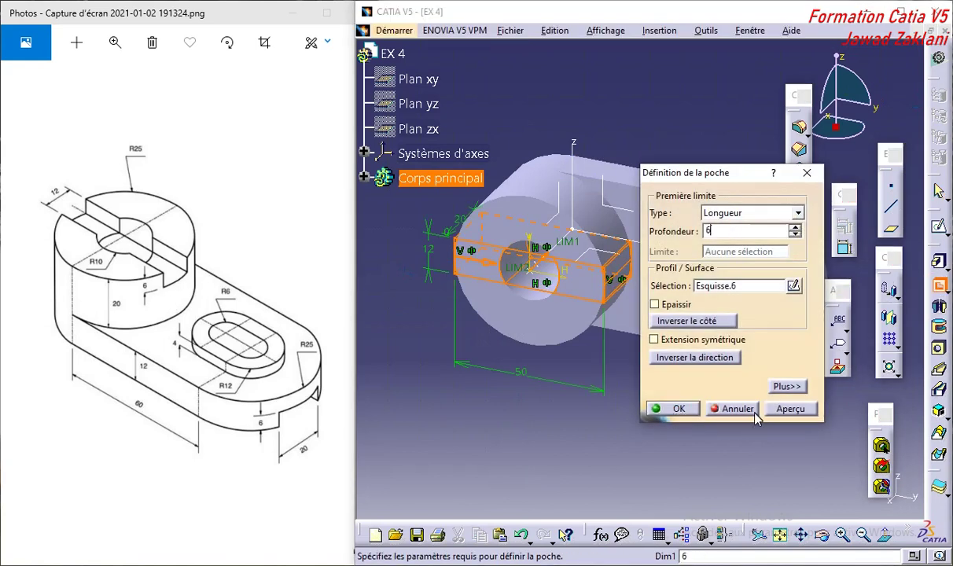
{"action": "left_click", "coordinate": [675, 408]}
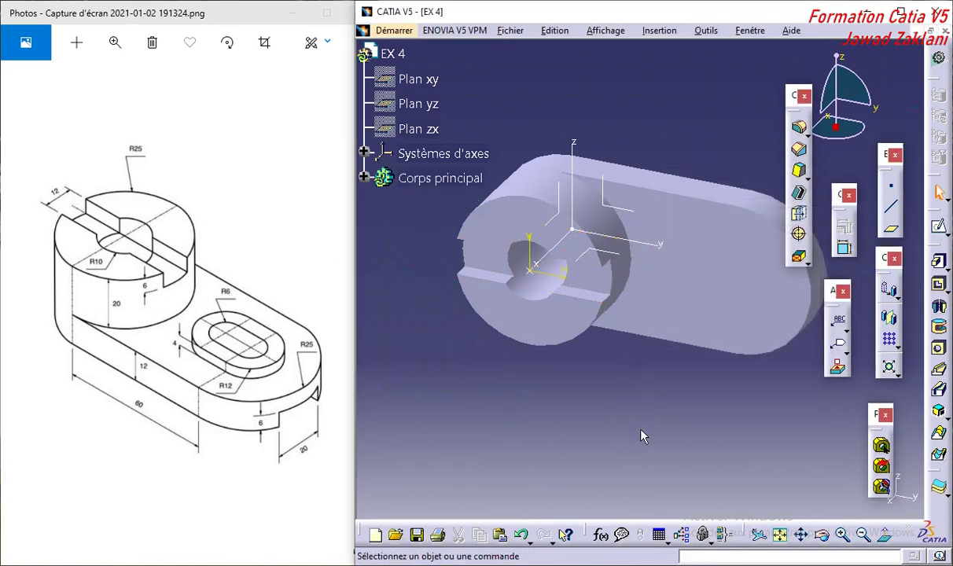
Step: Start a sketch on the plate's upper face and draw a horizontal elongated hole, radius about 6 mm and about 20 mm between centres
{"action": "middle_click_drag", "start_coordinate": [613, 429], "coordinate": [692, 327]}
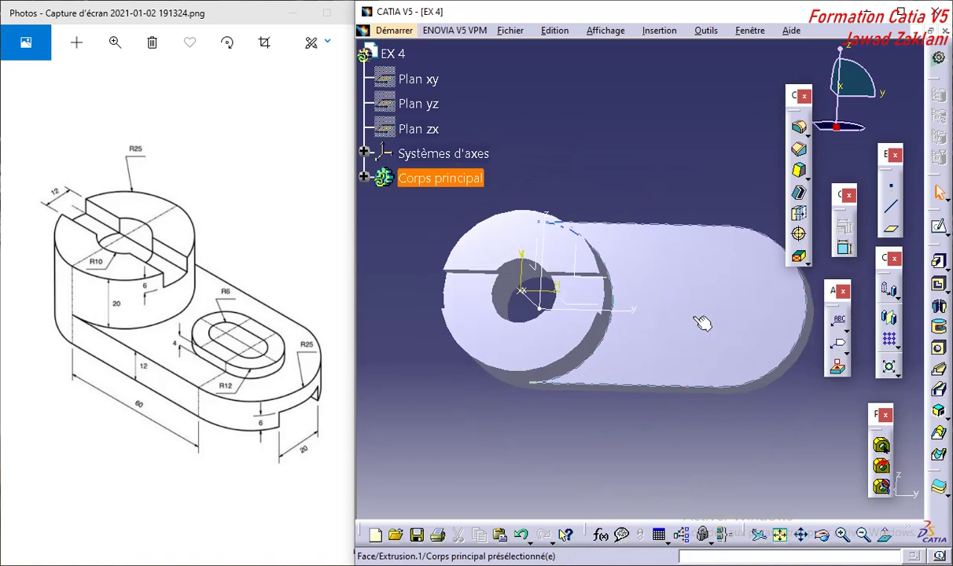
{"action": "left_click", "coordinate": [708, 317]}
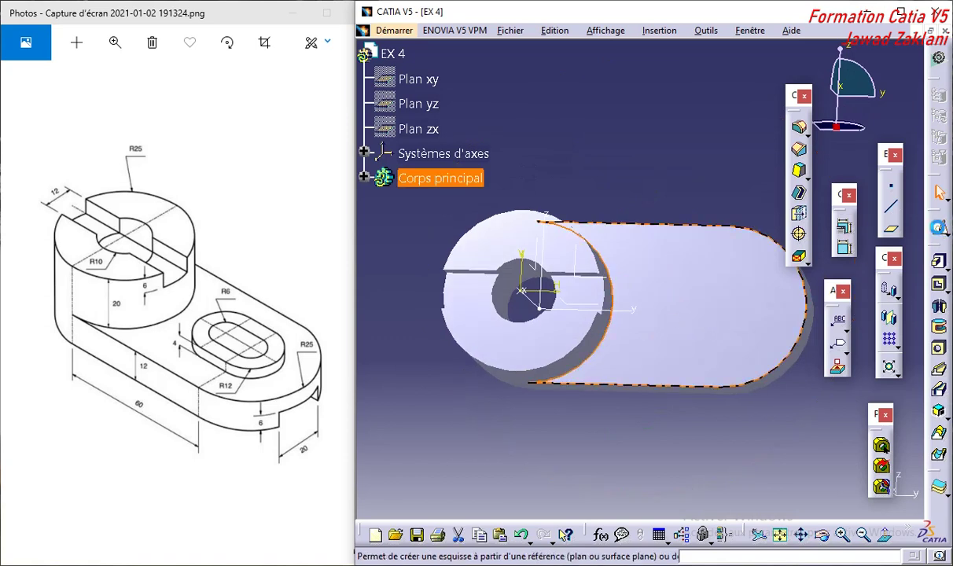
{"action": "left_click", "coordinate": [755, 335]}
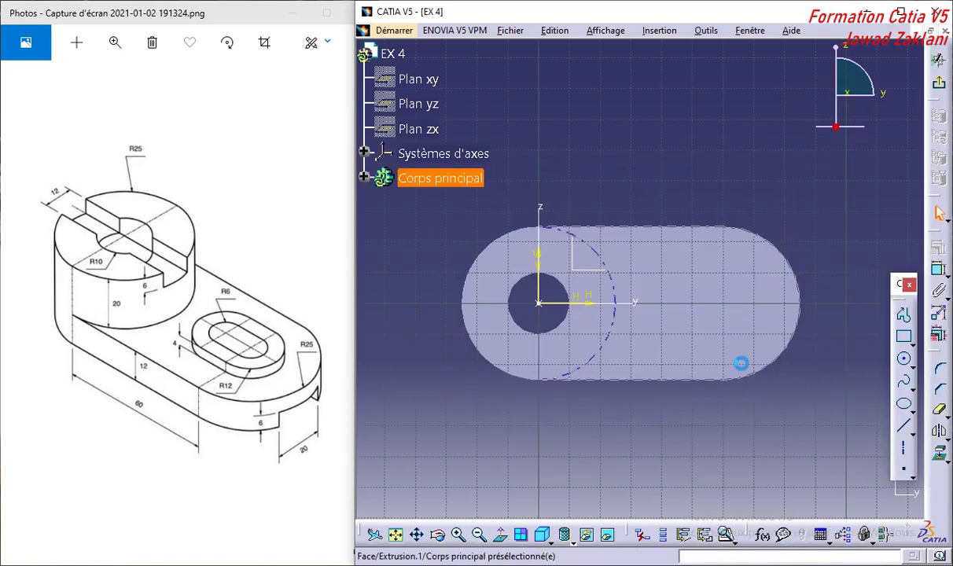
{"action": "mouse_move", "coordinate": [637, 430]}
{"action": "middle_mouse_down"}
{"action": "mouse_move", "coordinate": [573, 447]}
{"action": "mouse_move", "coordinate": [613, 446]}
{"action": "mouse_move", "coordinate": [609, 411]}
{"action": "mouse_move", "coordinate": [617, 417]}
{"action": "middle_mouse_up"}
{"action": "middle_click_drag", "start_coordinate": [604, 483], "coordinate": [653, 471]}
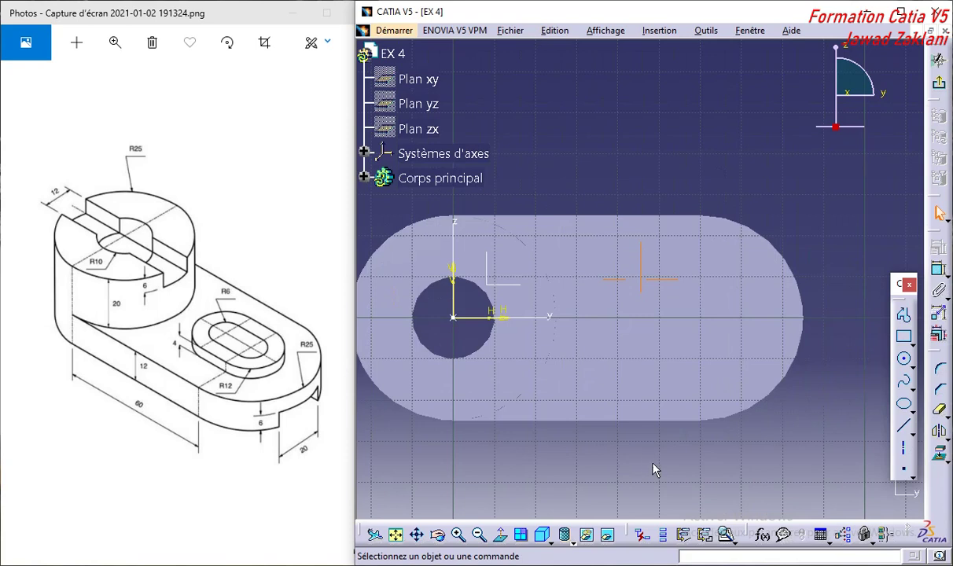
{"action": "left_click", "coordinate": [914, 347]}
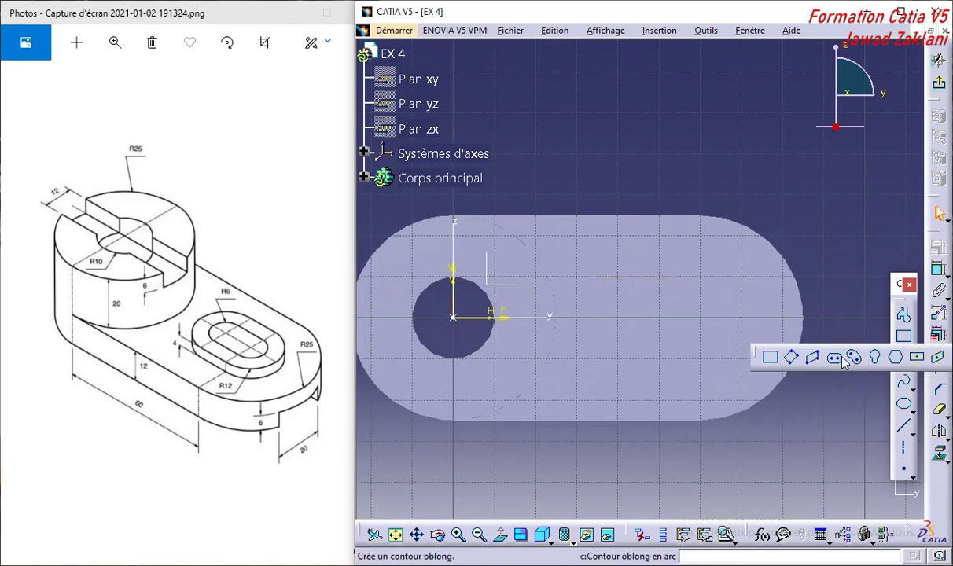
{"action": "left_click", "coordinate": [627, 321]}
{"action": "left_click", "coordinate": [709, 319]}
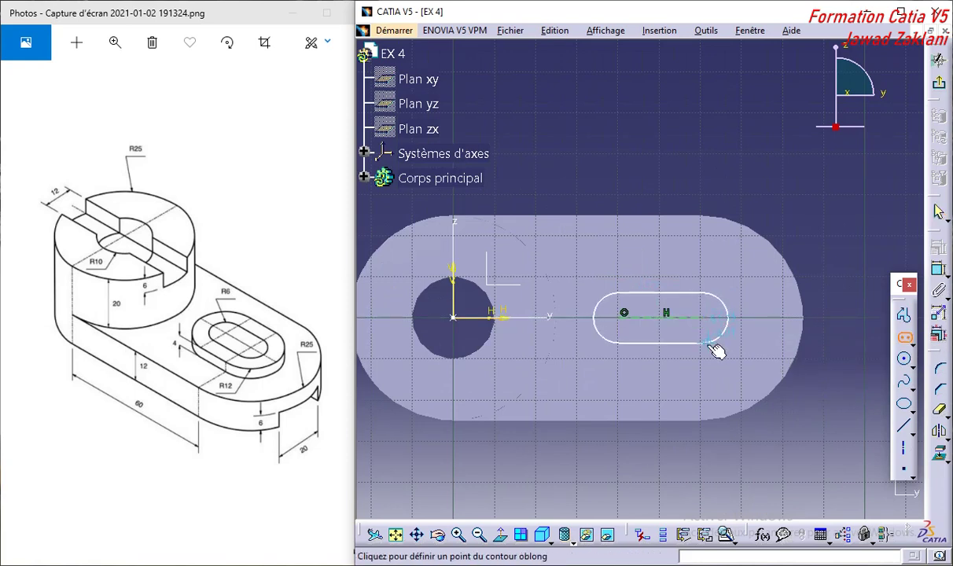
{"action": "left_click", "coordinate": [717, 351]}
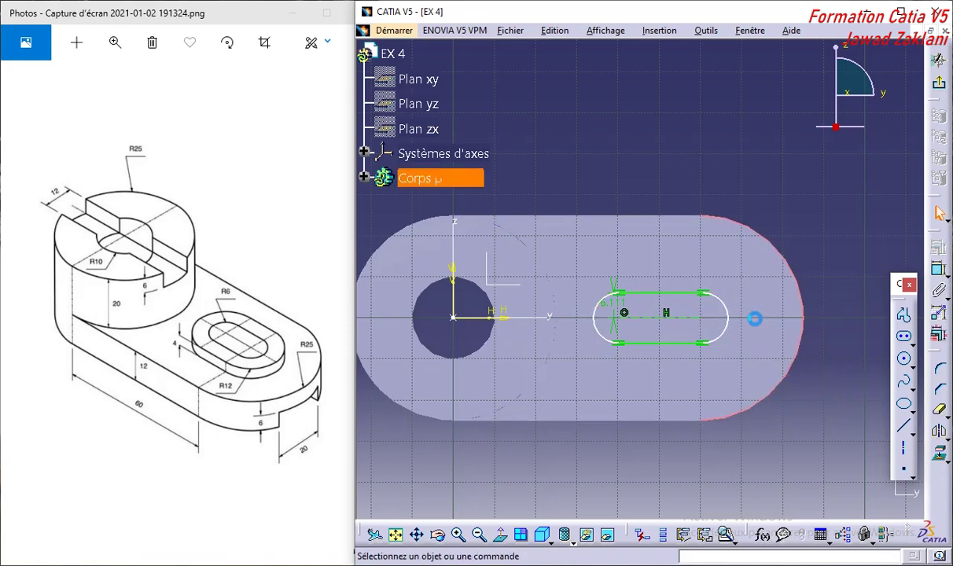
Step: Make the elongated hole's outer end centre concentric with the plate's rounded end away from the boss
{"action": "left_click", "coordinate": [706, 319]}
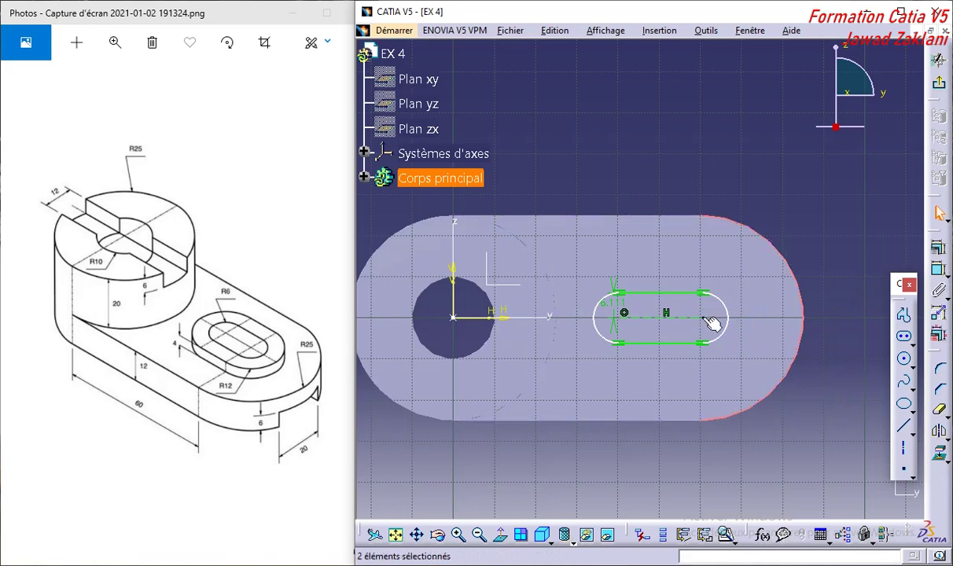
{"action": "left_click", "coordinate": [938, 269]}
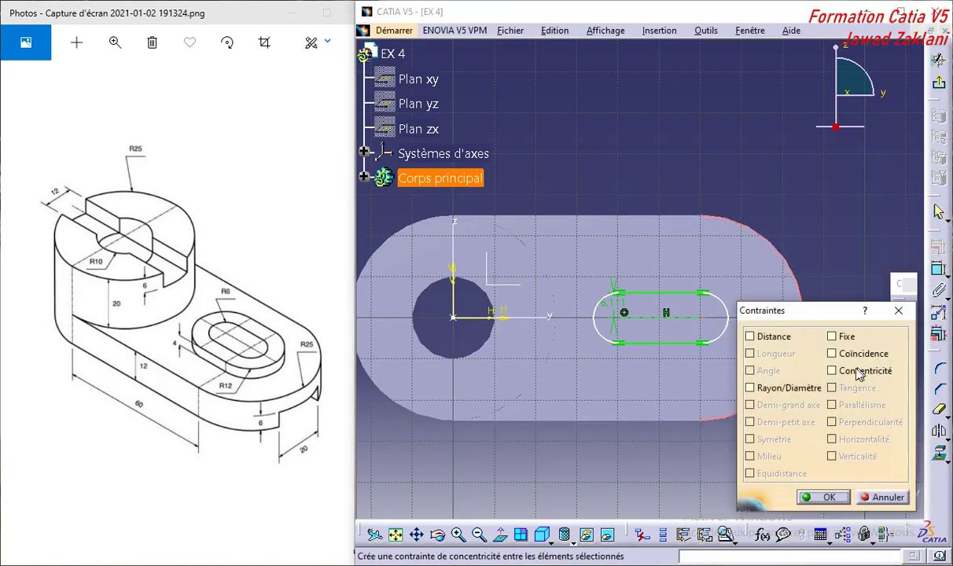
{"action": "left_click", "coordinate": [834, 369]}
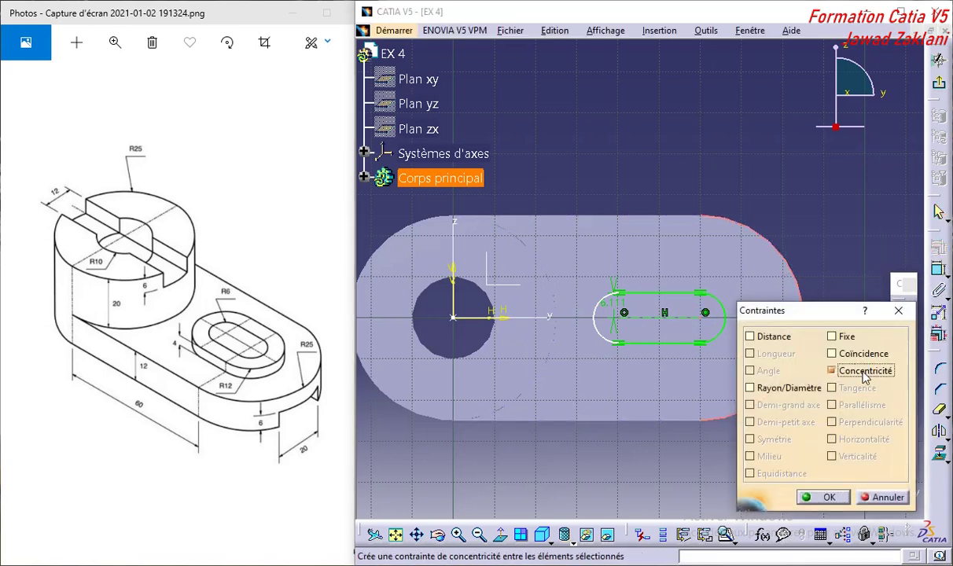
{"action": "left_click", "coordinate": [827, 499]}
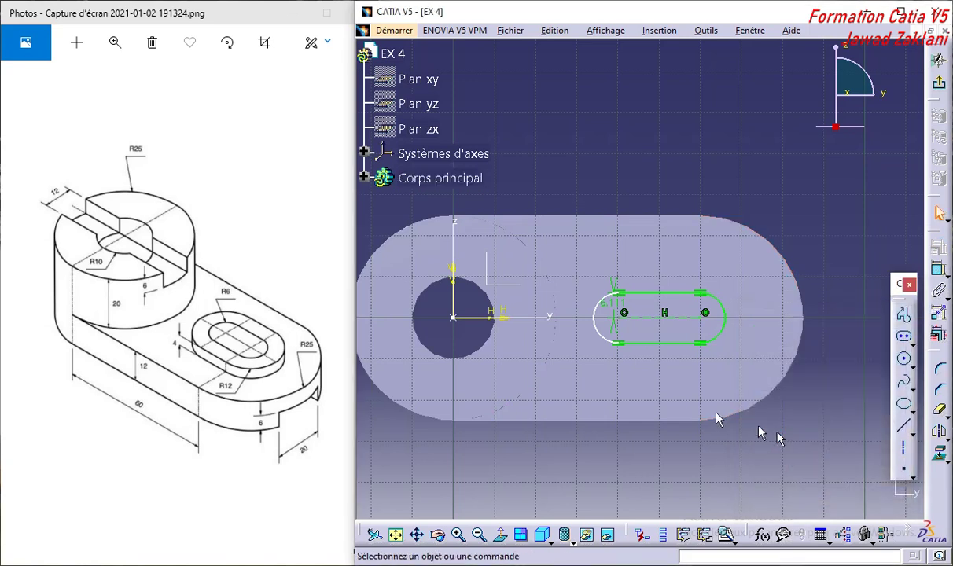
Step: Set the elongated hole's radius to 6 mm and dimension its centre-to-centre length at 15 mm
{"action": "double_click", "coordinate": [608, 303]}
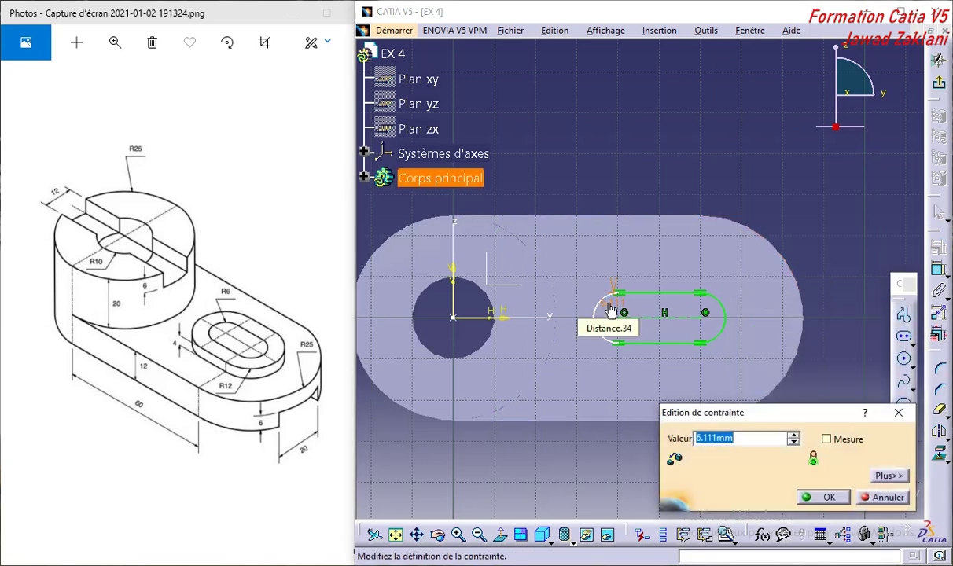
{"action": "key", "text": "Return"}
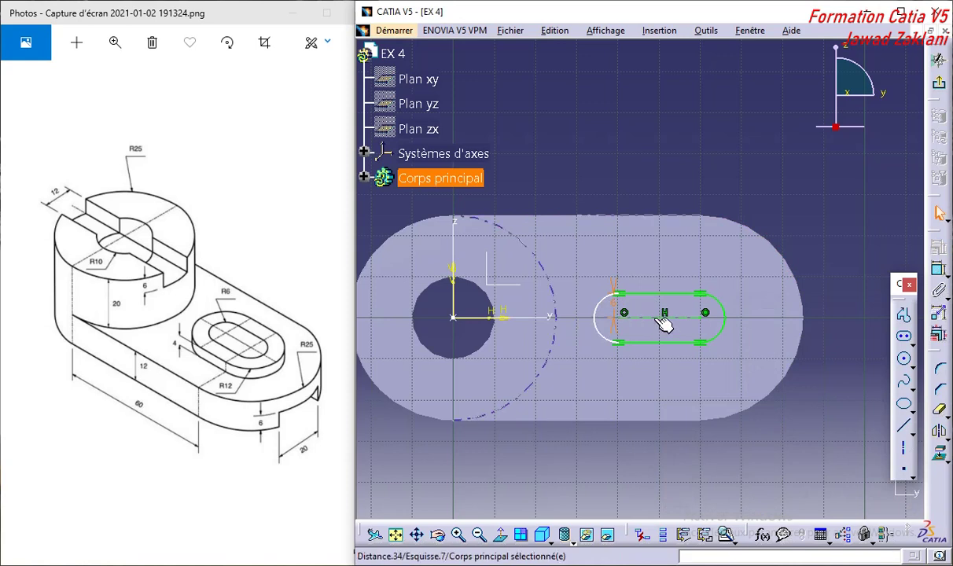
{"action": "left_click", "coordinate": [939, 270]}
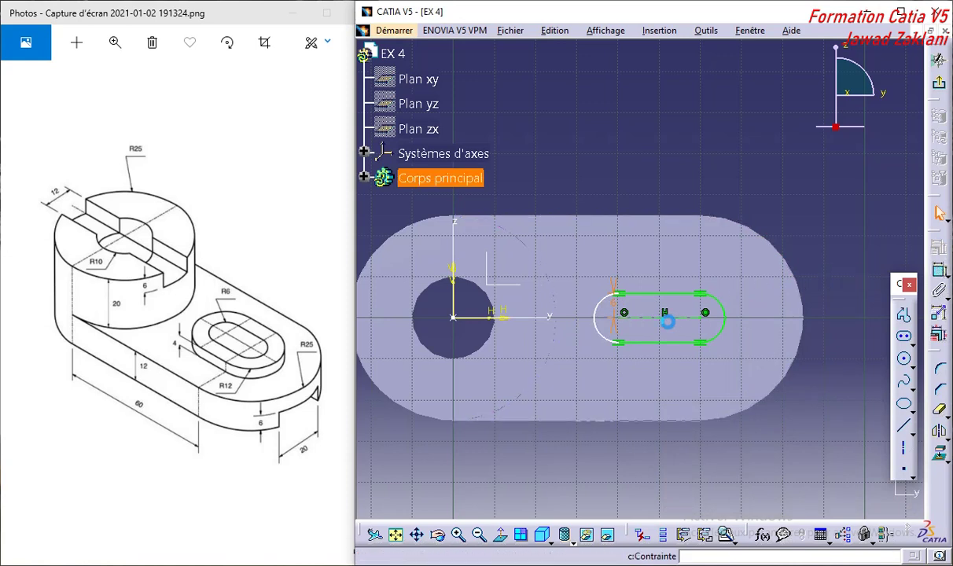
{"action": "left_click", "coordinate": [663, 315]}
{"action": "left_click", "coordinate": [653, 183]}
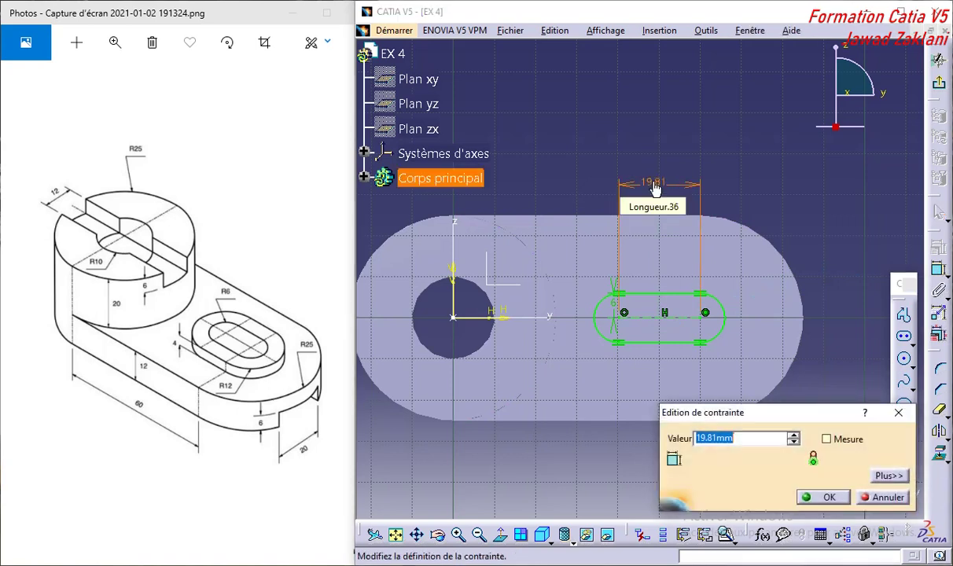
{"action": "type", "text": "15"}
{"action": "key", "text": "Return"}
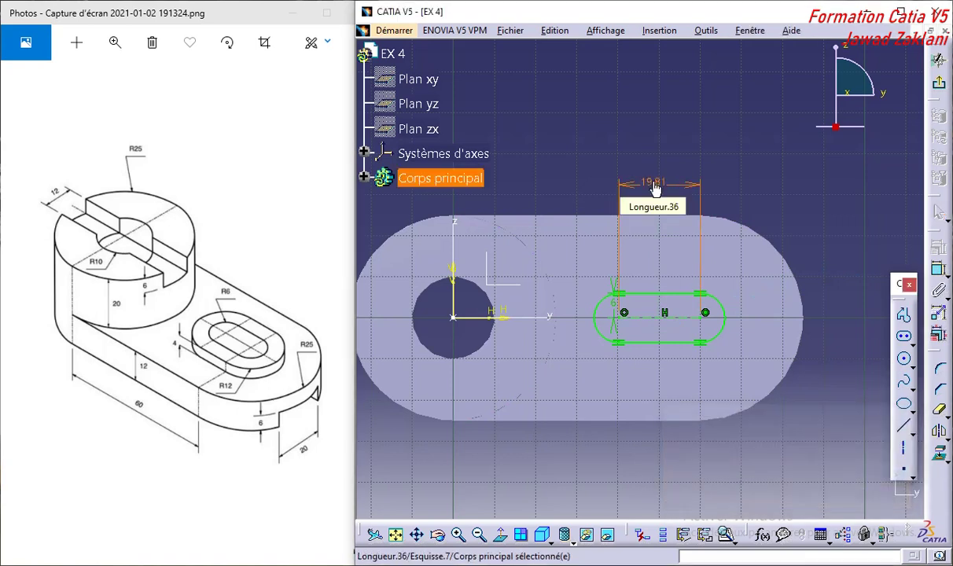
Step: Exit the sketch and cut the elongated hole through the plate as a pocket with the limit type Jusqu'au dernier
{"action": "left_click", "coordinate": [941, 87]}
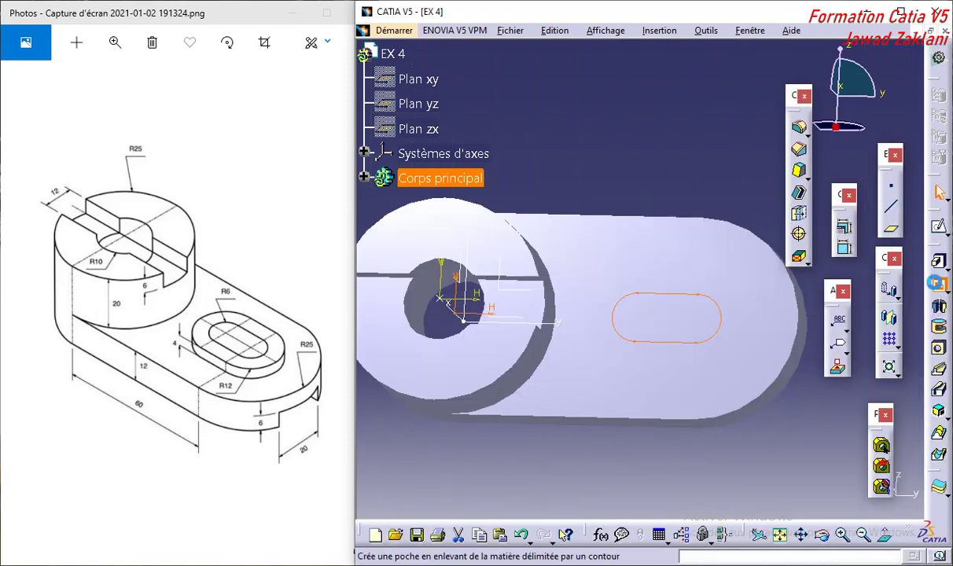
{"action": "left_click", "coordinate": [799, 148]}
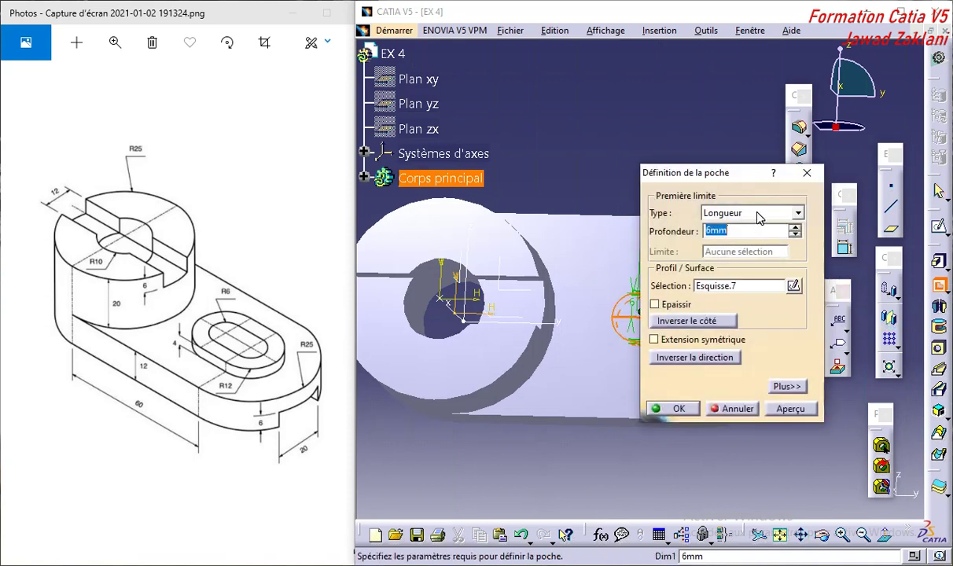
{"action": "left_click", "coordinate": [721, 213]}
{"action": "left_click", "coordinate": [736, 251]}
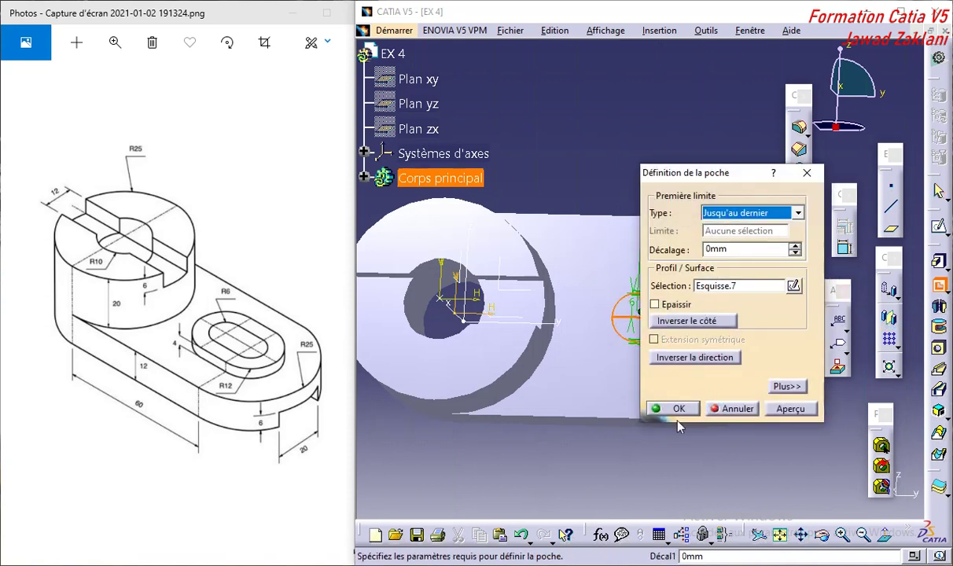
{"action": "left_click", "coordinate": [679, 410]}
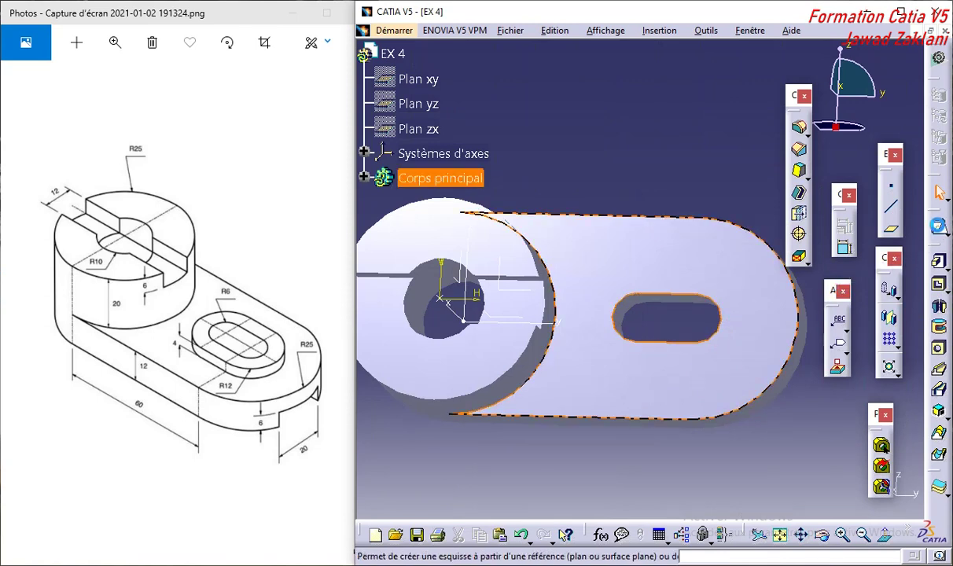
Step: Start another sketch on the plate's upper face and draw an elongated outline around the slot, radius about 8 mm and about 19 mm between centres
{"action": "left_click", "coordinate": [536, 383]}
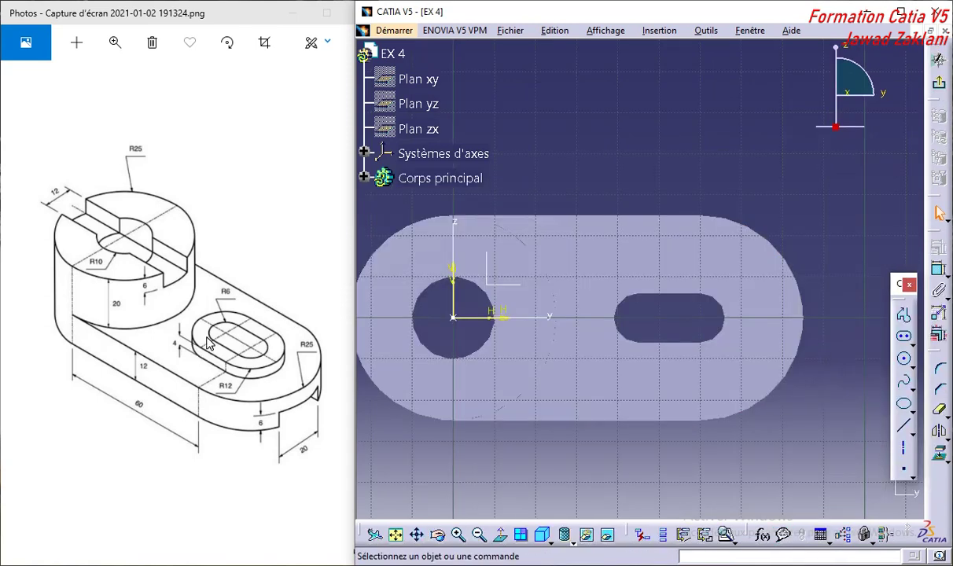
{"action": "left_click", "coordinate": [905, 336]}
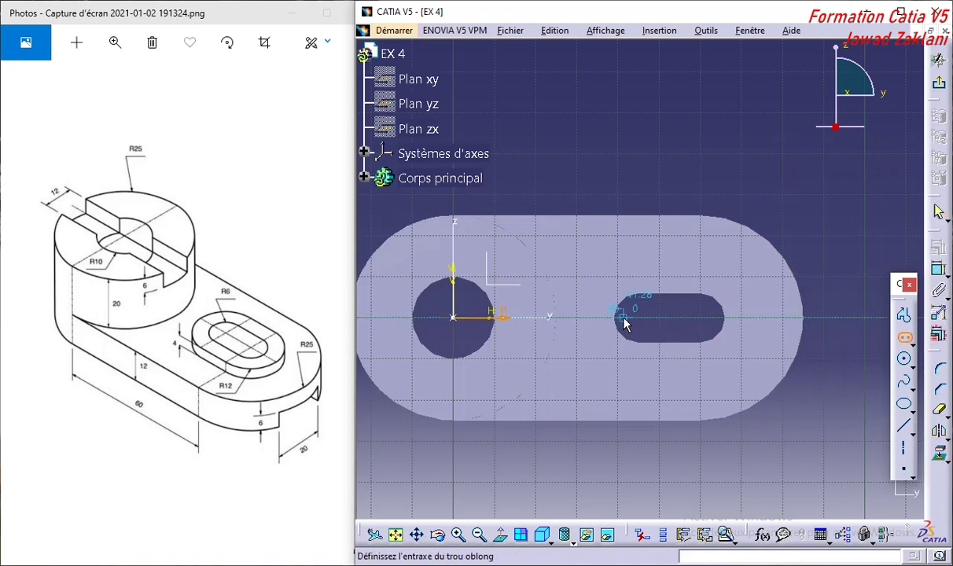
{"action": "left_click", "coordinate": [623, 318]}
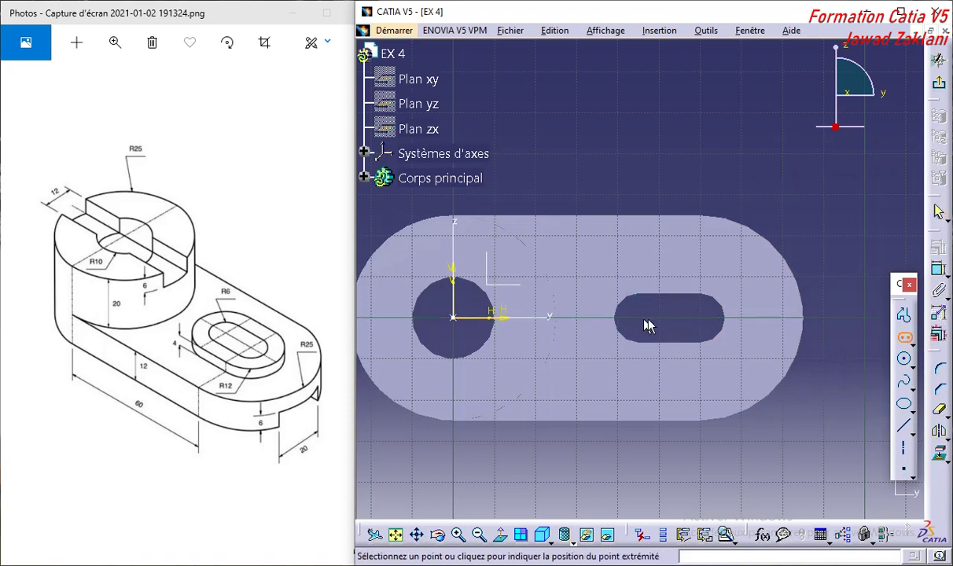
{"action": "left_click", "coordinate": [700, 320]}
{"action": "left_click", "coordinate": [725, 352]}
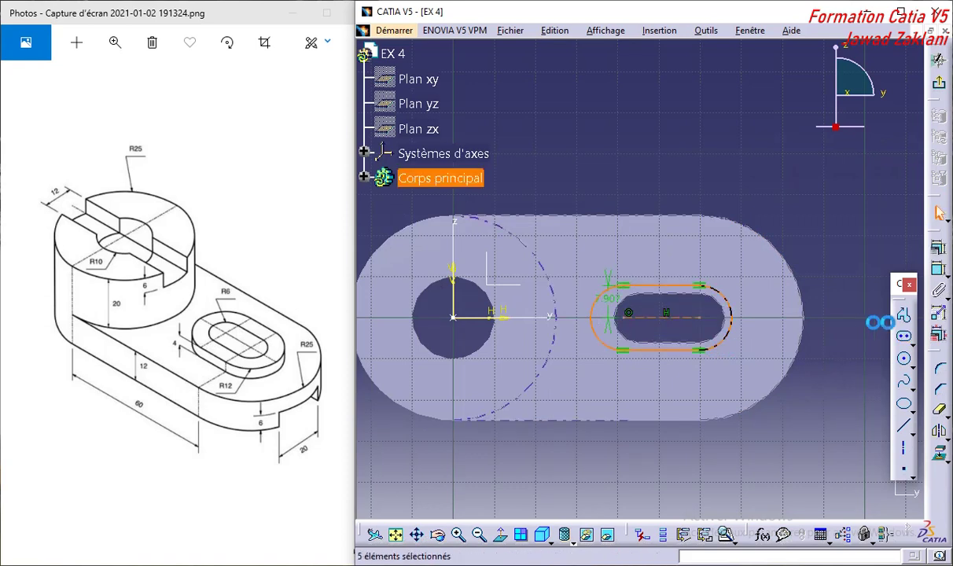
{"action": "left_click", "coordinate": [851, 323]}
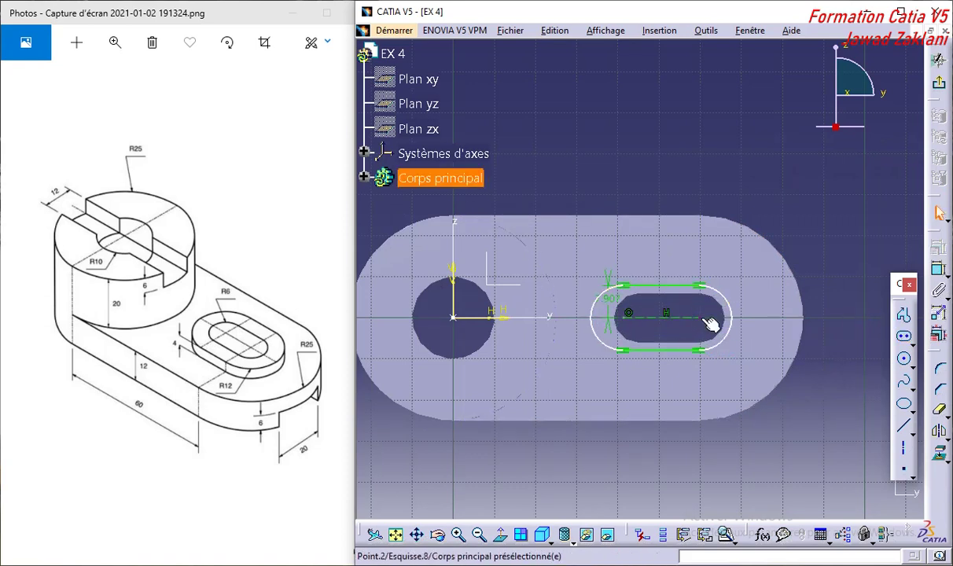
Step: Constrain the new outline's outer end centre to be concentric with the plate's rounded end arc
{"action": "left_click", "coordinate": [701, 317]}
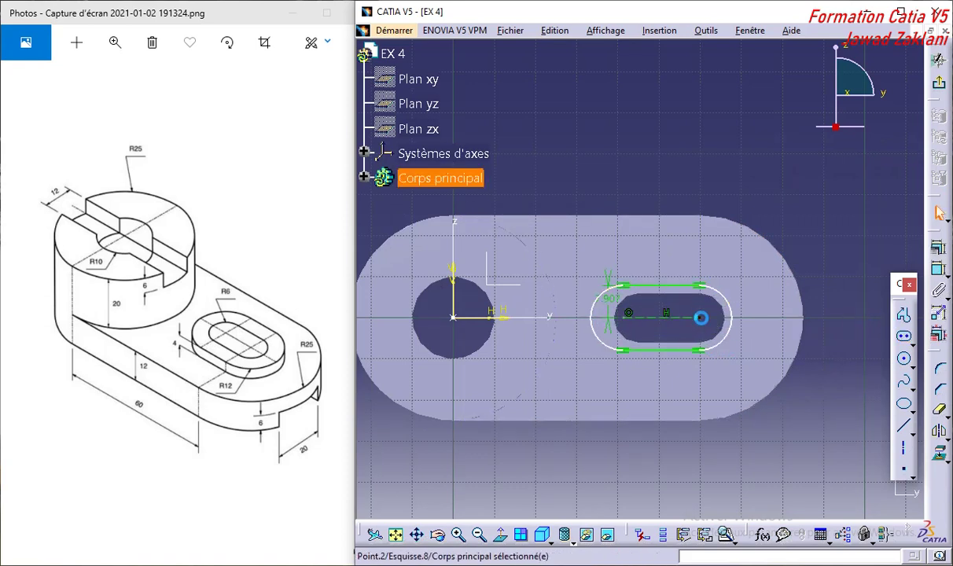
{"action": "left_click", "coordinate": [810, 309]}
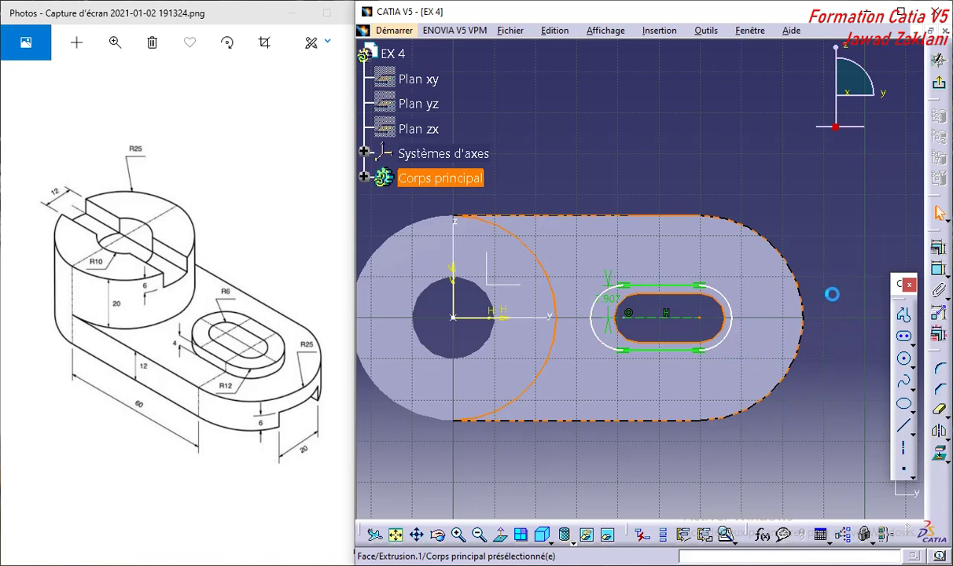
{"action": "left_click", "coordinate": [833, 303]}
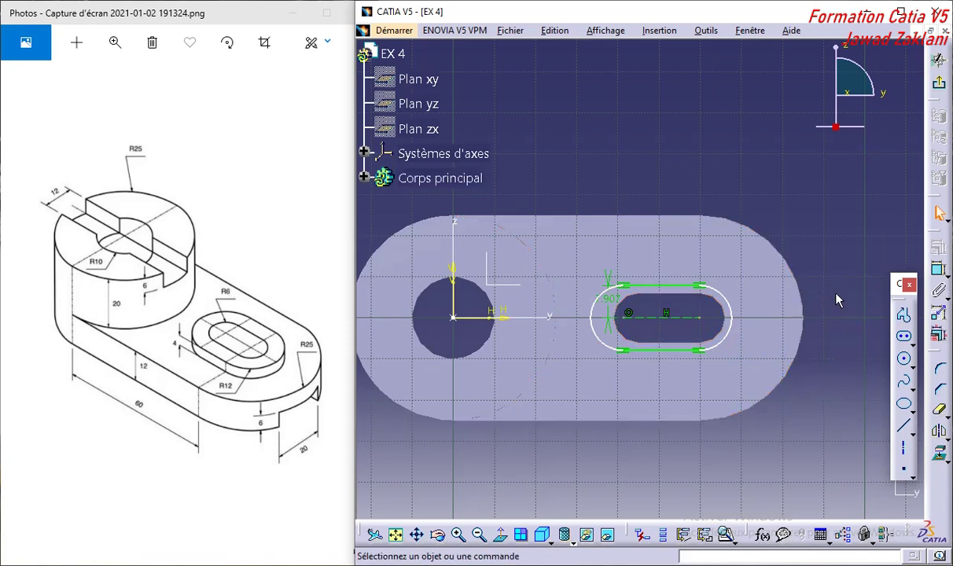
{"action": "left_click", "coordinate": [803, 313]}
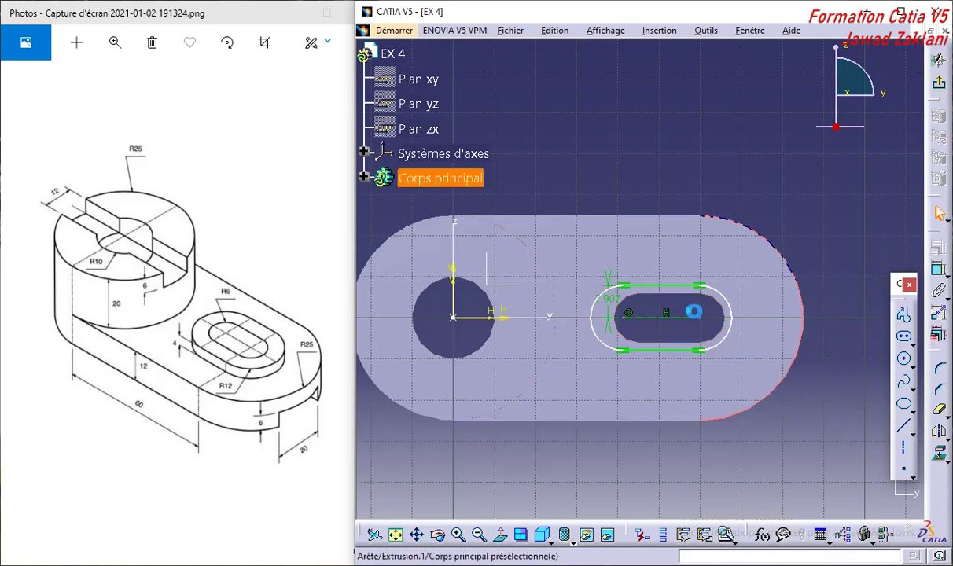
{"action": "left_click", "coordinate": [700, 317], "text": "ctrl"}
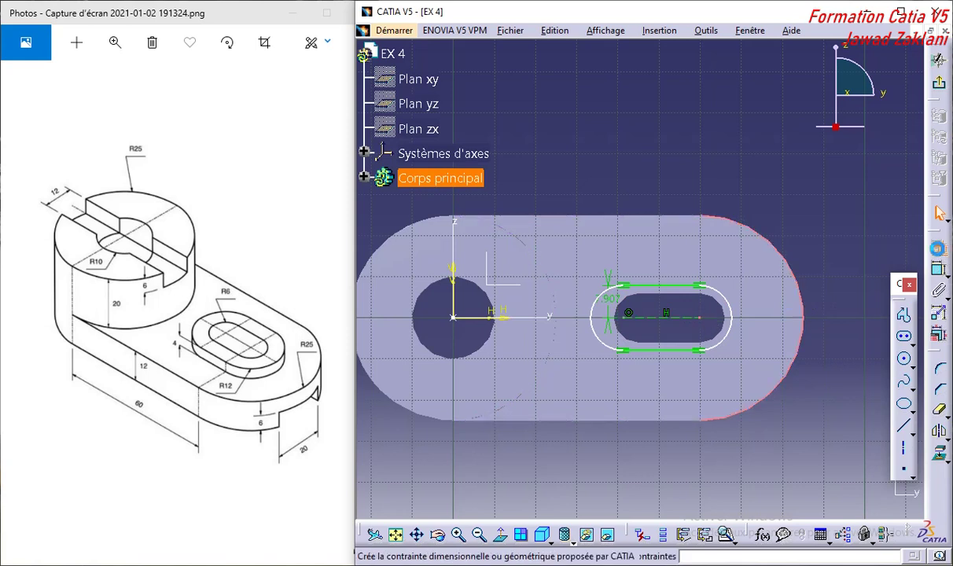
{"action": "left_click", "coordinate": [939, 248]}
{"action": "left_click", "coordinate": [865, 373]}
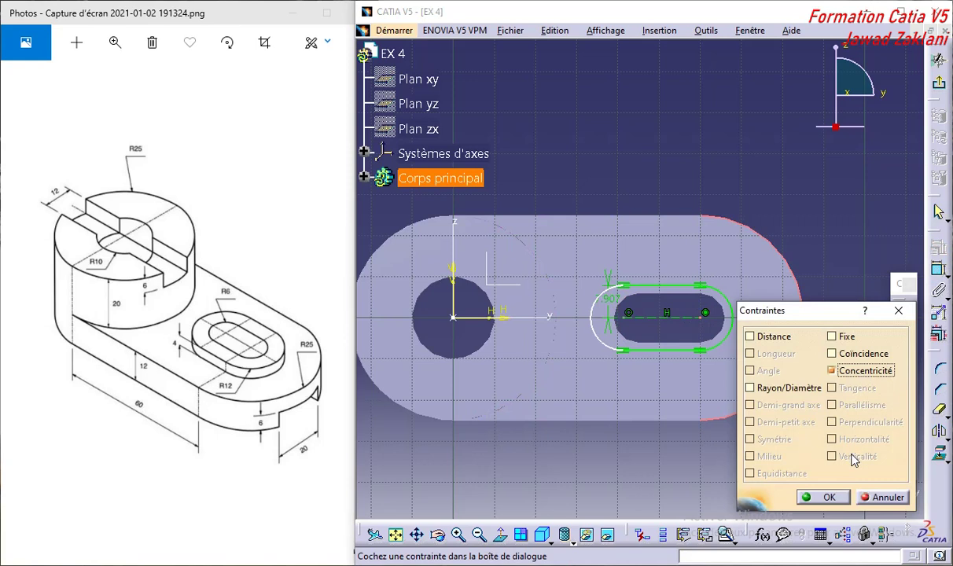
{"action": "left_click", "coordinate": [818, 498]}
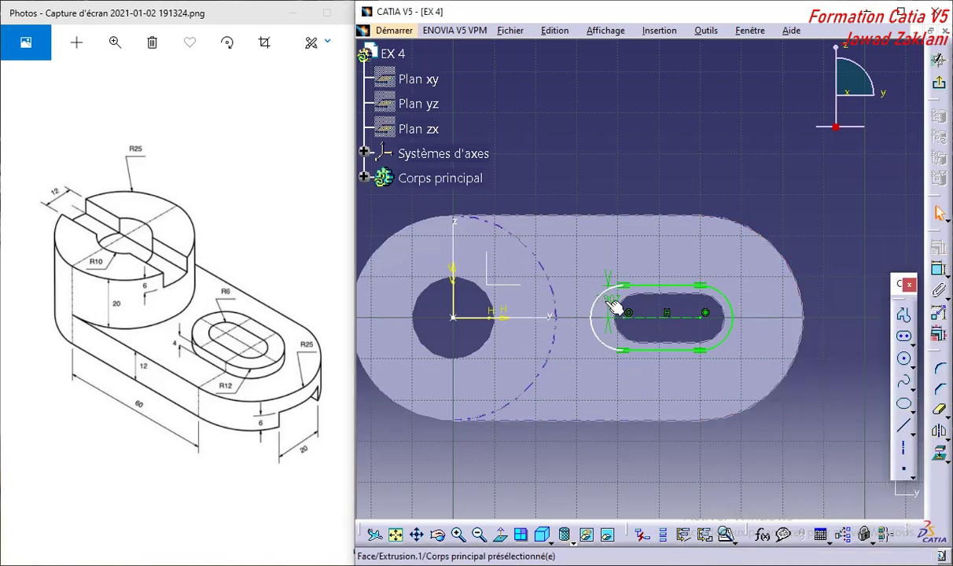
Step: Set the new outline's radius to match the through slot's and dimension its centre-to-centre length at 15 mm
{"action": "double_click", "coordinate": [609, 307]}
{"action": "type", "text": "0"}
{"action": "key", "text": "Return"}
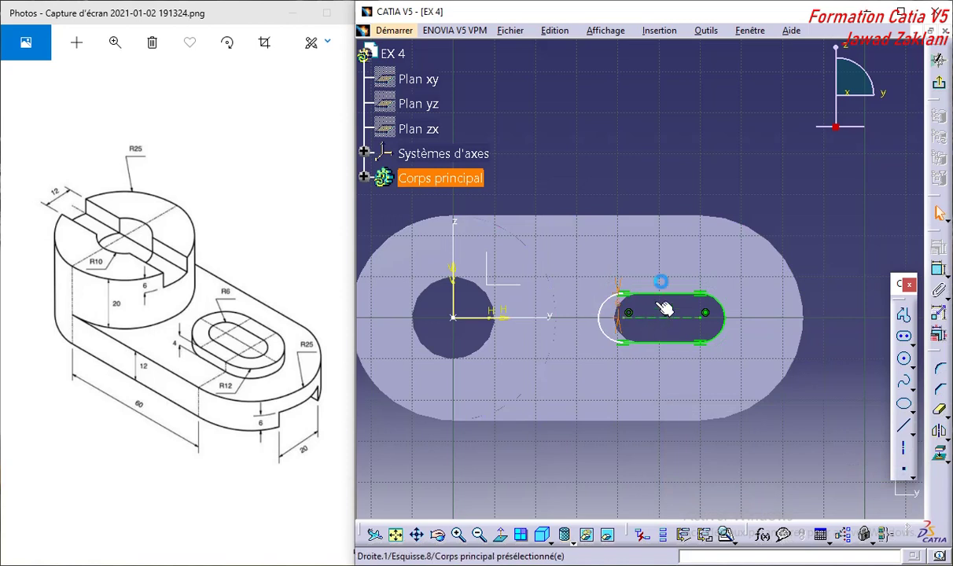
{"action": "left_click", "coordinate": [940, 270]}
{"action": "left_click", "coordinate": [663, 295]}
{"action": "left_click", "coordinate": [656, 189]}
{"action": "double_click", "coordinate": [657, 180]}
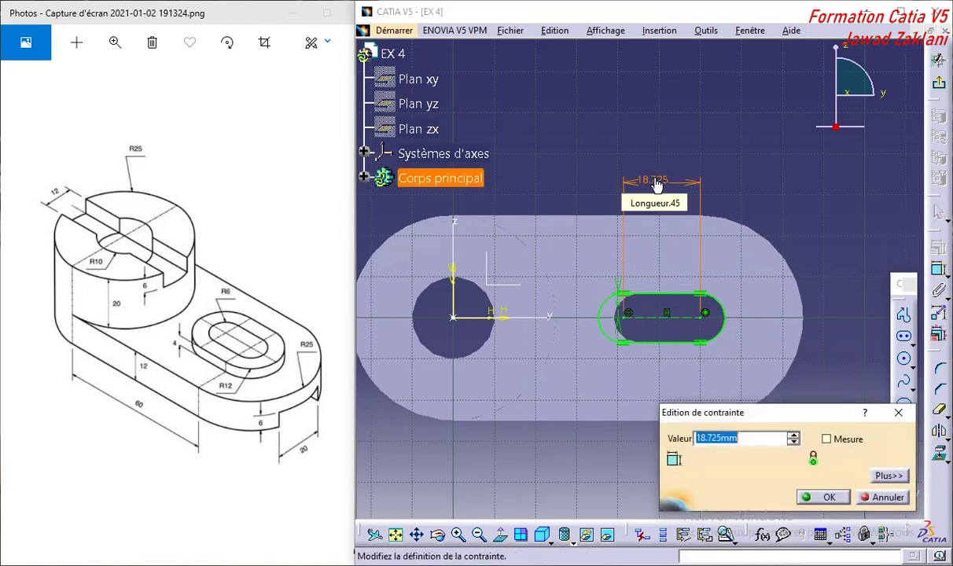
{"action": "type", "text": "15"}
{"action": "key", "text": "Return"}
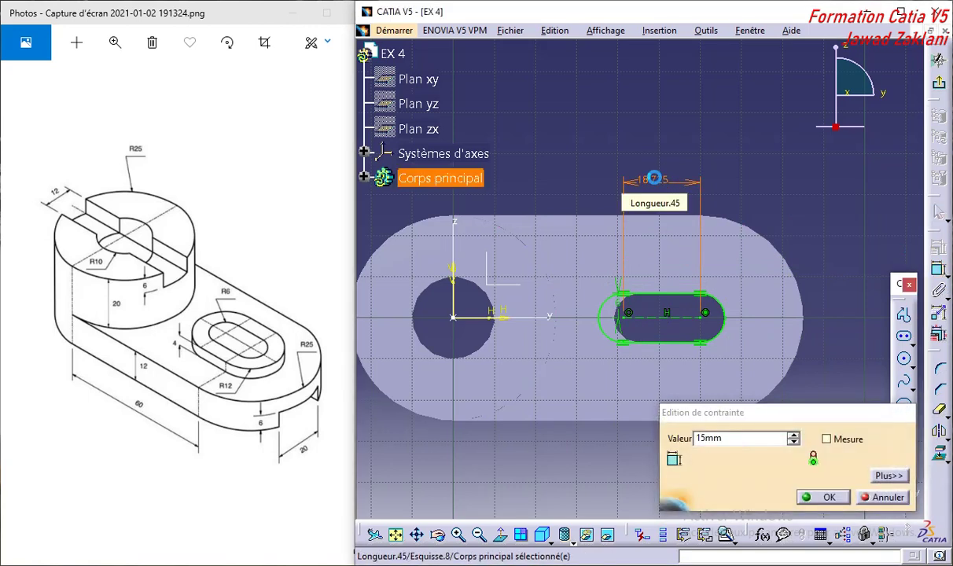
Step: Draw a second elongated outline around the slot outline on the same end centres, with a radius of about 13 mm
{"action": "left_click", "coordinate": [904, 336]}
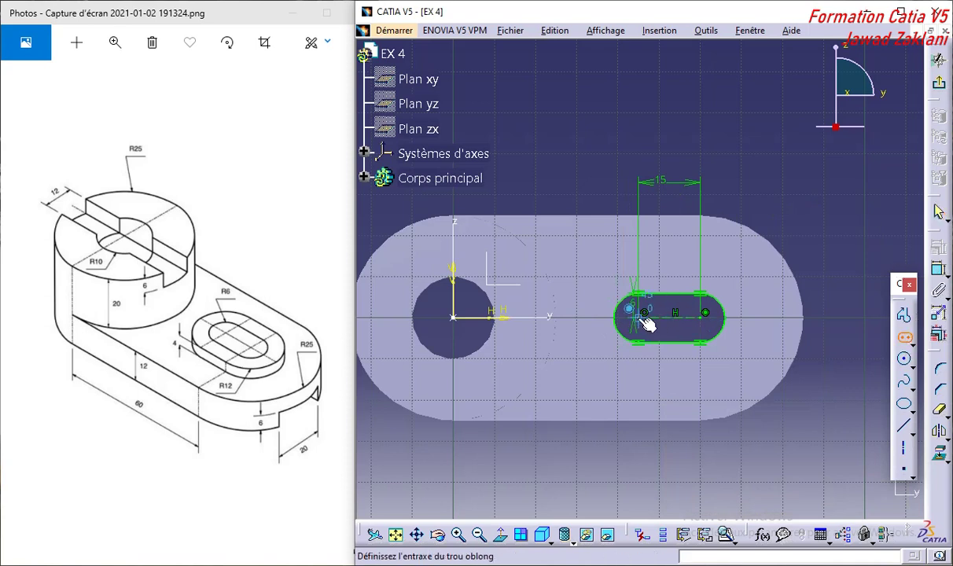
{"action": "left_click", "coordinate": [643, 314]}
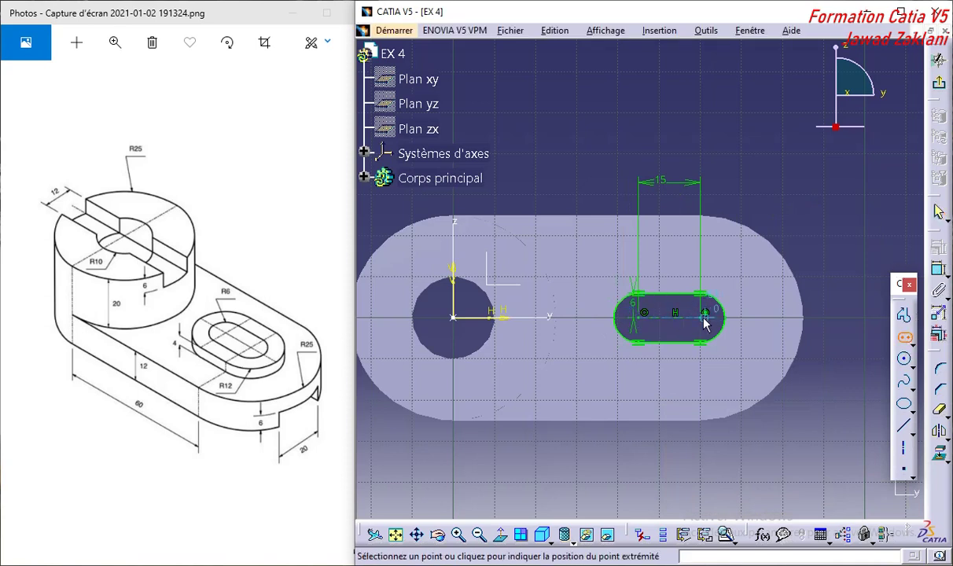
{"action": "left_click", "coordinate": [706, 315]}
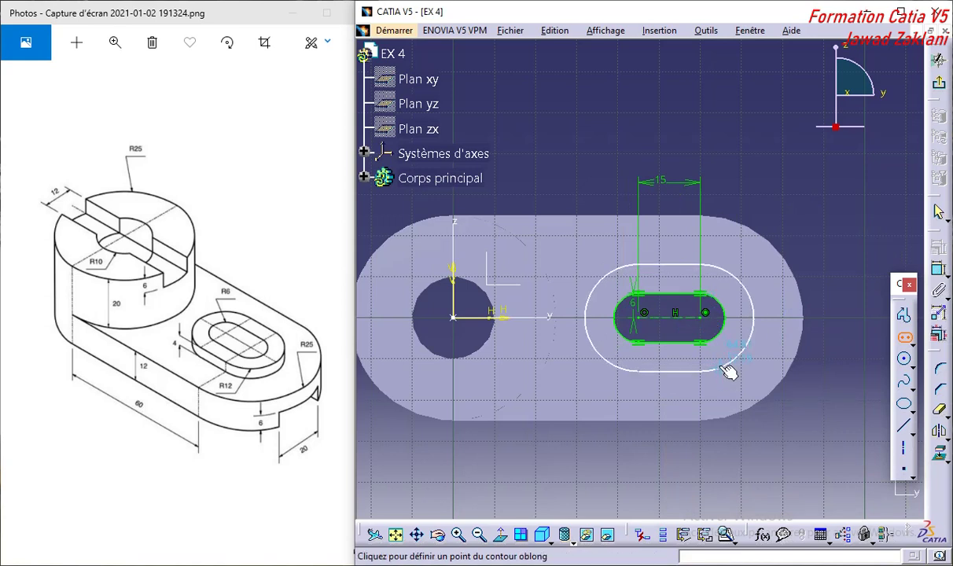
{"action": "left_click", "coordinate": [730, 373]}
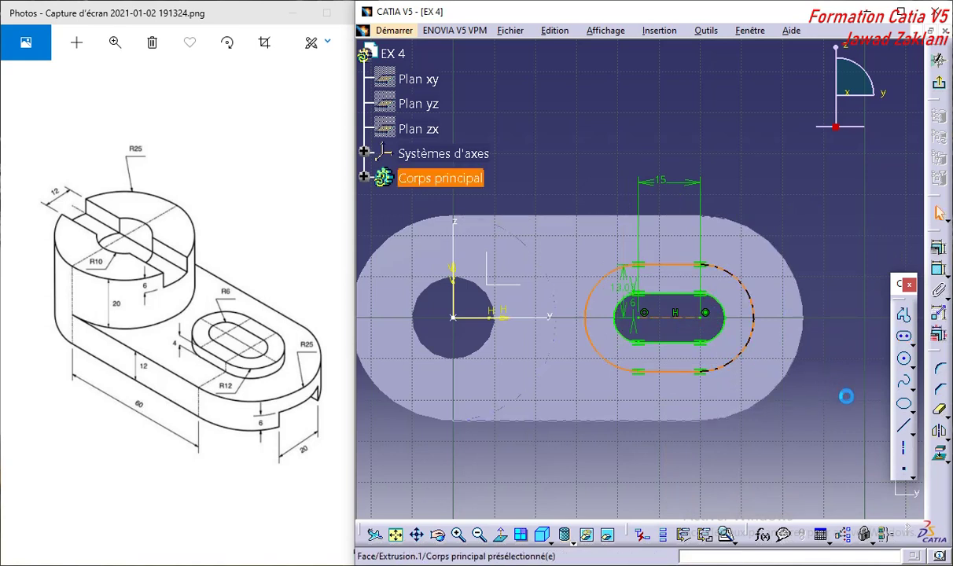
Step: Set the outer elongated outline's radius to 12 mm
{"action": "left_click", "coordinate": [501, 478]}
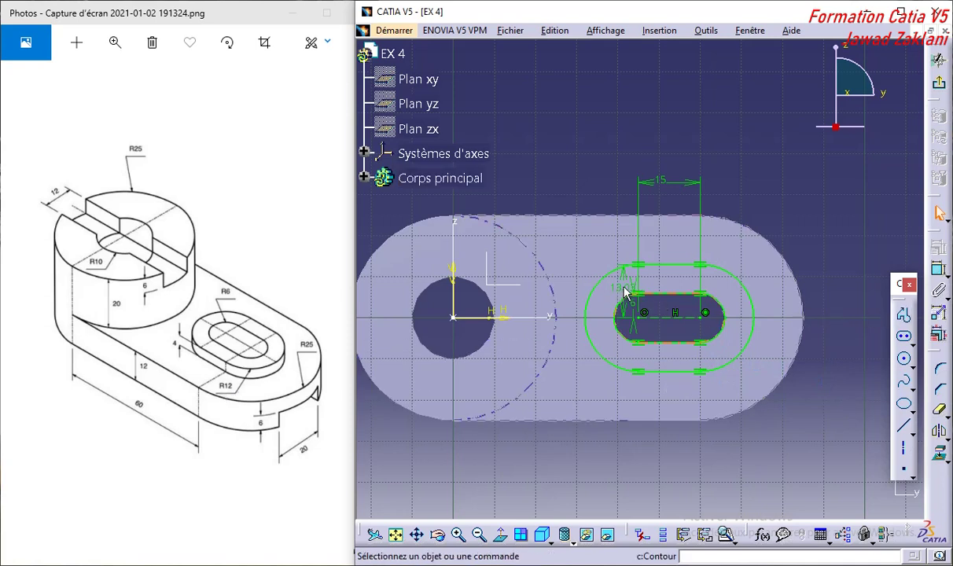
{"action": "double_click", "coordinate": [614, 223]}
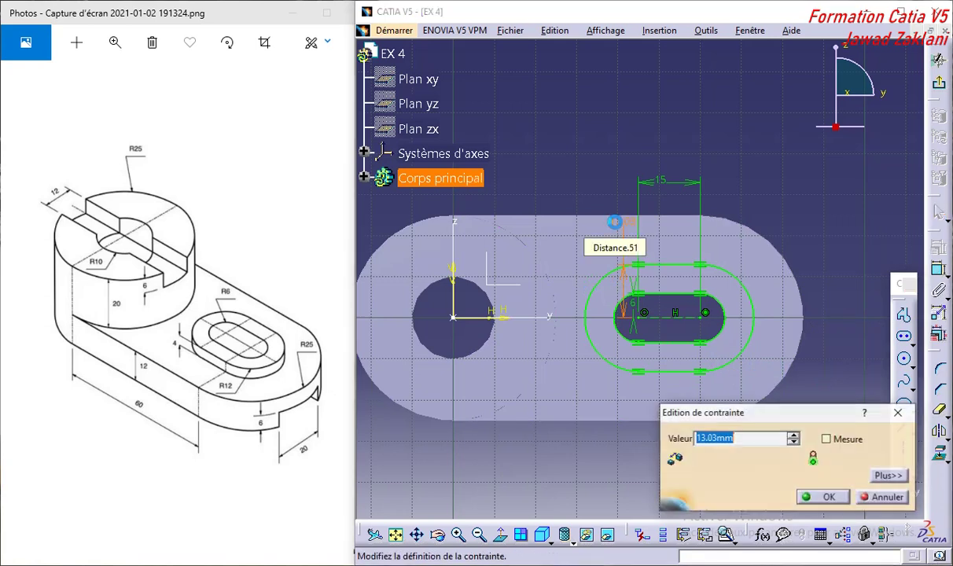
{"action": "key", "text": "Return"}
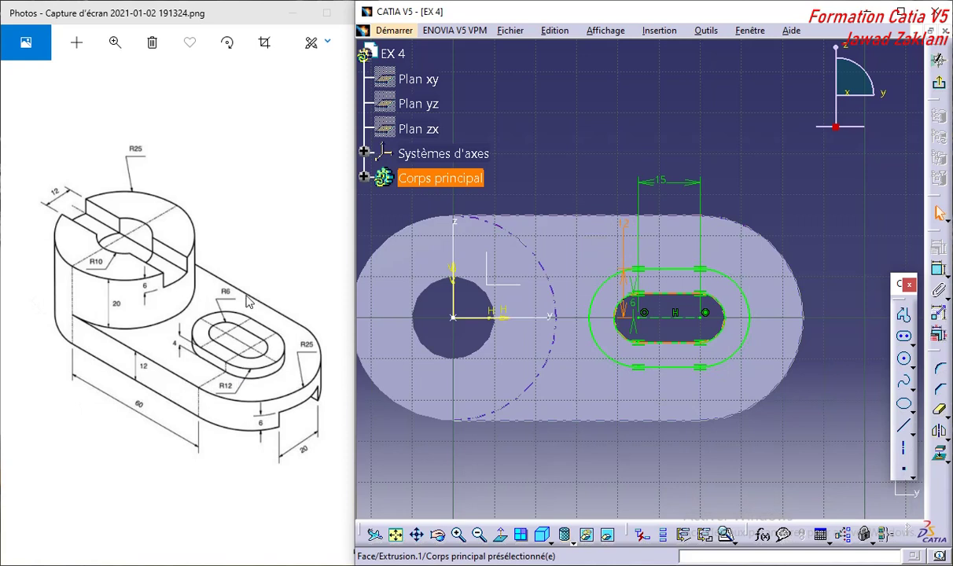
Step: Exit the sketch and extrude the profile between the two elongated outlines as a raised rim around the slot
{"action": "left_click", "coordinate": [939, 61]}
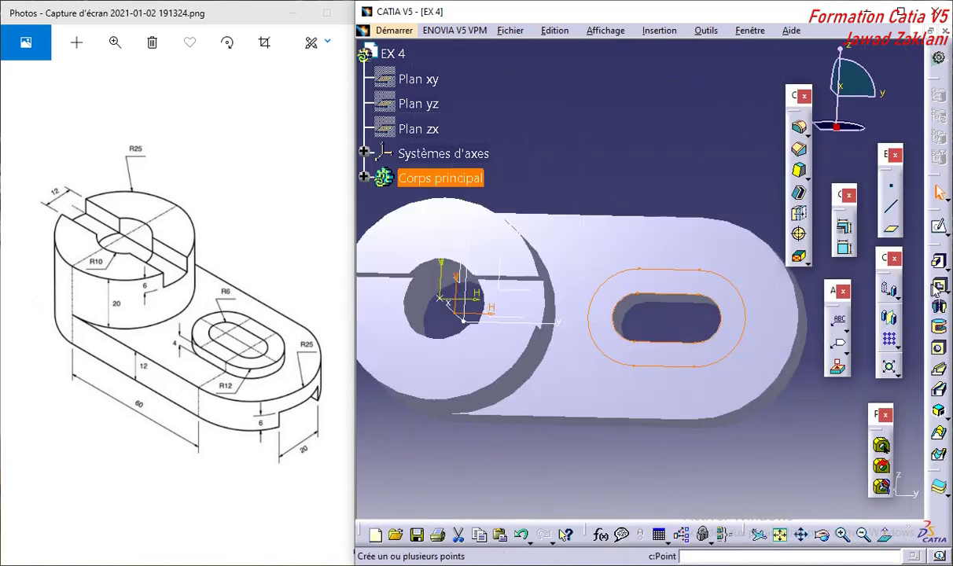
{"action": "left_click", "coordinate": [799, 126]}
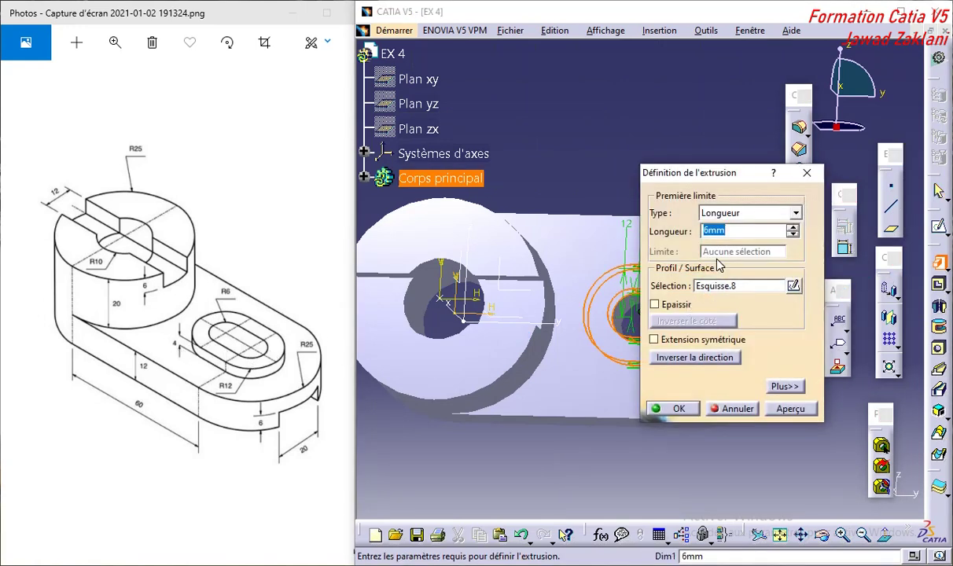
{"action": "key", "text": "Return"}
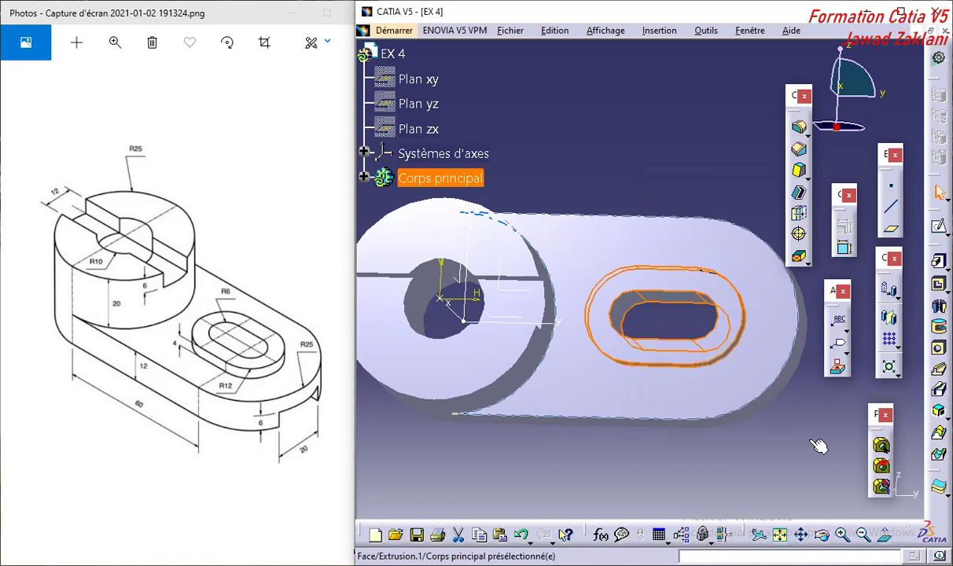
{"action": "middle_click_drag", "start_coordinate": [680, 433], "coordinate": [691, 259]}
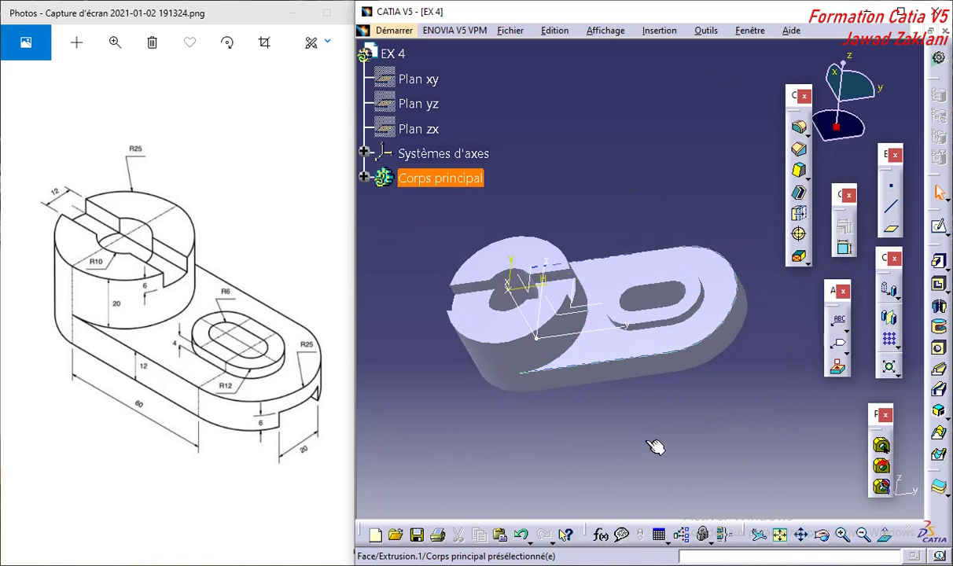
Step: Create a reference plane of type Décalé, offset 85 mm from Plan ZX towards the plate's slotted end
{"action": "left_click", "coordinate": [886, 316]}
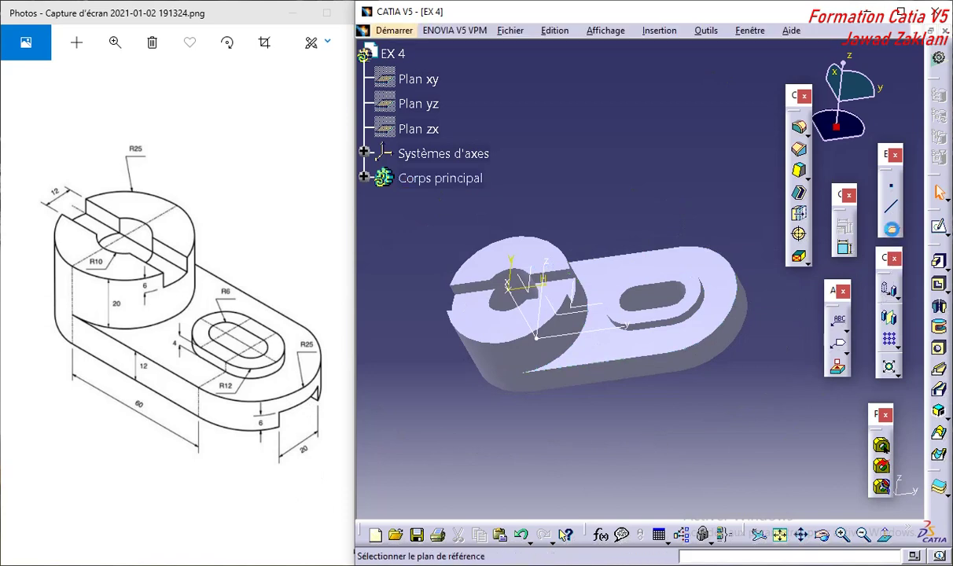
{"action": "left_click", "coordinate": [541, 285]}
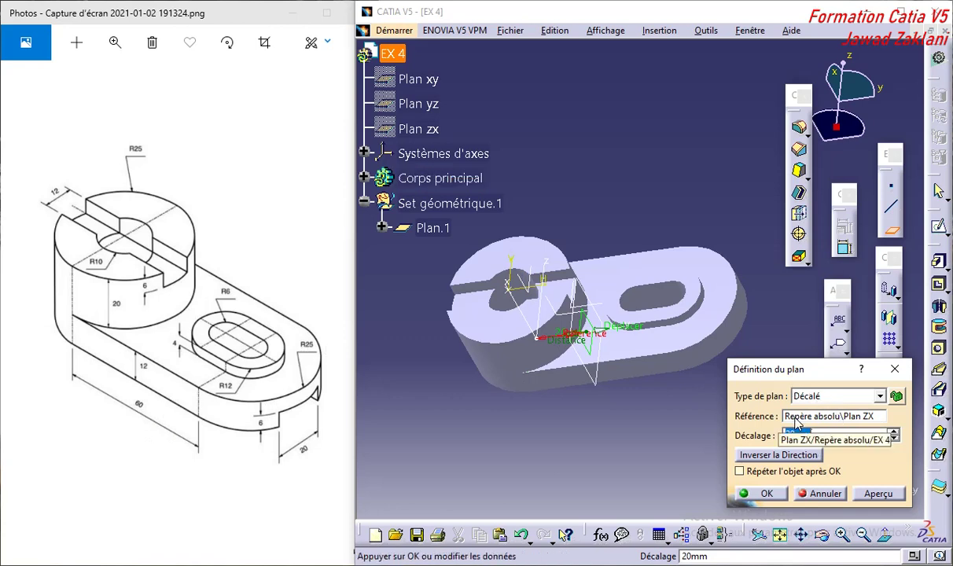
{"action": "key", "text": "Return"}
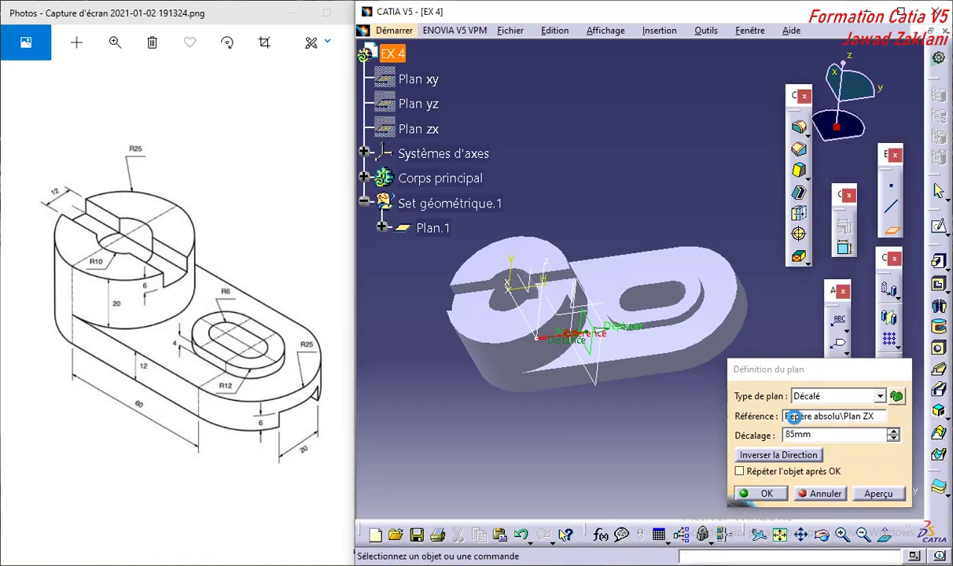
{"action": "key", "text": "Return"}
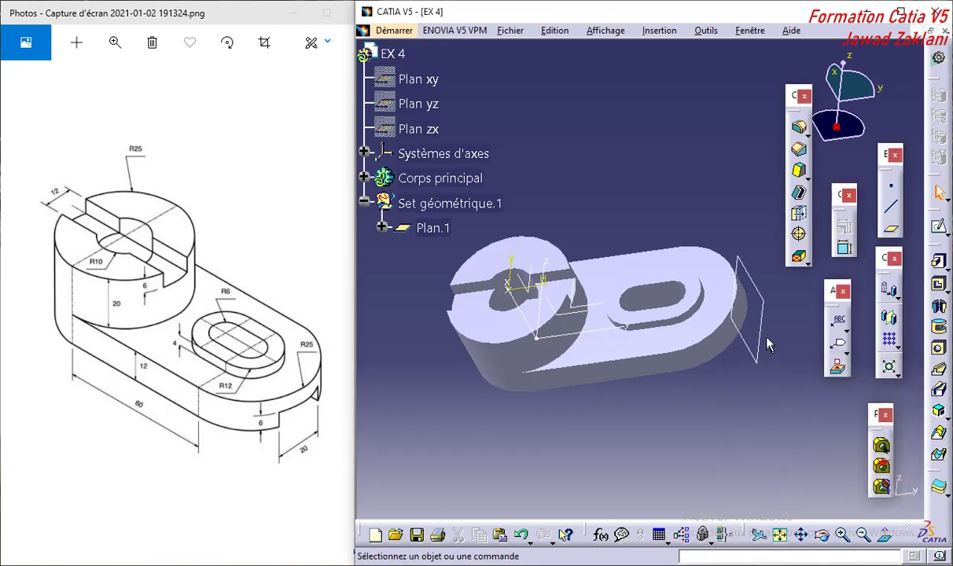
Step: Start a sketch on the new offset plane and draw a rectangle about 19 by 26 mm across the plate's underside edge
{"action": "left_click", "coordinate": [747, 317]}
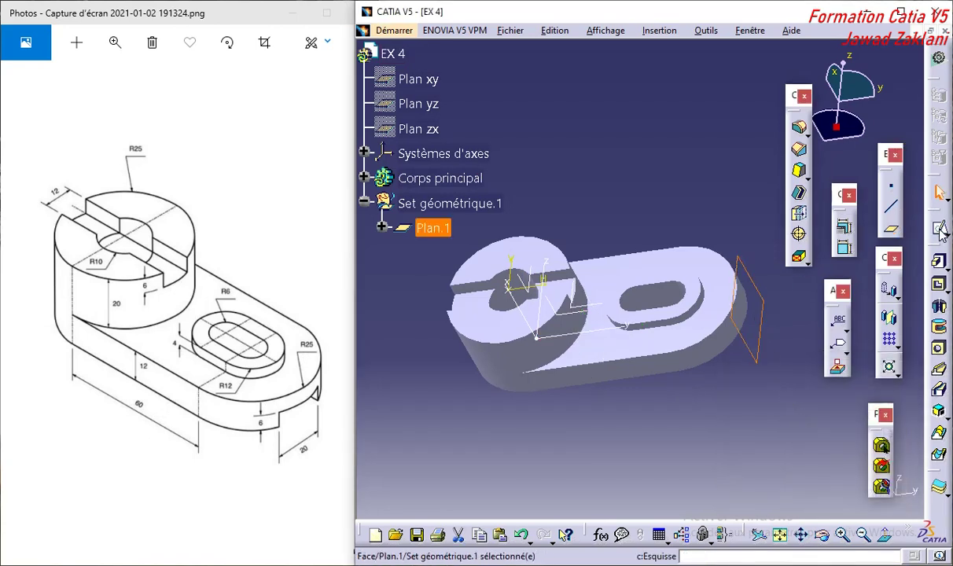
{"action": "left_click", "coordinate": [941, 228]}
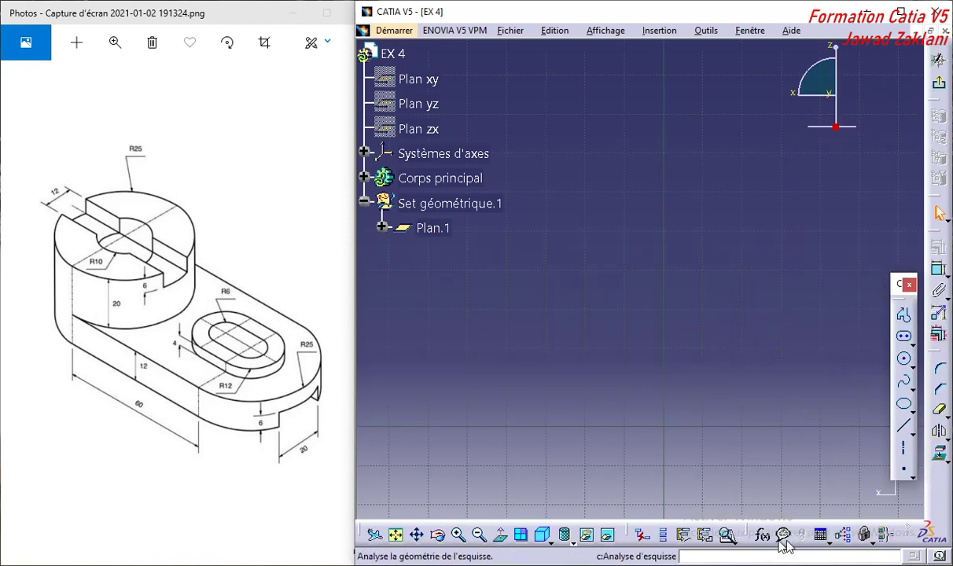
{"action": "left_click", "coordinate": [396, 535]}
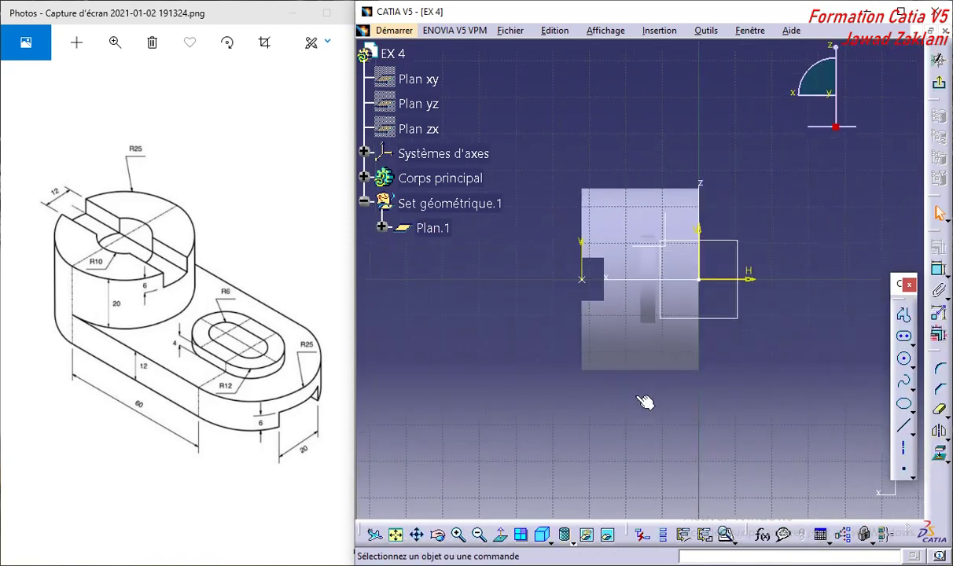
{"action": "mouse_move", "coordinate": [656, 400]}
{"action": "middle_mouse_down"}
{"action": "mouse_move", "coordinate": [622, 369]}
{"action": "mouse_move", "coordinate": [688, 369]}
{"action": "mouse_move", "coordinate": [771, 395]}
{"action": "mouse_move", "coordinate": [730, 426]}
{"action": "middle_mouse_up"}
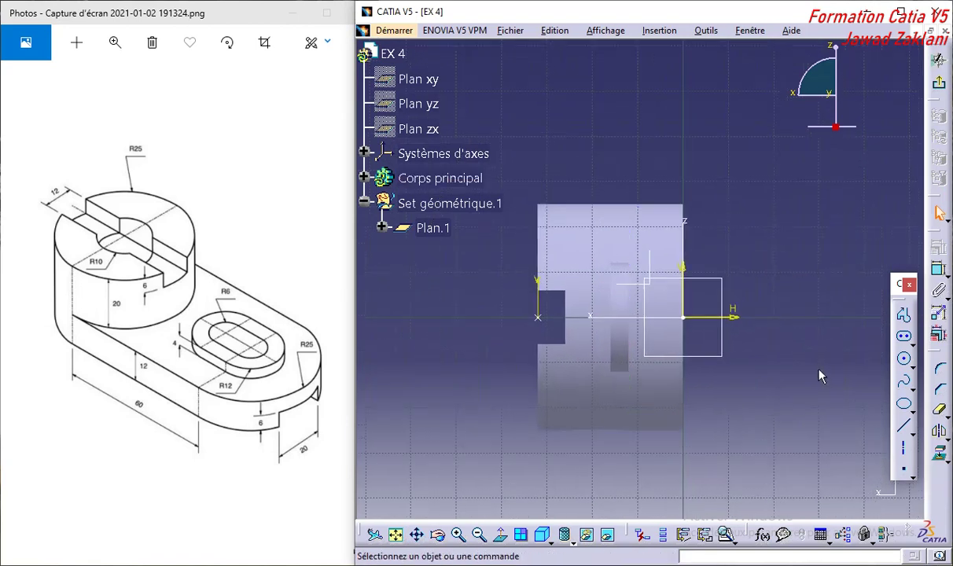
{"action": "left_click", "coordinate": [915, 352]}
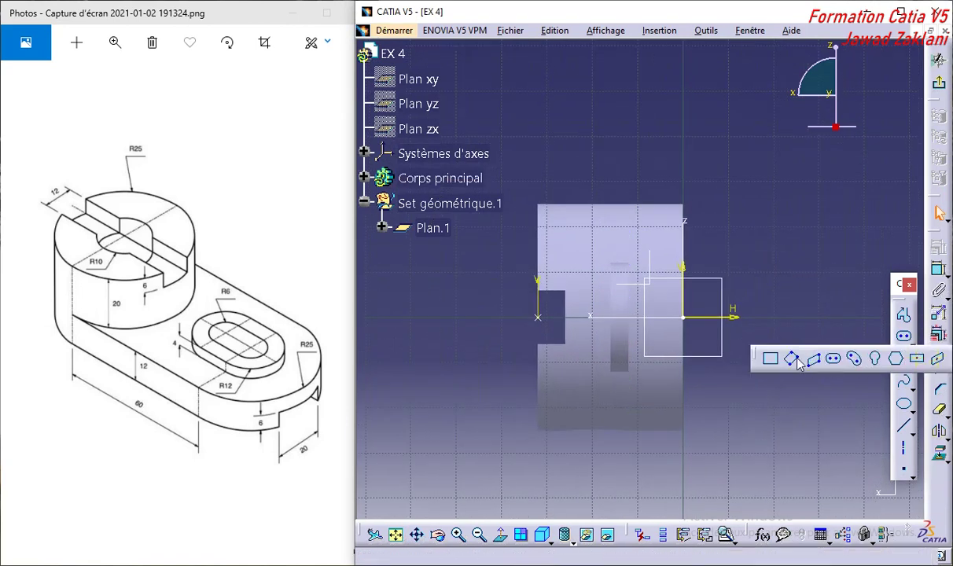
{"action": "left_click", "coordinate": [725, 340]}
{"action": "left_click", "coordinate": [659, 271]}
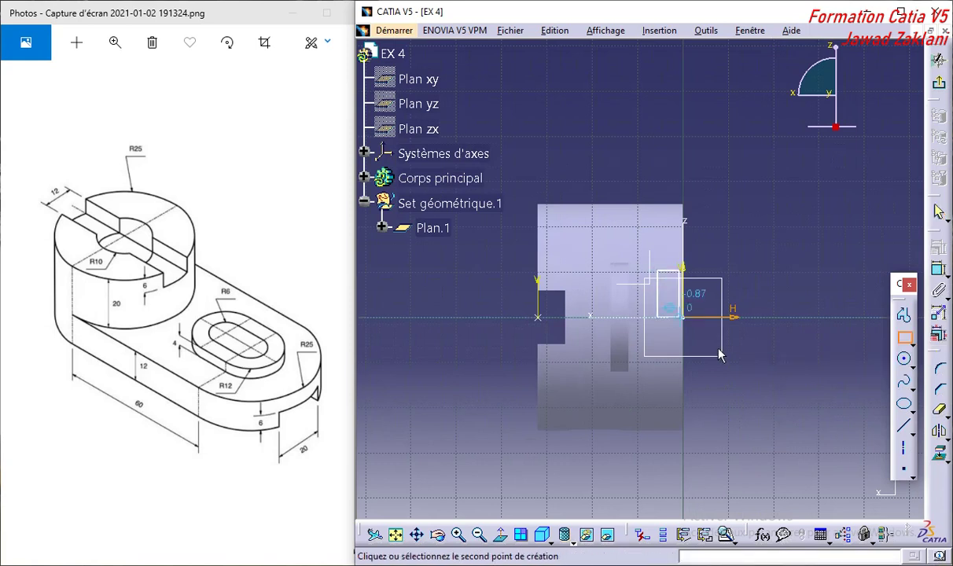
{"action": "left_click", "coordinate": [745, 386]}
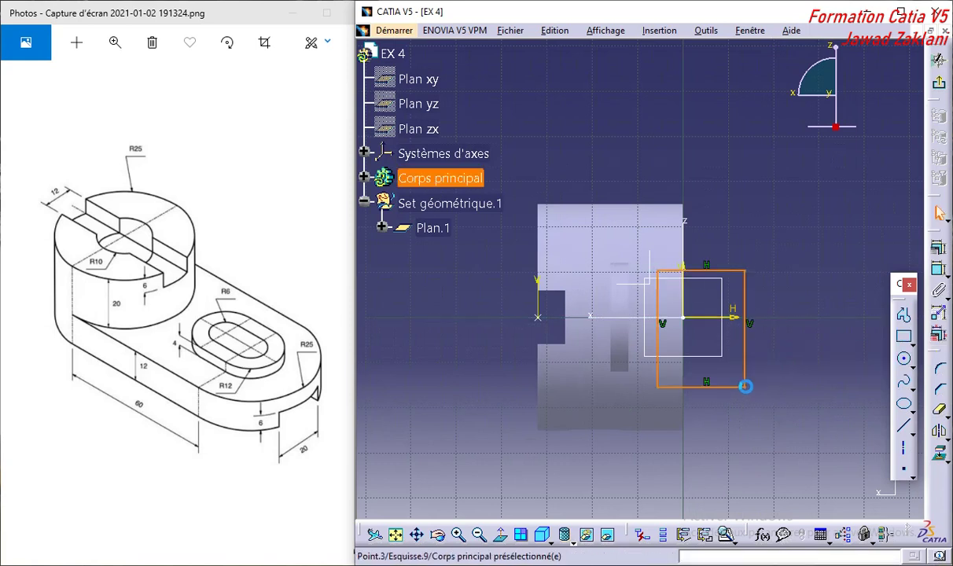
Step: Constrain the rectangle's outer vertical side to be coincident with the plate's underside edge
{"action": "left_click", "coordinate": [938, 271]}
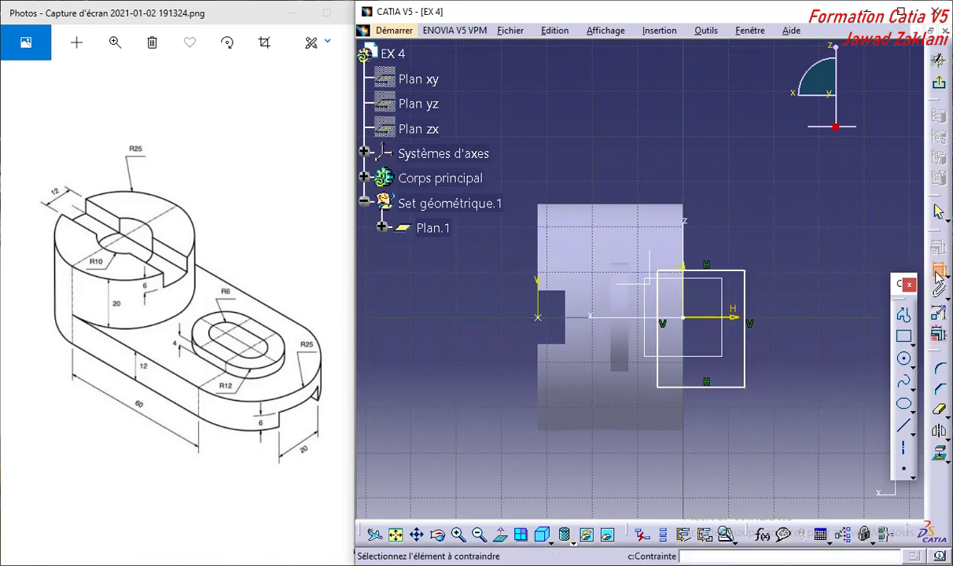
{"action": "left_click", "coordinate": [745, 339]}
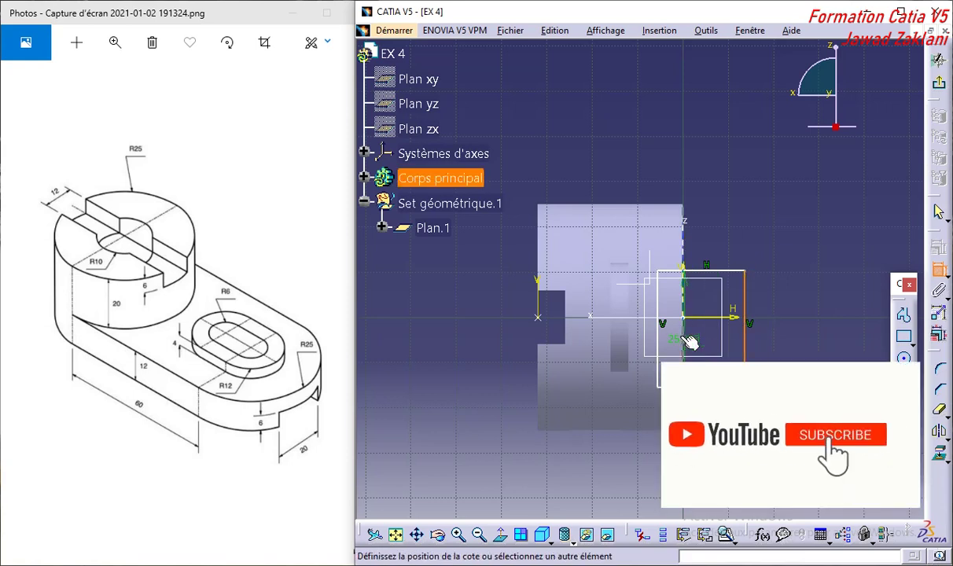
{"action": "left_click", "coordinate": [683, 337]}
{"action": "right_click", "coordinate": [785, 344]}
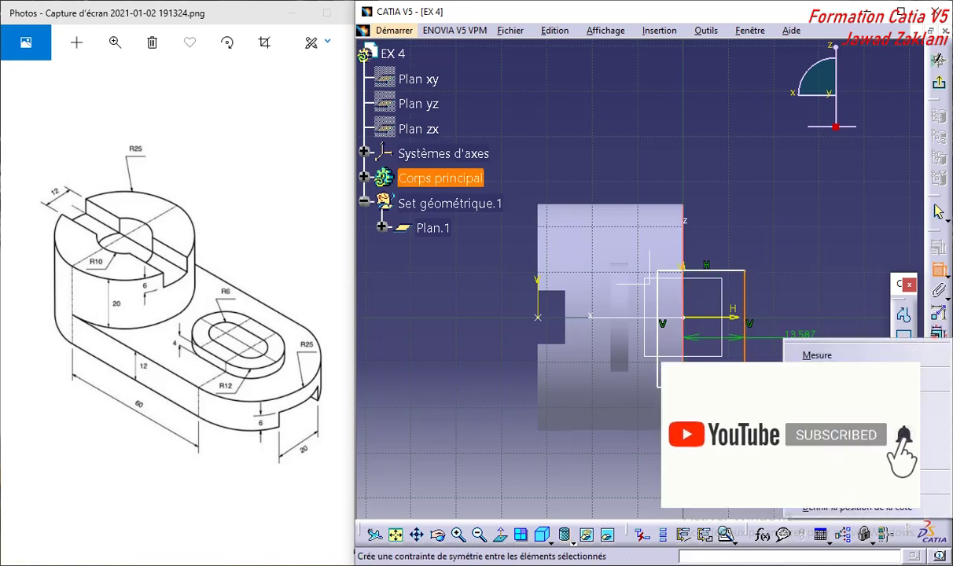
{"action": "left_click", "coordinate": [865, 453]}
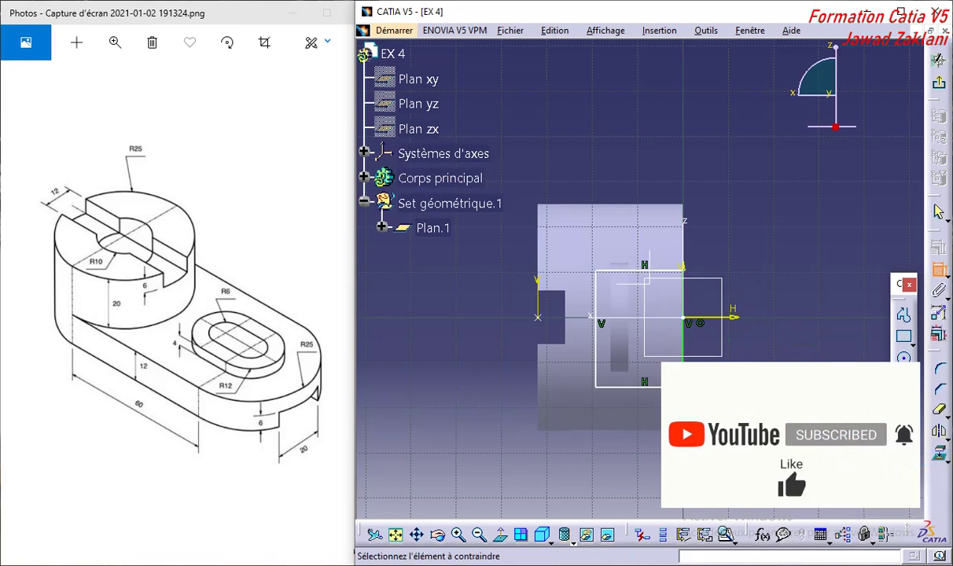
Step: Make the rectangle's two horizontal sides symmetric about the sketch's horizontal axis
{"action": "left_click", "coordinate": [634, 387]}
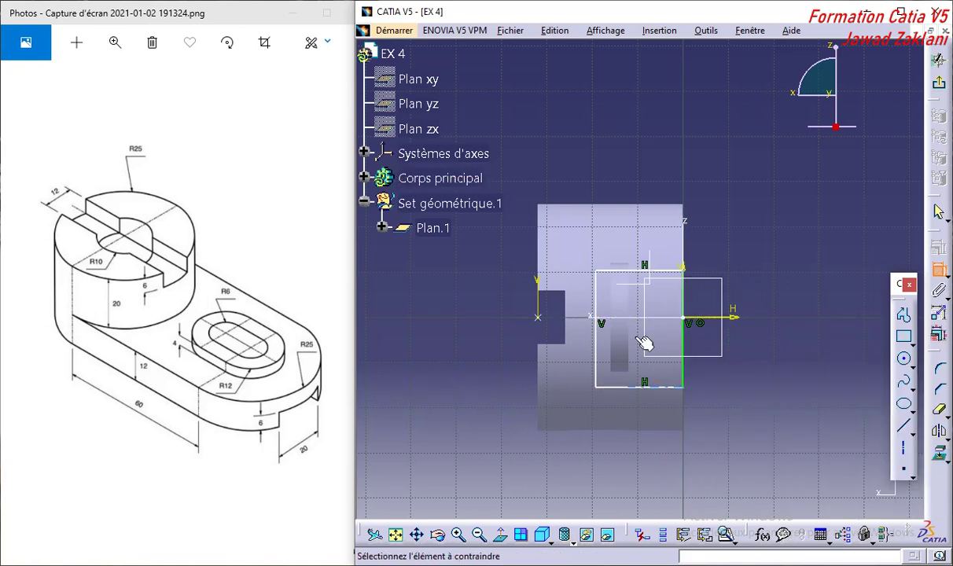
{"action": "left_click", "coordinate": [643, 270]}
{"action": "right_click", "coordinate": [768, 240]}
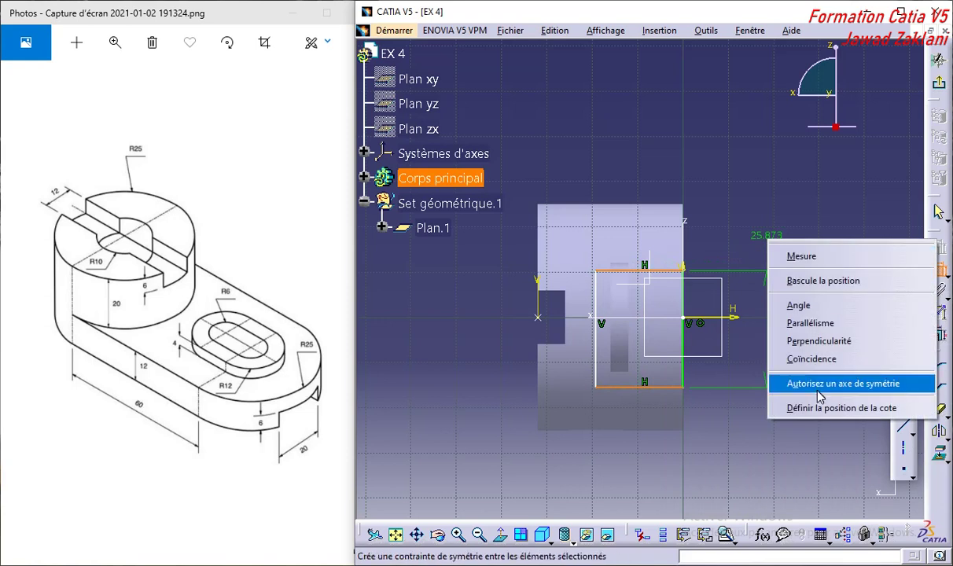
{"action": "left_click", "coordinate": [816, 385]}
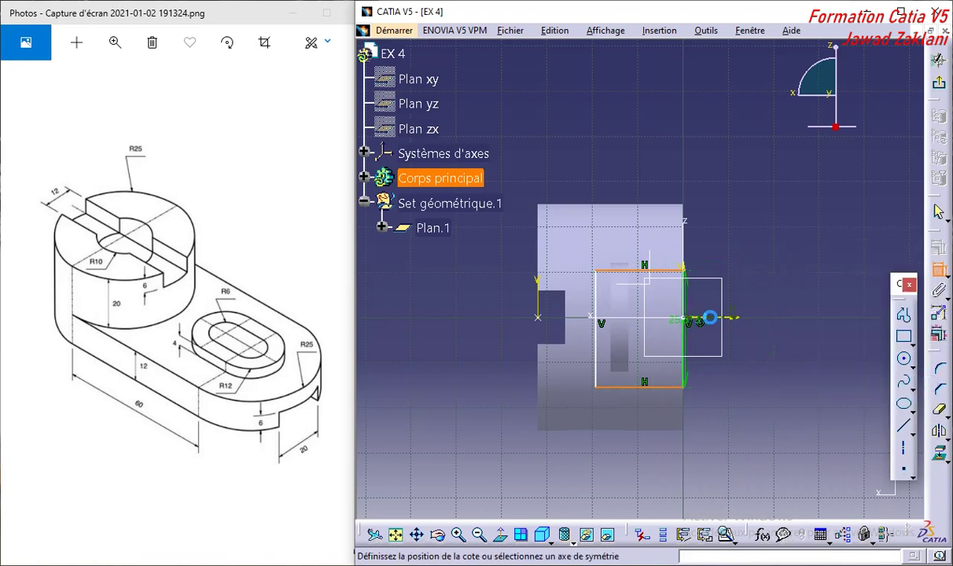
{"action": "left_click", "coordinate": [719, 318]}
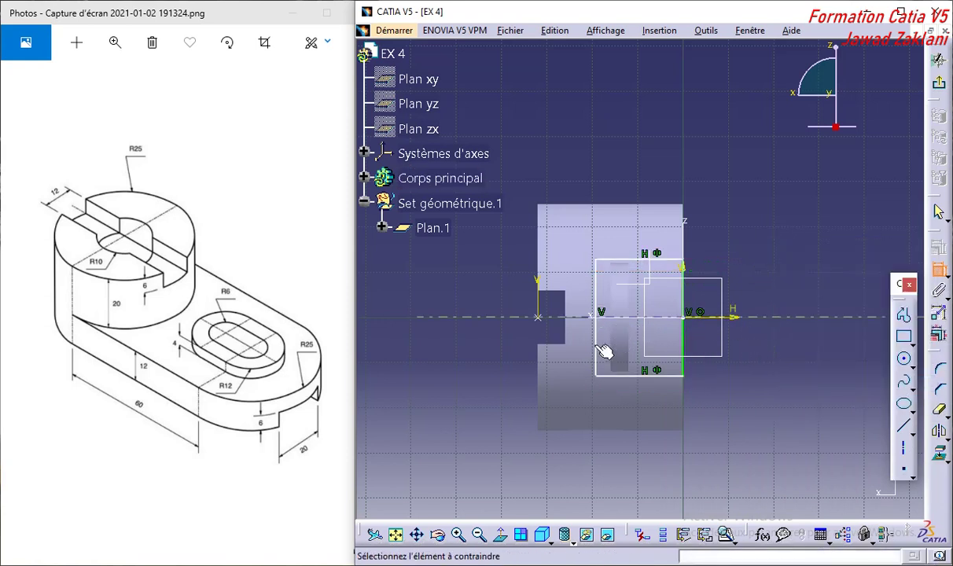
Step: Dimension the rectangle's horizontal side and set it to 6 mm
{"action": "left_click", "coordinate": [614, 376]}
{"action": "left_click", "coordinate": [648, 461]}
{"action": "double_click", "coordinate": [643, 456]}
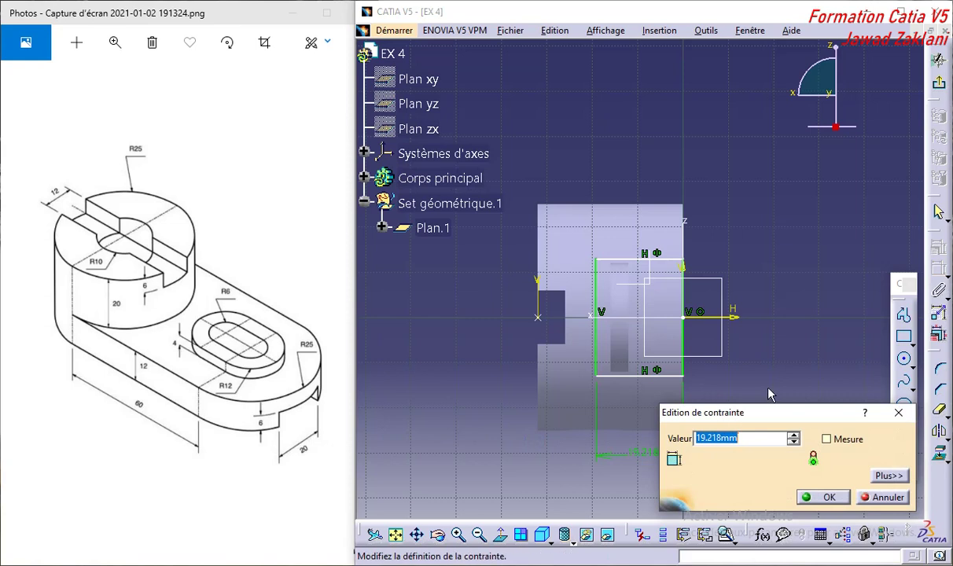
{"action": "type", "text": "6mm"}
{"action": "key", "text": "Return"}
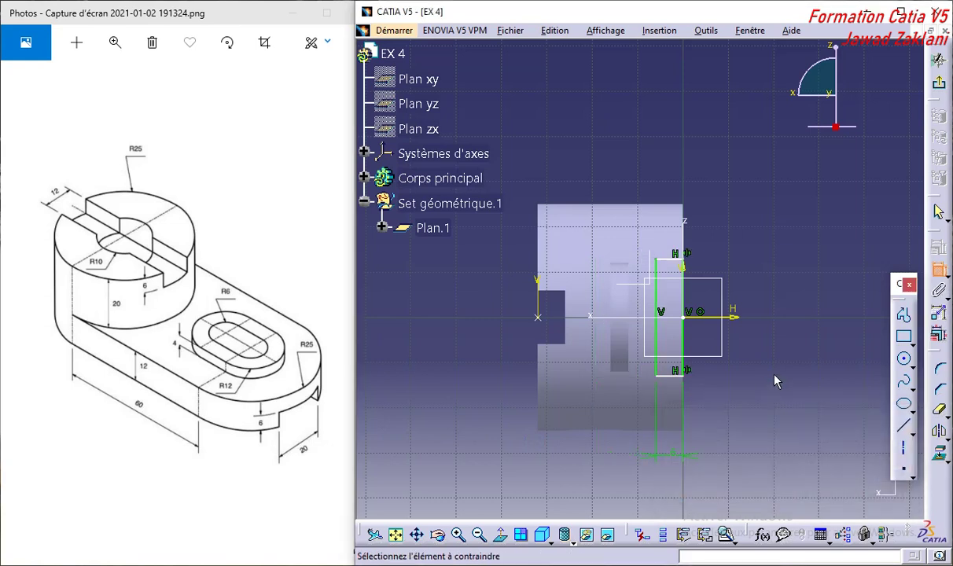
Step: Dimension the rectangle's vertical side and set it to 20 mm
{"action": "left_click", "coordinate": [684, 336]}
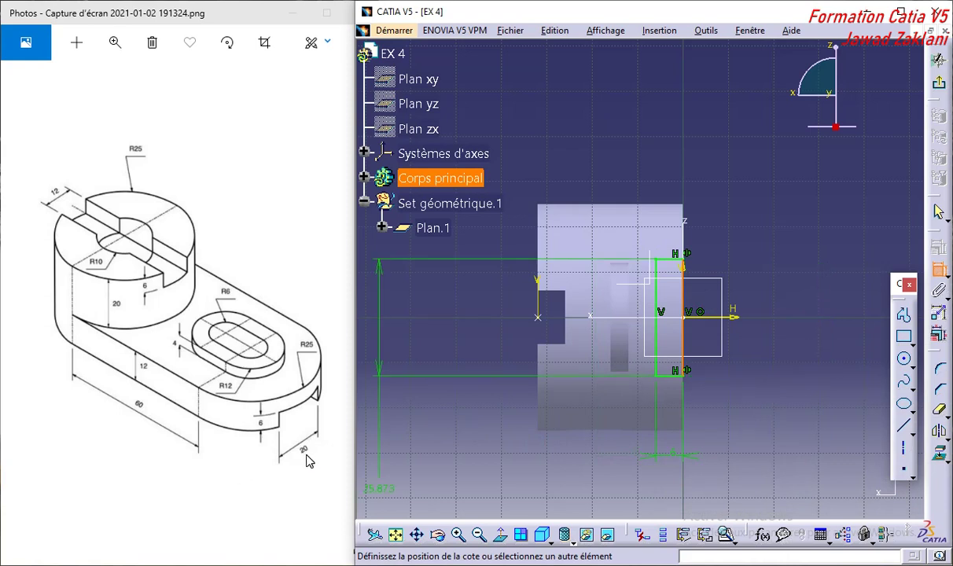
{"action": "left_click", "coordinate": [774, 318]}
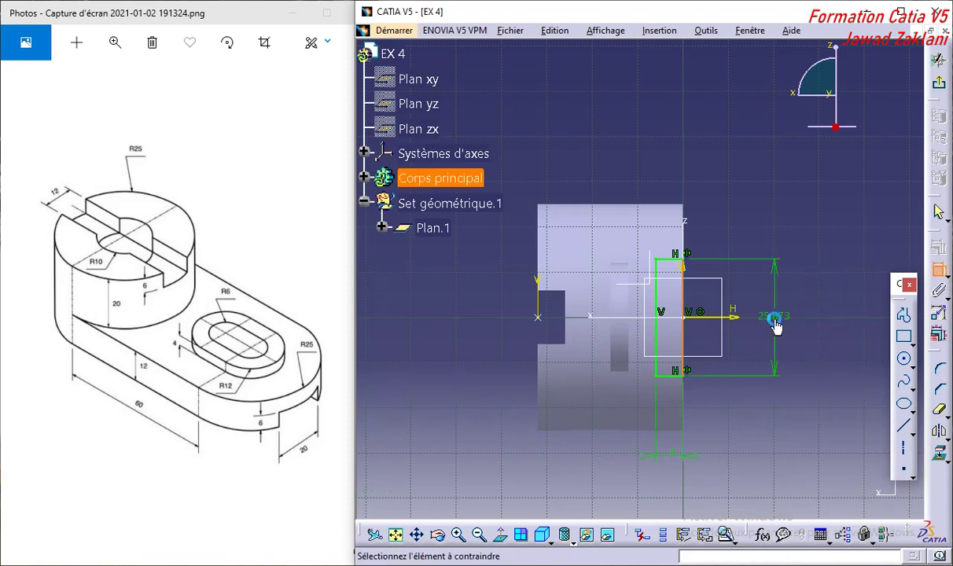
{"action": "double_click", "coordinate": [776, 317]}
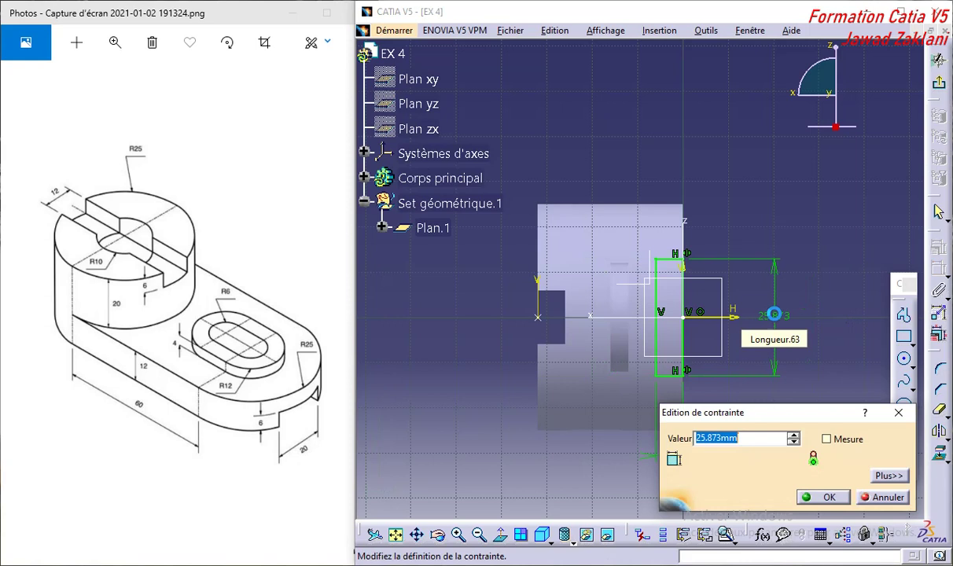
{"action": "type", "text": "20"}
{"action": "key", "text": "Return"}
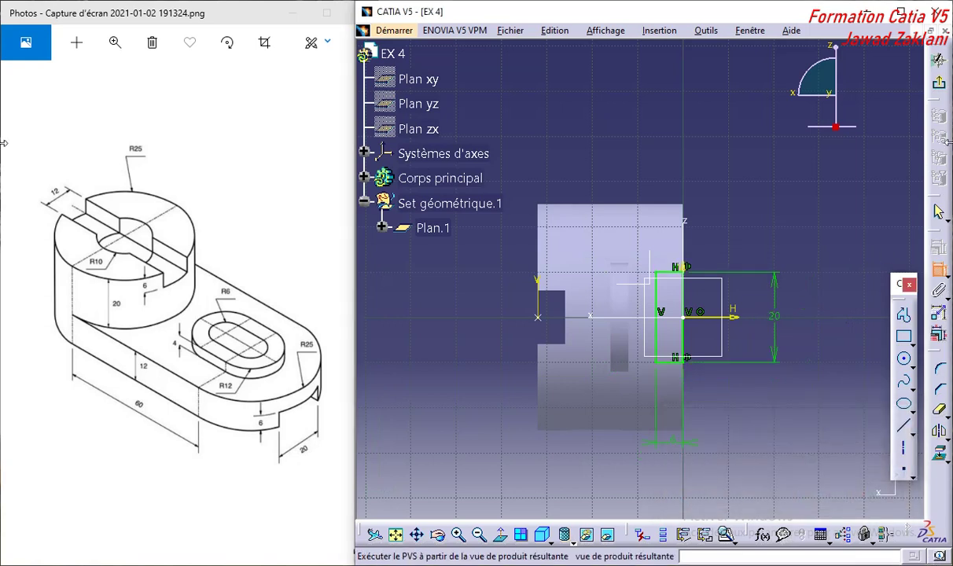
Step: Exit the sketch and cut the rectangle through the plate's underside as a pocket up to the last face
{"action": "left_click", "coordinate": [938, 60]}
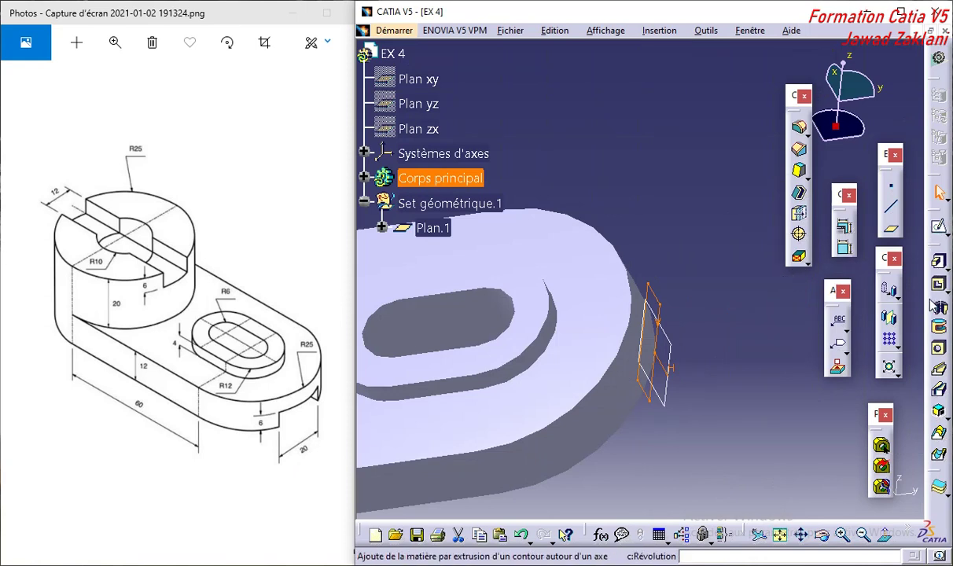
{"action": "left_click", "coordinate": [939, 287]}
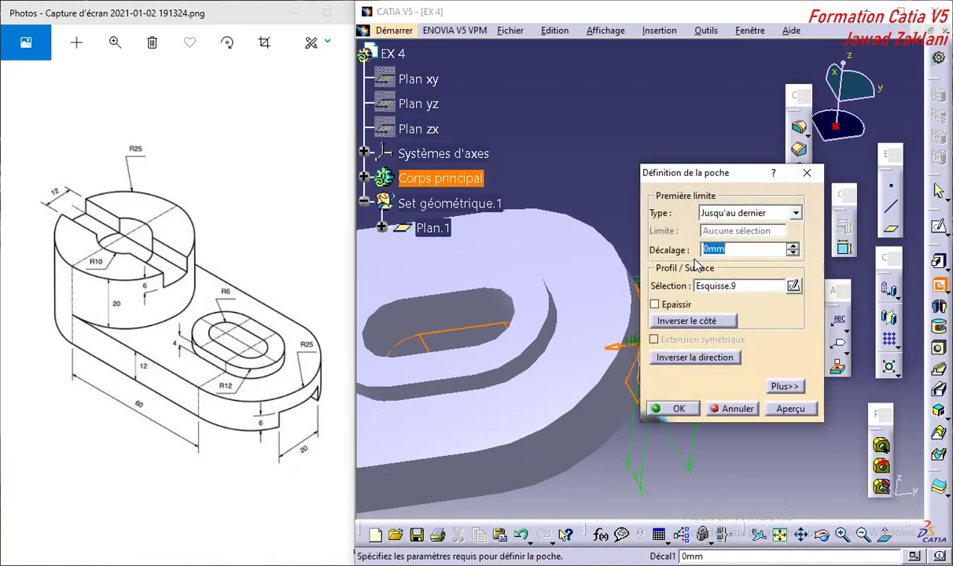
{"action": "left_click", "coordinate": [789, 408]}
{"action": "left_click", "coordinate": [670, 409]}
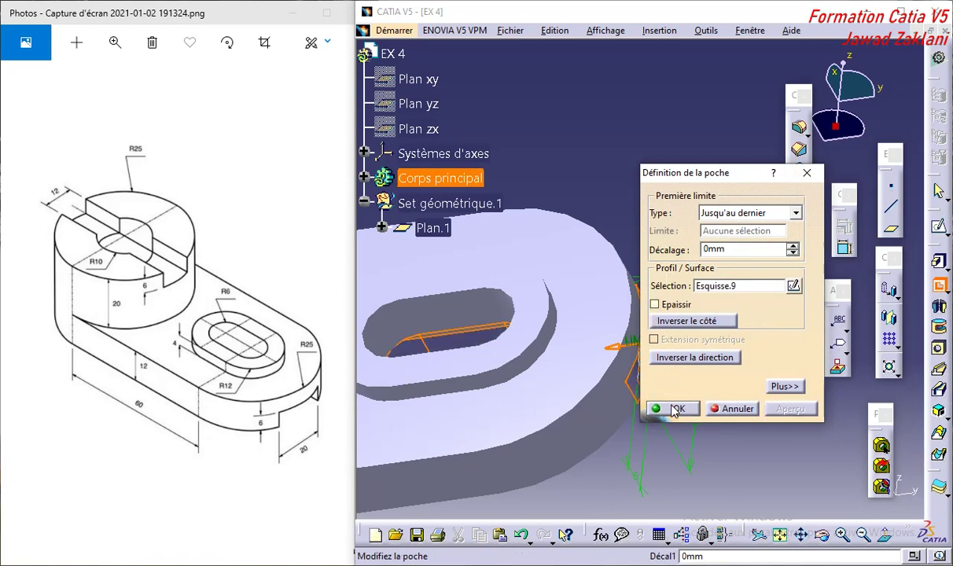
{"action": "middle_click_drag", "start_coordinate": [683, 223], "coordinate": [602, 253]}
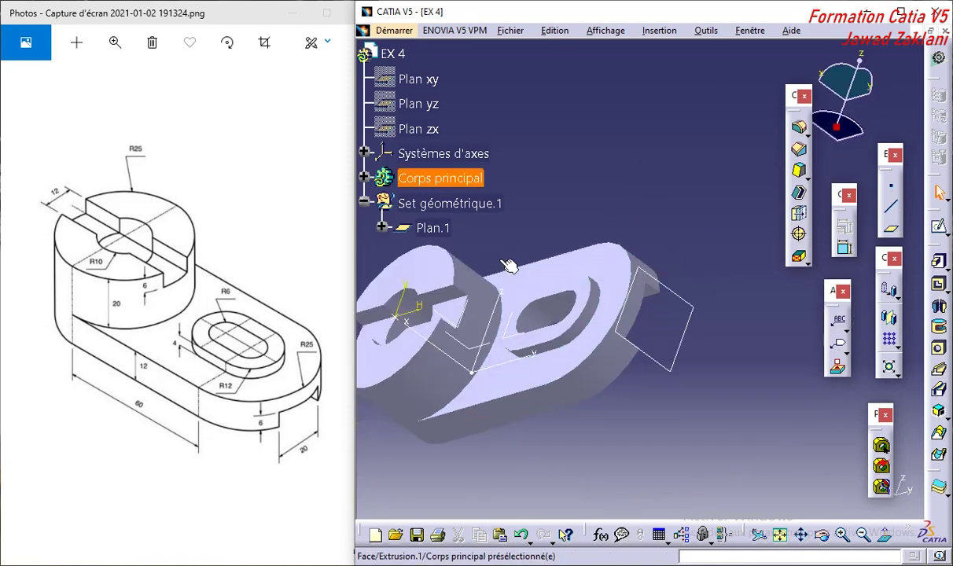
{"action": "middle_click_drag", "start_coordinate": [755, 220], "coordinate": [566, 256]}
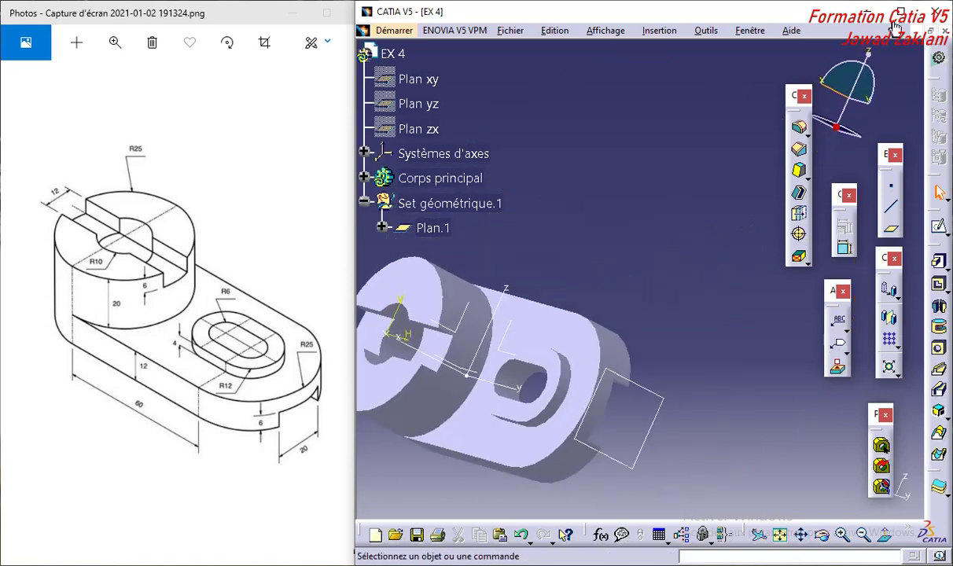
Step: Maximize the CATIA window and hide the offset plane, the absolute axis system and the leftover sketch on the boss
{"action": "left_click", "coordinate": [900, 13]}
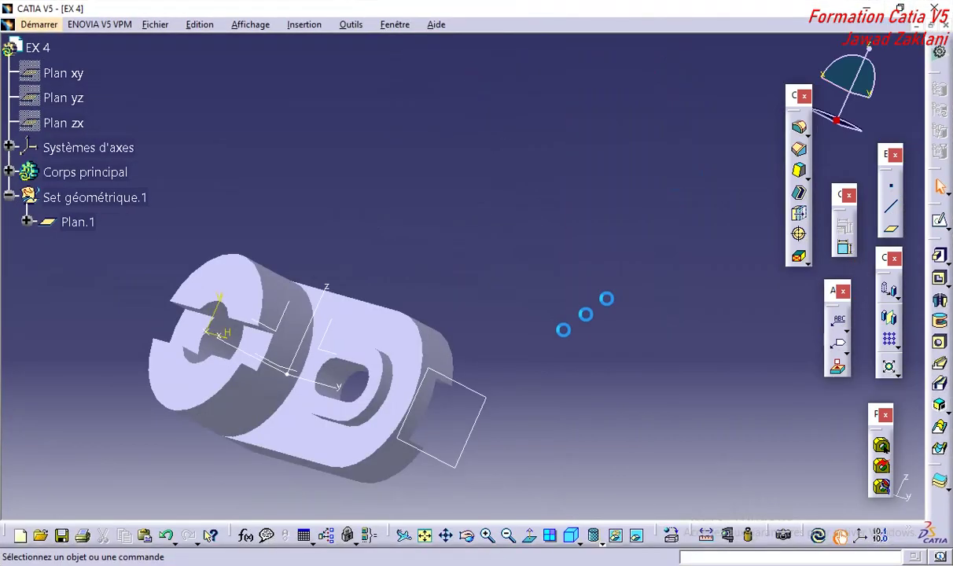
{"action": "right_click", "coordinate": [479, 405]}
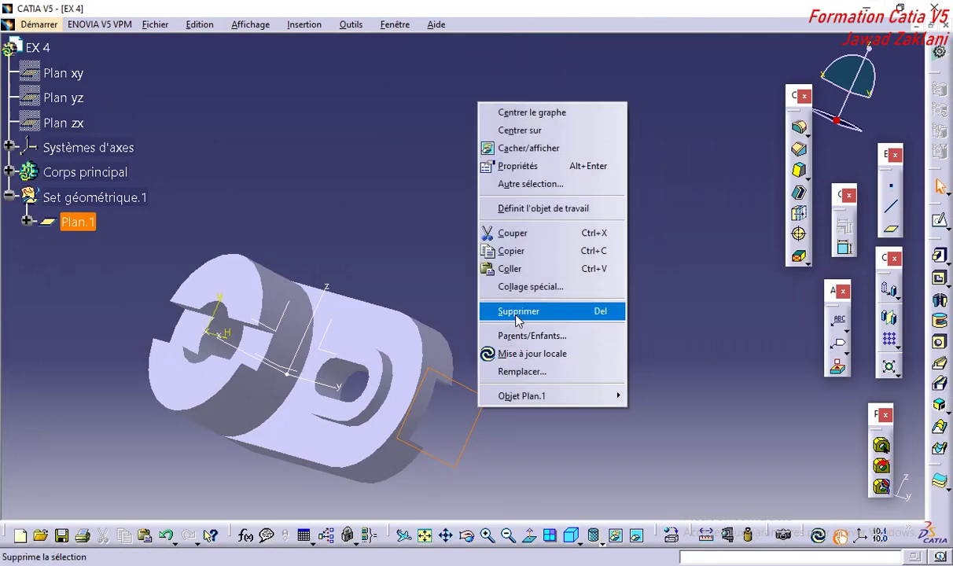
{"action": "left_click", "coordinate": [521, 149]}
{"action": "right_click", "coordinate": [311, 321]}
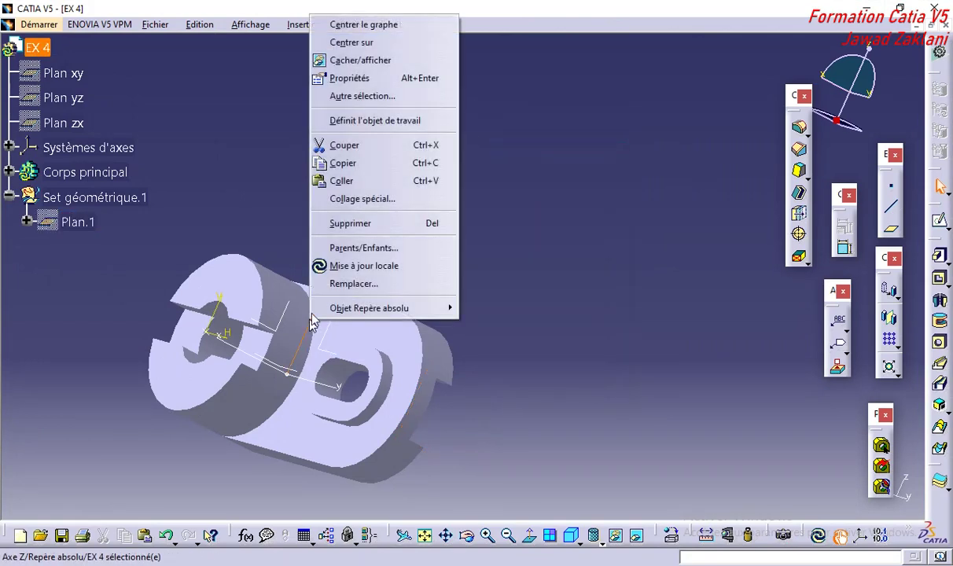
{"action": "left_click", "coordinate": [338, 61]}
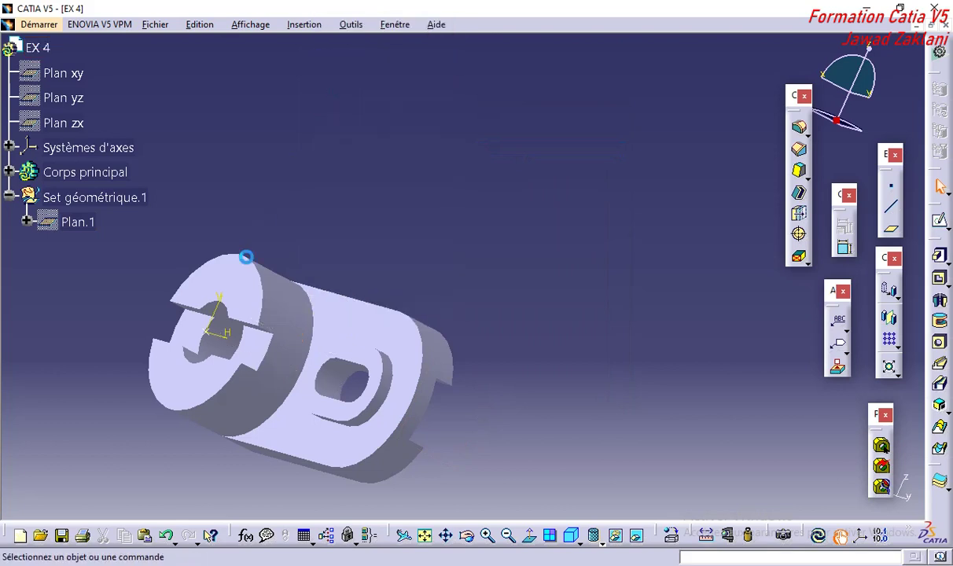
{"action": "right_click", "coordinate": [191, 308]}
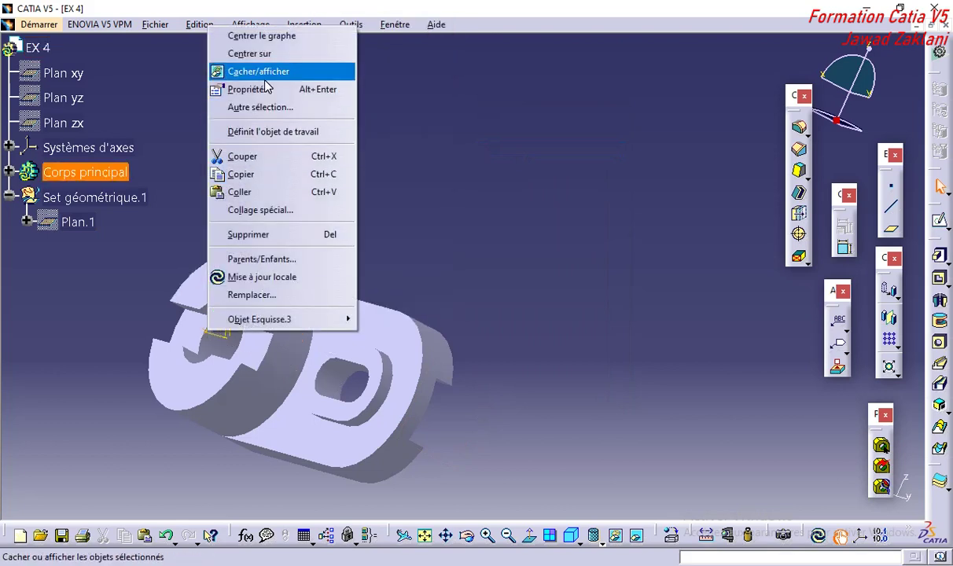
{"action": "left_click", "coordinate": [265, 74]}
Step: Set the fill colour of the boss's bore face to red
{"action": "middle_click_drag", "start_coordinate": [511, 209], "coordinate": [627, 188]}
{"action": "left_click", "coordinate": [377, 307]}
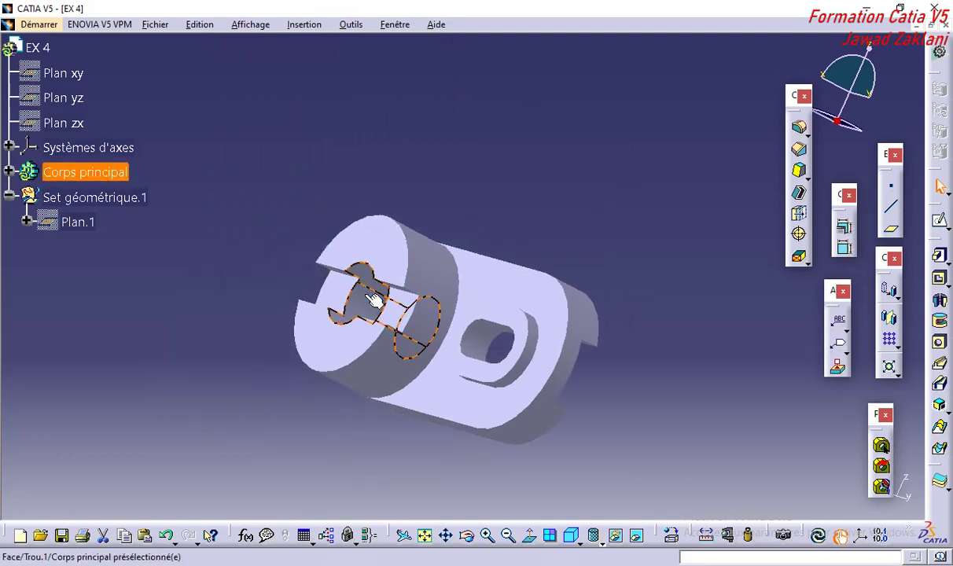
{"action": "right_click", "coordinate": [368, 293]}
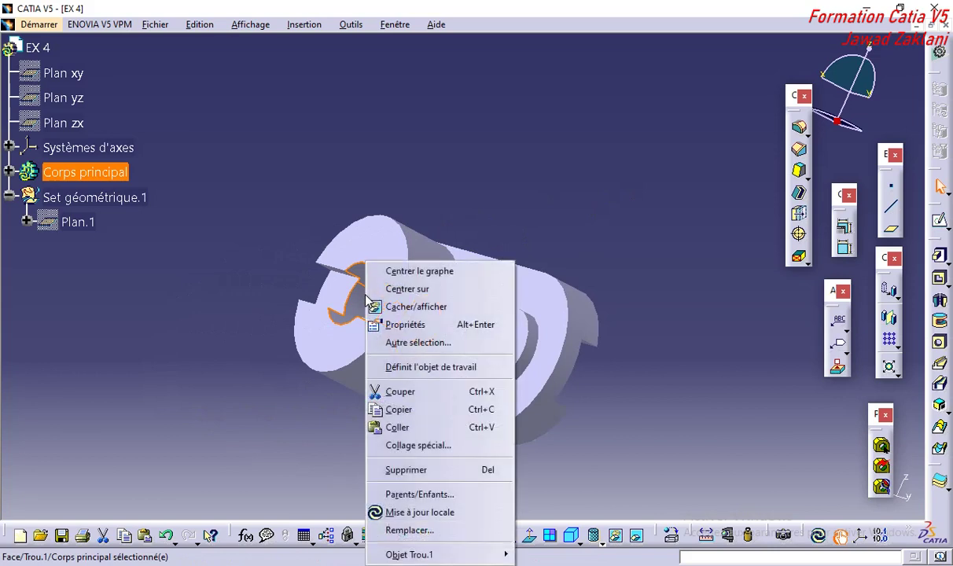
{"action": "left_click", "coordinate": [405, 325]}
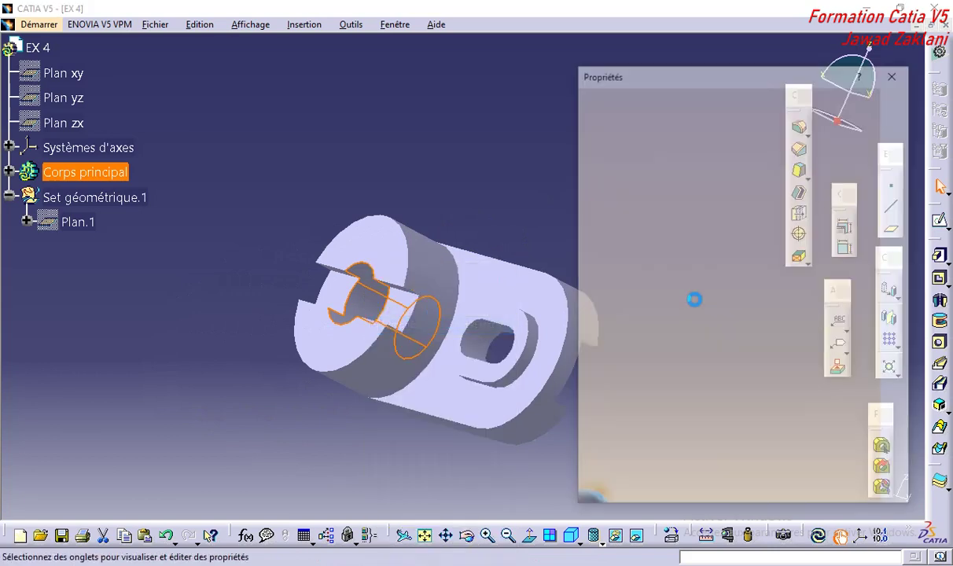
{"action": "left_click", "coordinate": [675, 167]}
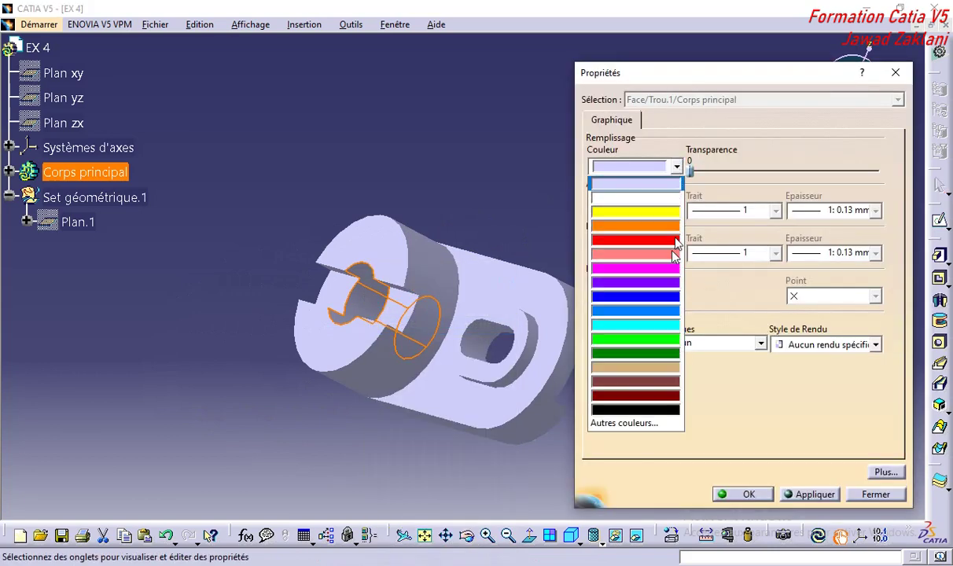
{"action": "left_click", "coordinate": [620, 240]}
{"action": "left_click", "coordinate": [747, 495]}
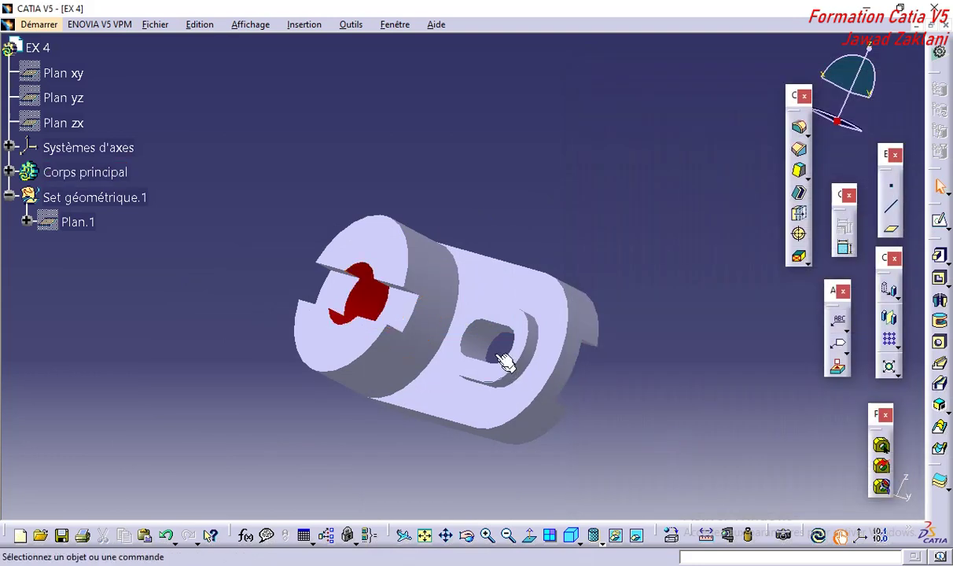
Step: Select the inner wall faces of the plate's through slot together and set their fill colour to red
{"action": "left_click", "coordinate": [489, 344]}
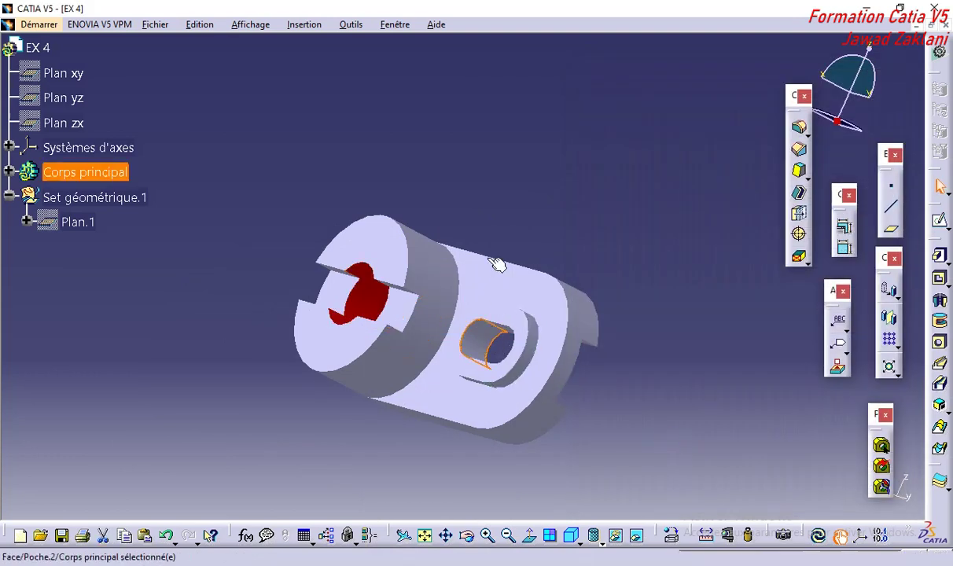
{"action": "middle_click_drag", "start_coordinate": [505, 225], "coordinate": [553, 302]}
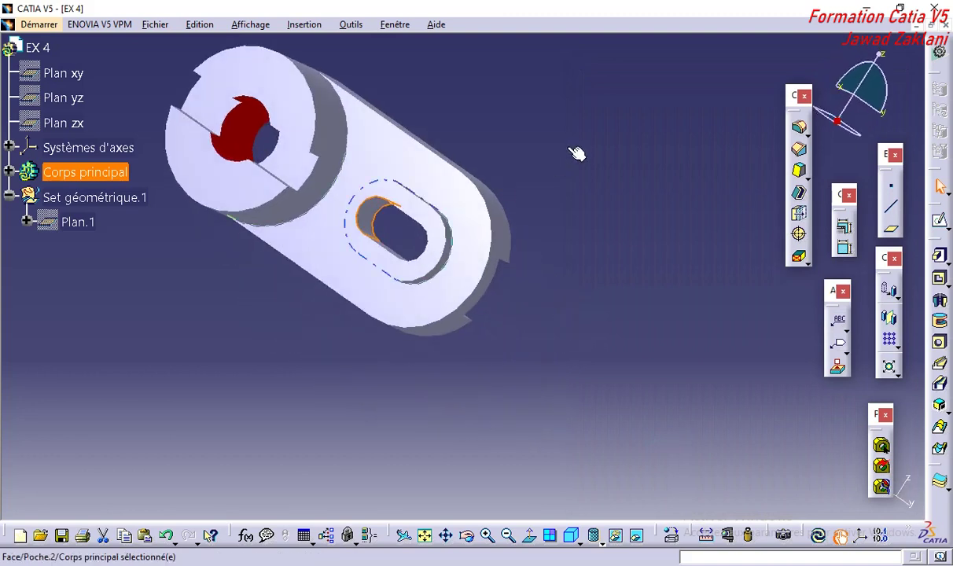
{"action": "middle_click_drag", "start_coordinate": [510, 156], "coordinate": [480, 196]}
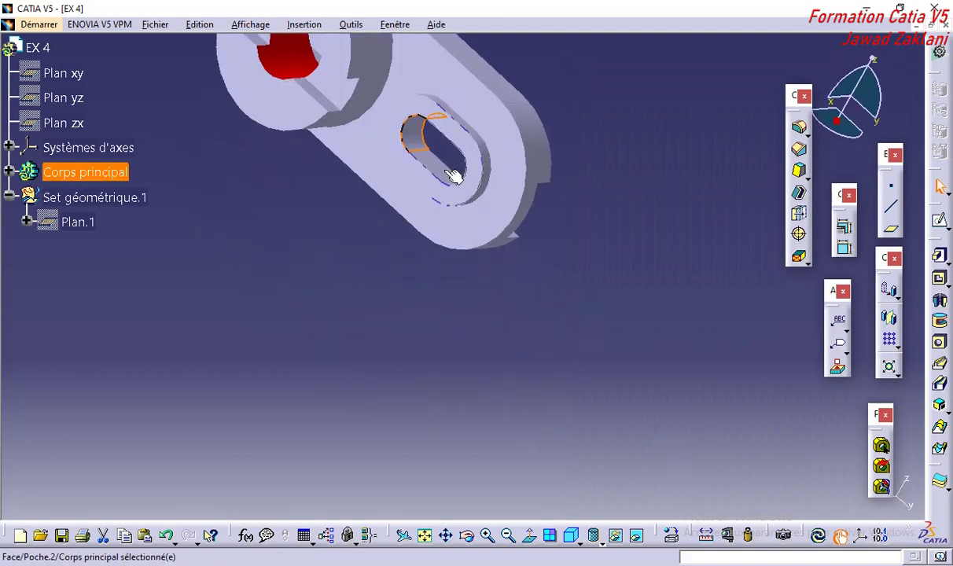
{"action": "left_click", "coordinate": [454, 175], "text": "ctrl"}
{"action": "middle_click_drag", "start_coordinate": [317, 275], "coordinate": [497, 215]}
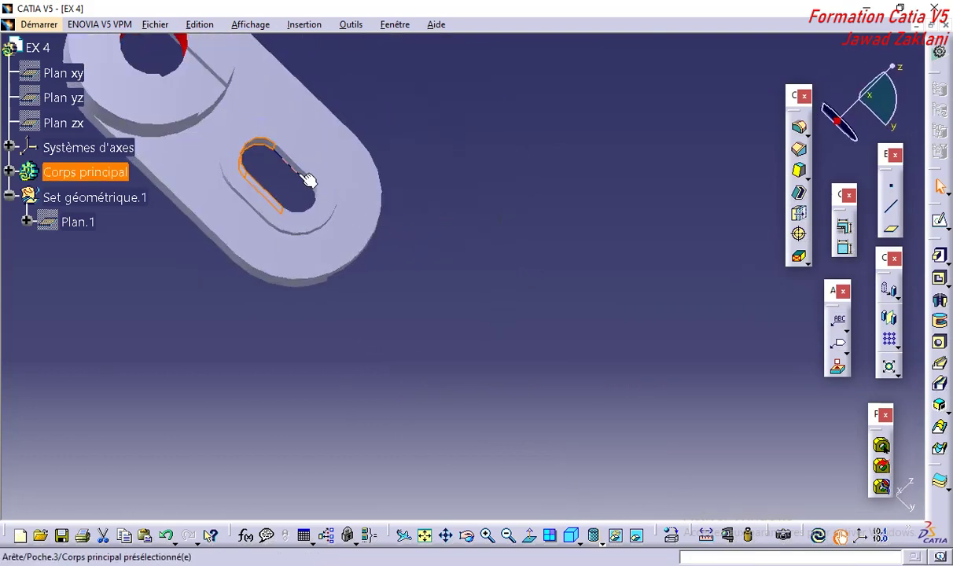
{"action": "middle_click_drag", "start_coordinate": [306, 179], "coordinate": [639, 344]}
{"action": "left_click", "coordinate": [458, 391], "text": "ctrl"}
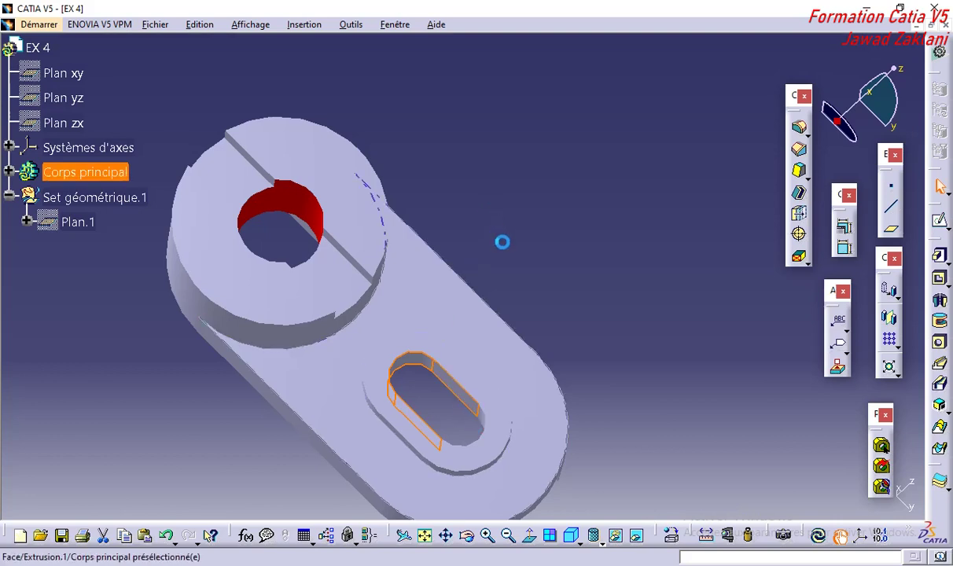
{"action": "middle_click_drag", "start_coordinate": [505, 248], "coordinate": [530, 303]}
{"action": "middle_click_drag", "start_coordinate": [529, 236], "coordinate": [404, 271]}
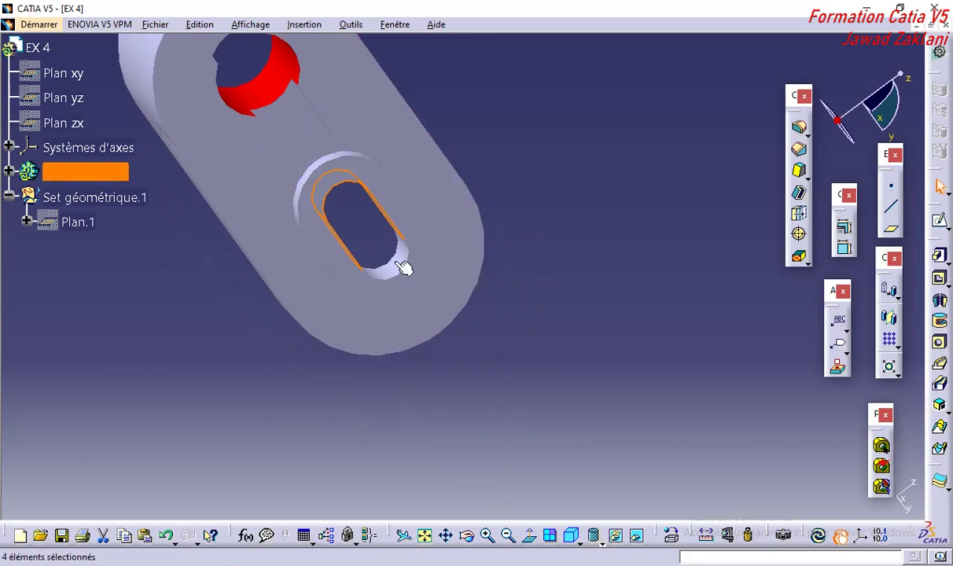
{"action": "right_click", "coordinate": [395, 269]}
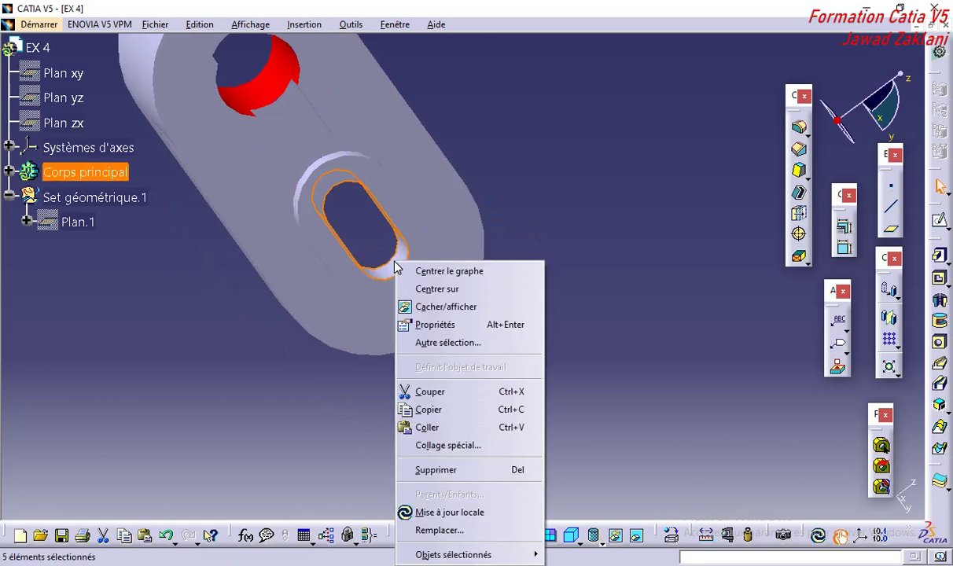
{"action": "left_click", "coordinate": [425, 324]}
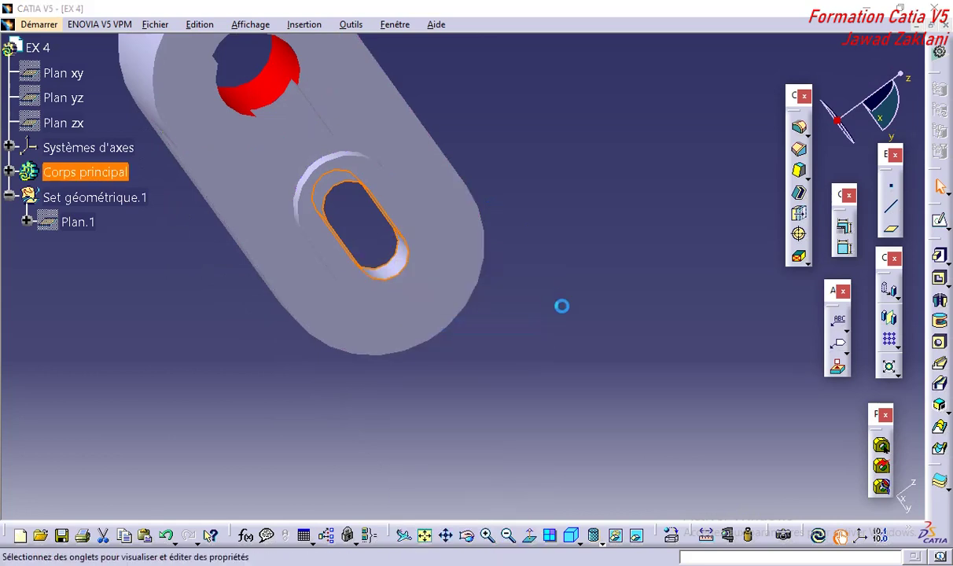
{"action": "left_click", "coordinate": [677, 168]}
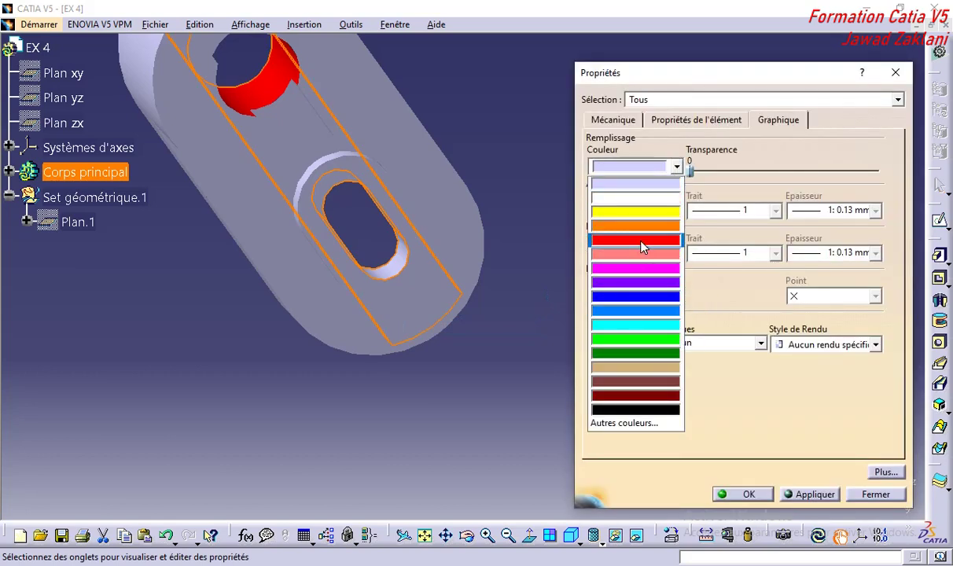
{"action": "left_click", "coordinate": [644, 247]}
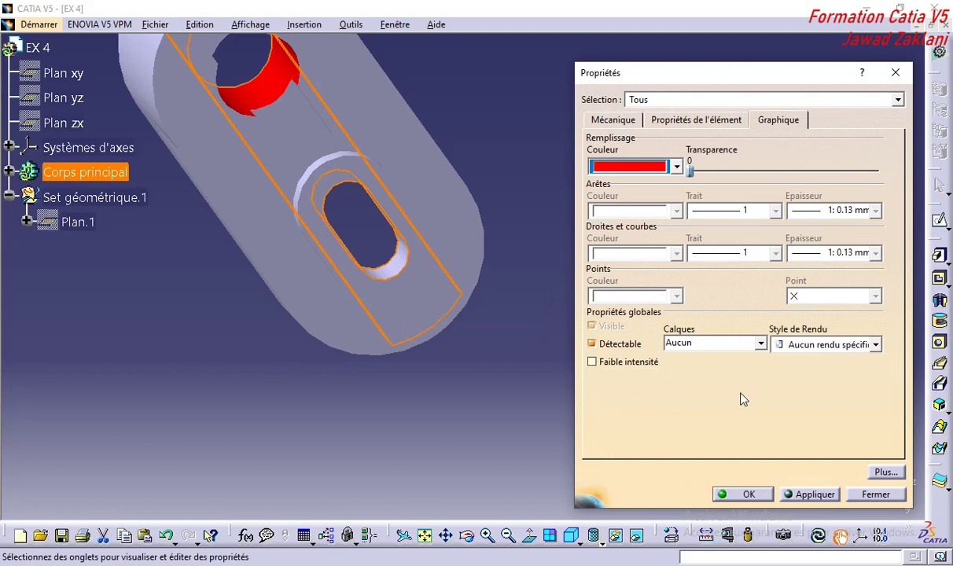
{"action": "left_click", "coordinate": [747, 494]}
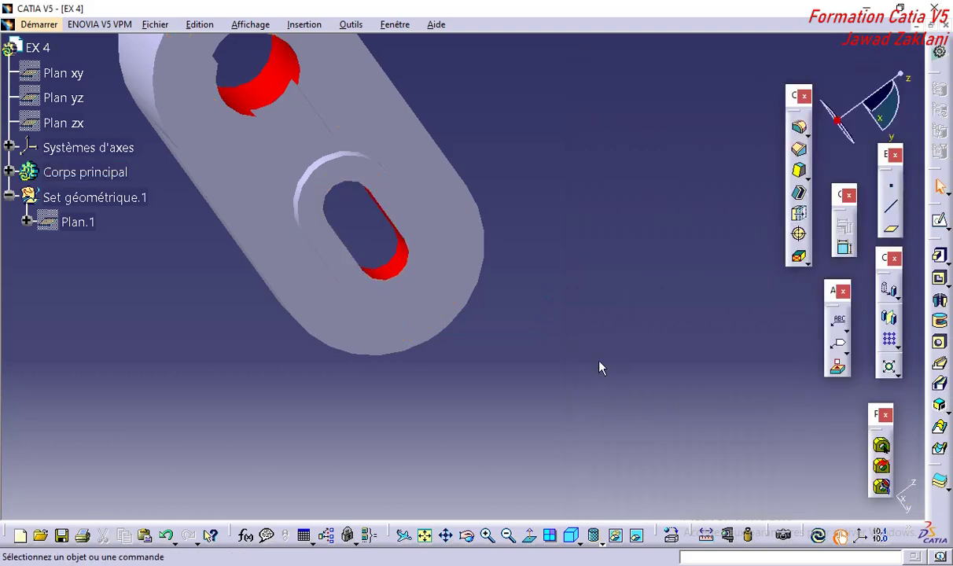
Step: Select both halves of the boss's grooved end face and the raised slot rim's flat face together and set their fill colour to green
{"action": "middle_click_drag", "start_coordinate": [599, 309], "coordinate": [583, 207]}
{"action": "middle_click_drag", "start_coordinate": [650, 193], "coordinate": [691, 271]}
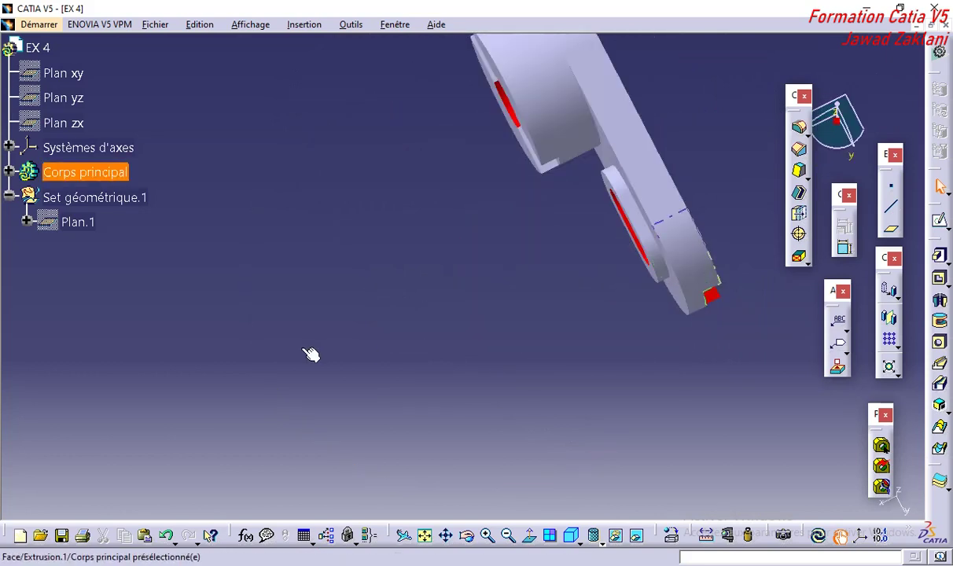
{"action": "middle_click_drag", "start_coordinate": [309, 356], "coordinate": [166, 404]}
{"action": "middle_click_drag", "start_coordinate": [266, 362], "coordinate": [564, 227]}
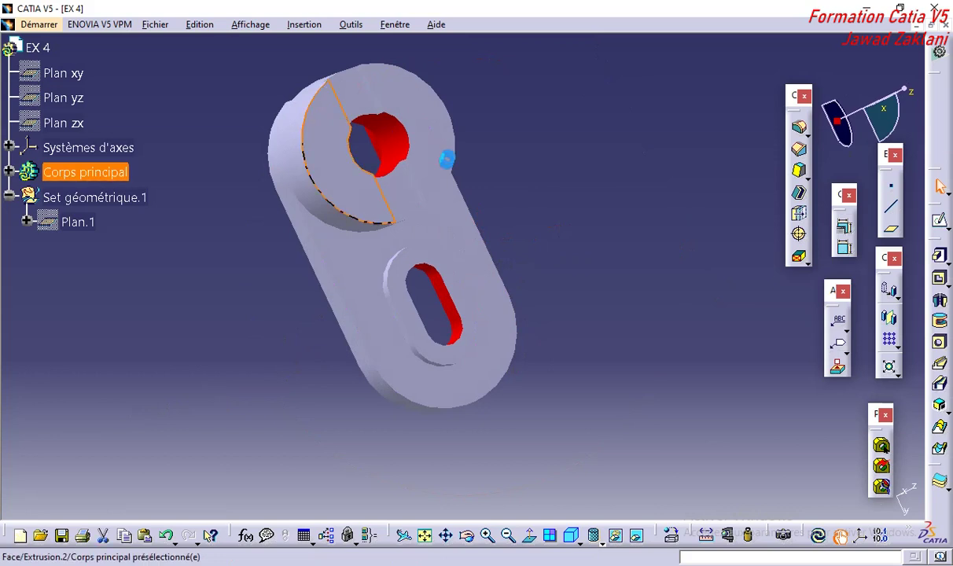
{"action": "left_click", "coordinate": [451, 152]}
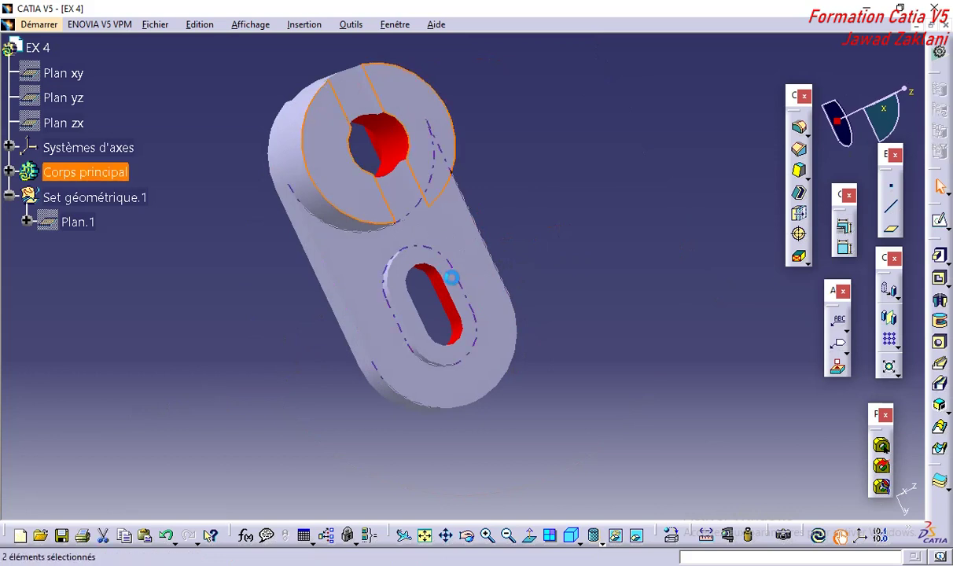
{"action": "left_click", "coordinate": [457, 279], "text": "ctrl"}
{"action": "right_click", "coordinate": [455, 283]}
{"action": "left_click", "coordinate": [493, 327]}
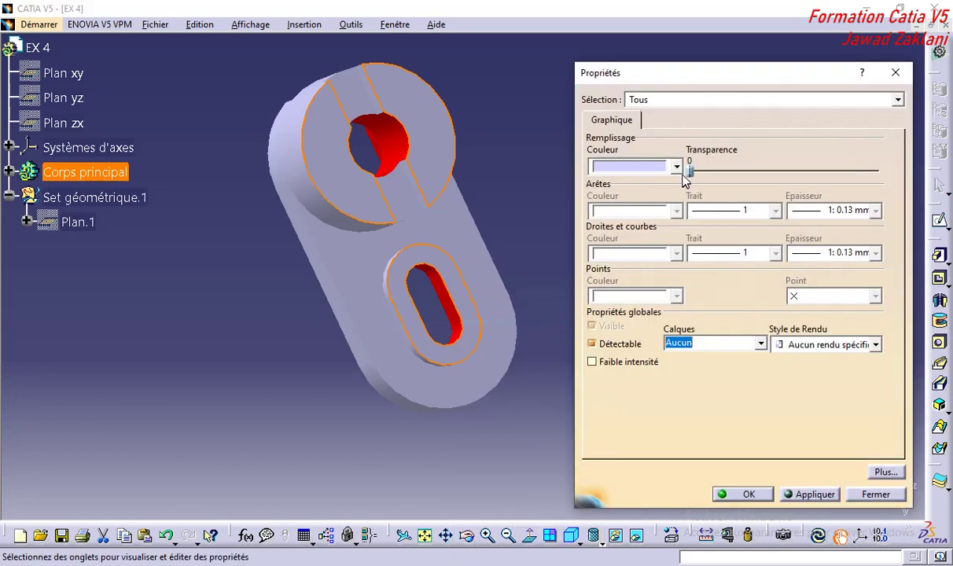
{"action": "left_click", "coordinate": [676, 167]}
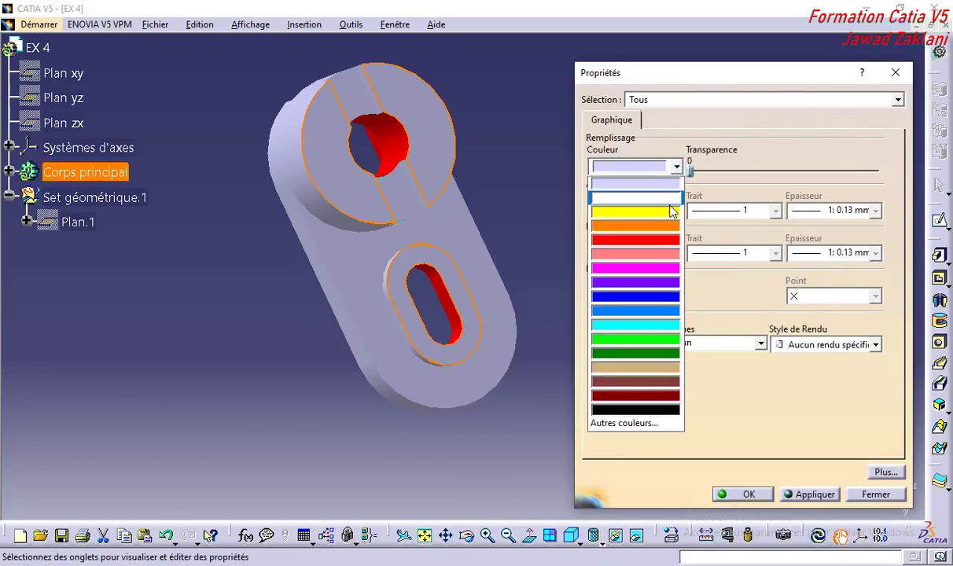
{"action": "left_click", "coordinate": [636, 344]}
{"action": "left_click", "coordinate": [741, 494]}
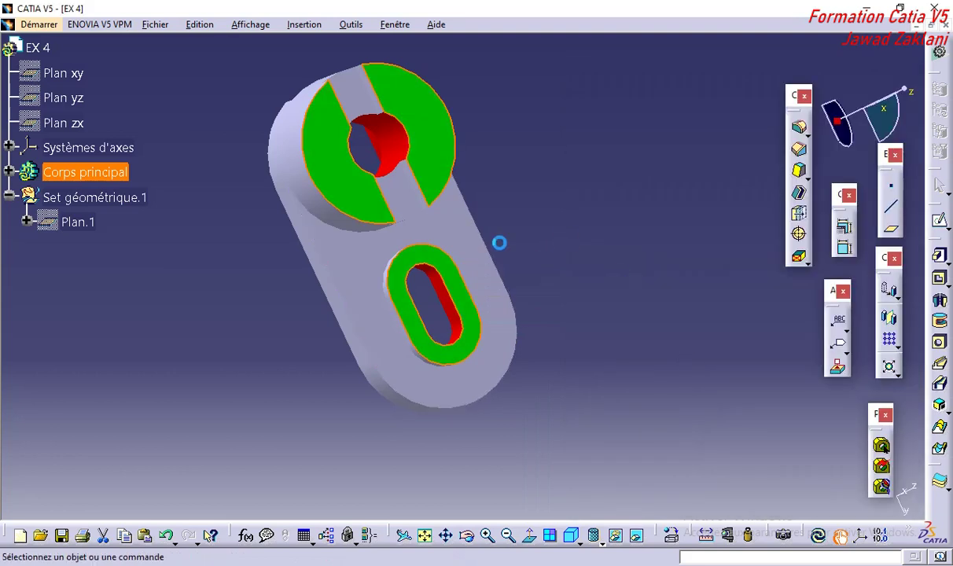
Step: Select the floor and side wall faces of the groove across the boss's end together and set their fill colour to yellow
{"action": "left_click", "coordinate": [398, 185]}
{"action": "left_click", "coordinate": [356, 109], "text": "ctrl"}
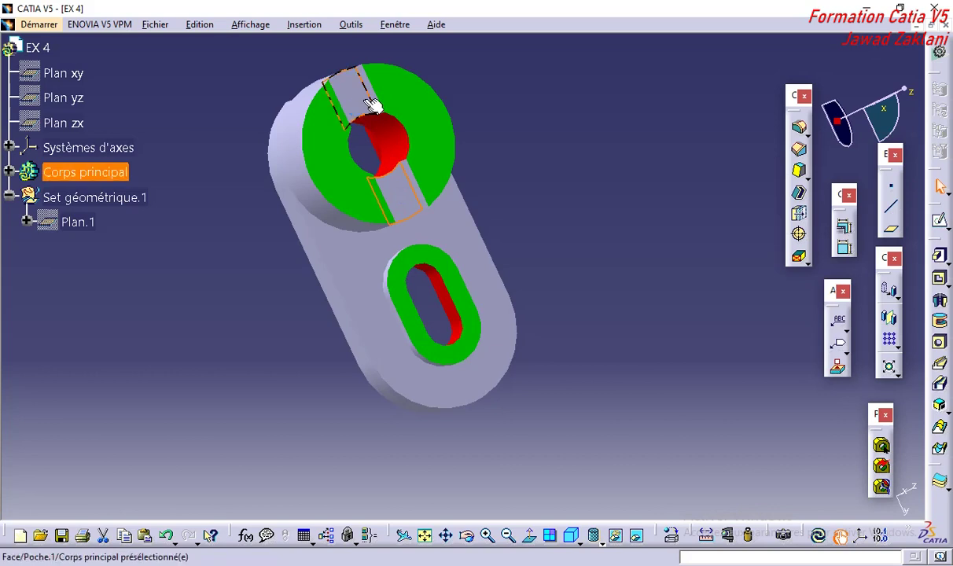
{"action": "middle_click_drag", "start_coordinate": [292, 400], "coordinate": [235, 304], "text": "ctrl"}
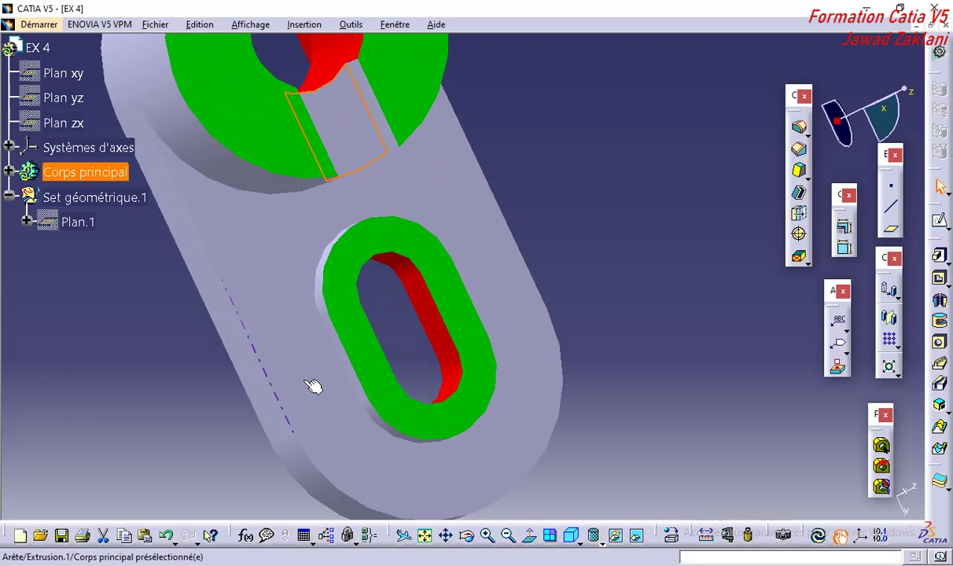
{"action": "middle_click_drag", "start_coordinate": [298, 386], "coordinate": [387, 467]}
{"action": "left_click", "coordinate": [506, 98], "text": "ctrl"}
{"action": "left_click", "coordinate": [597, 276], "text": "ctrl"}
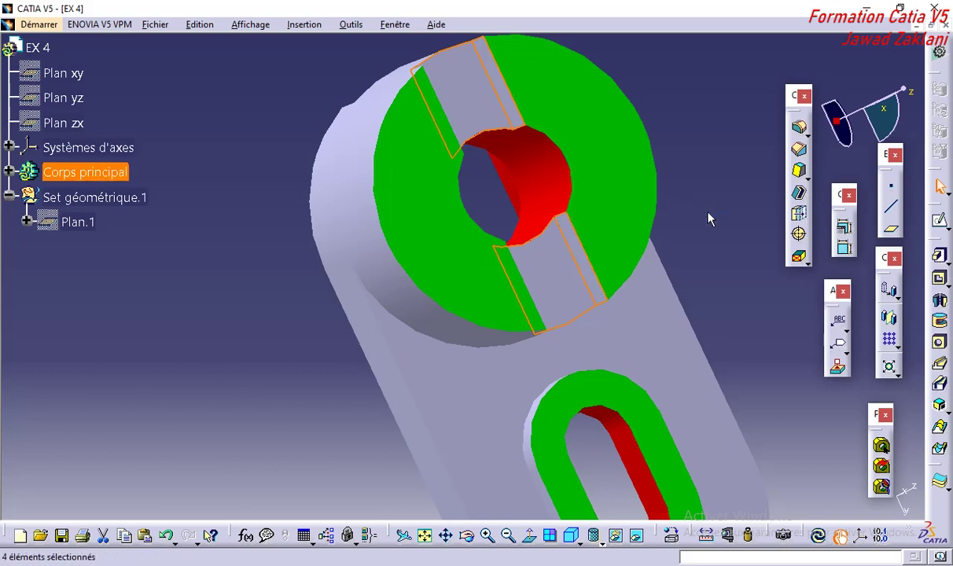
{"action": "middle_click_drag", "start_coordinate": [708, 221], "coordinate": [372, 326]}
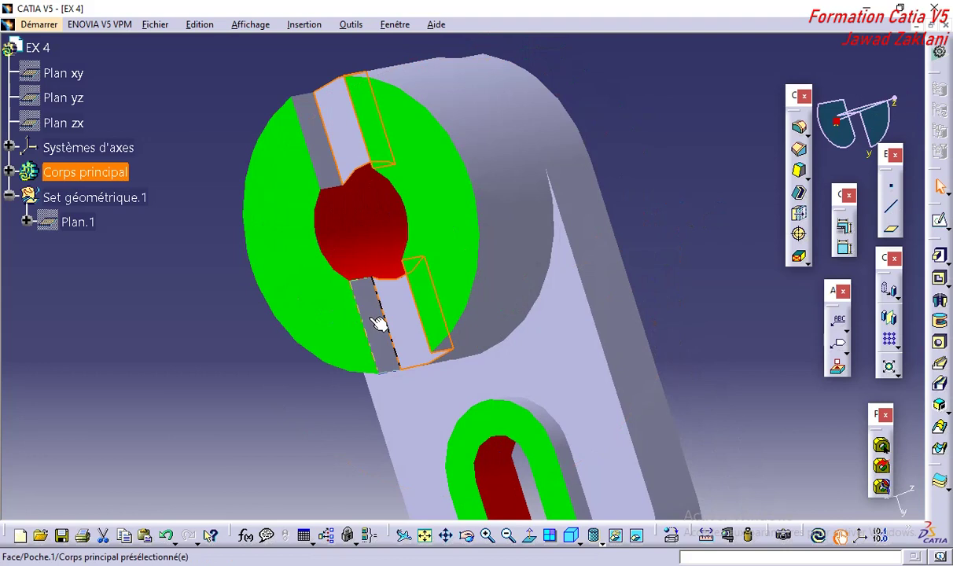
{"action": "left_click", "coordinate": [320, 159]}
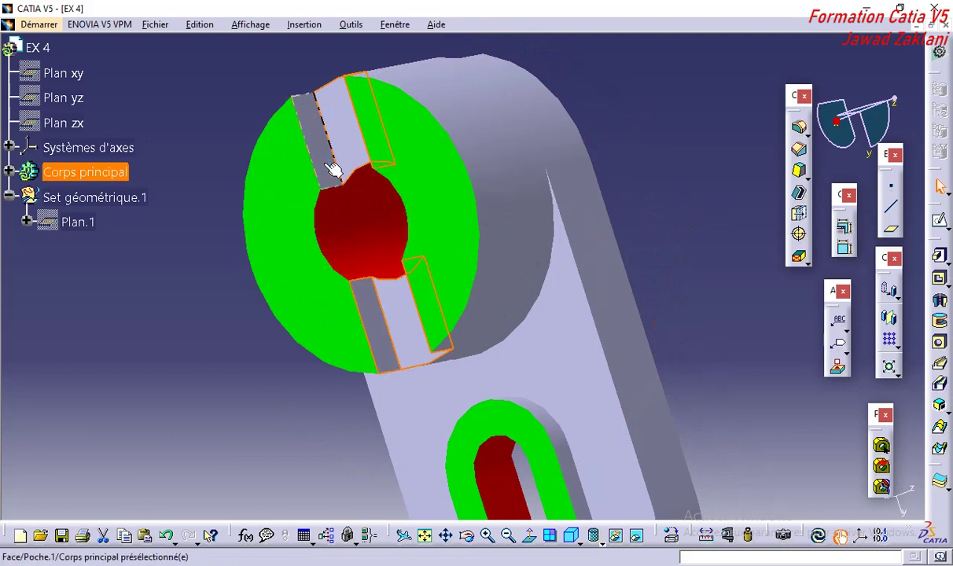
{"action": "right_click", "coordinate": [323, 166]}
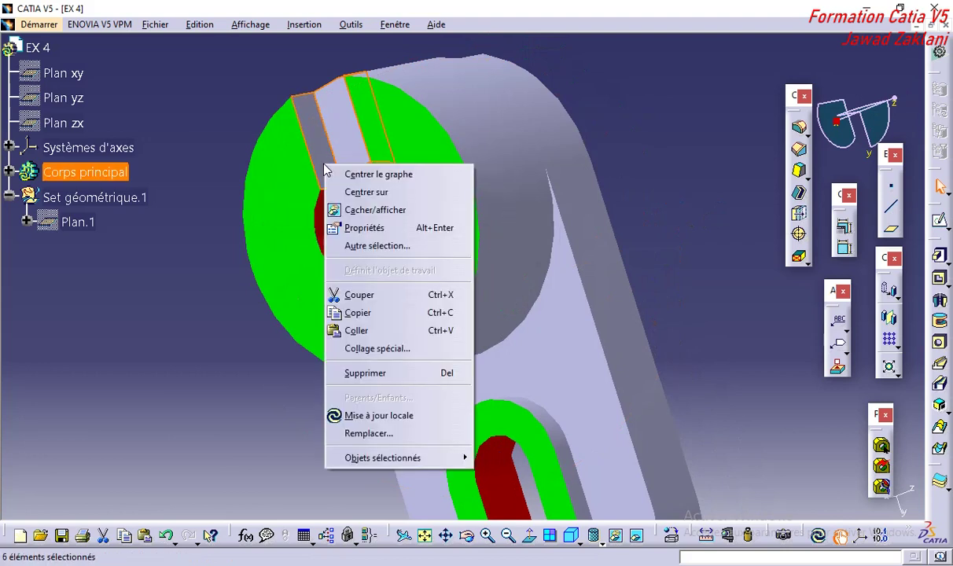
{"action": "left_click", "coordinate": [370, 228]}
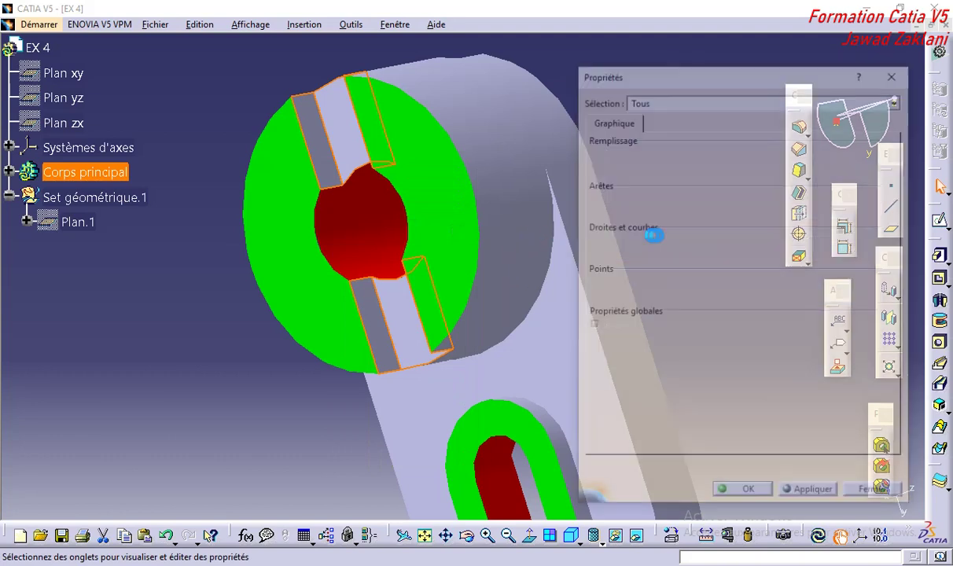
{"action": "left_click", "coordinate": [676, 167]}
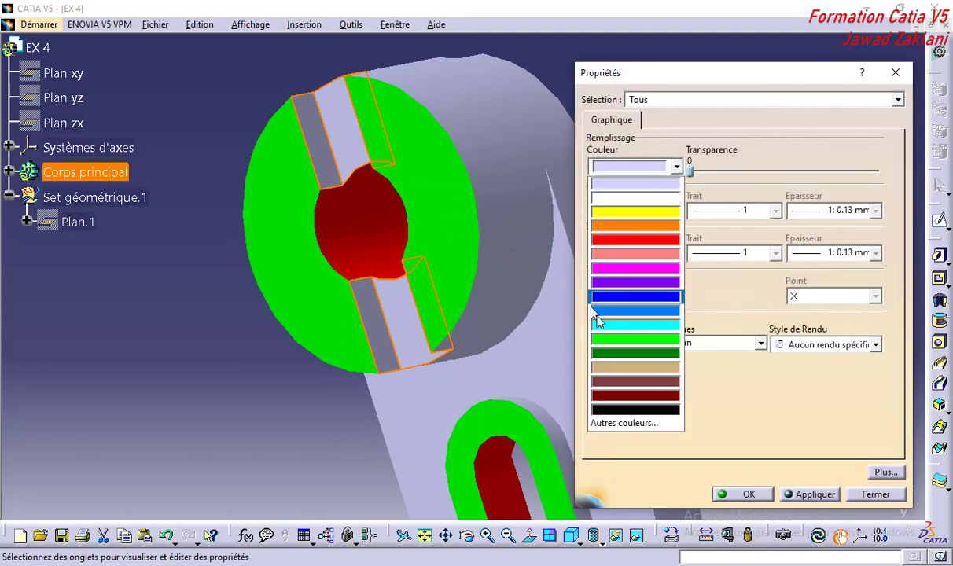
{"action": "left_click", "coordinate": [635, 211]}
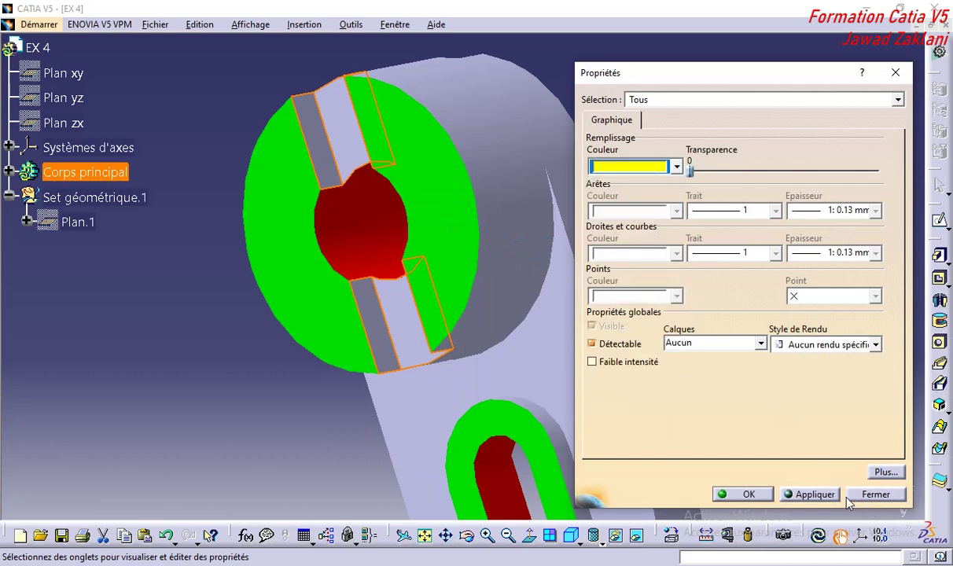
{"action": "left_click", "coordinate": [814, 495]}
{"action": "left_click", "coordinate": [749, 495]}
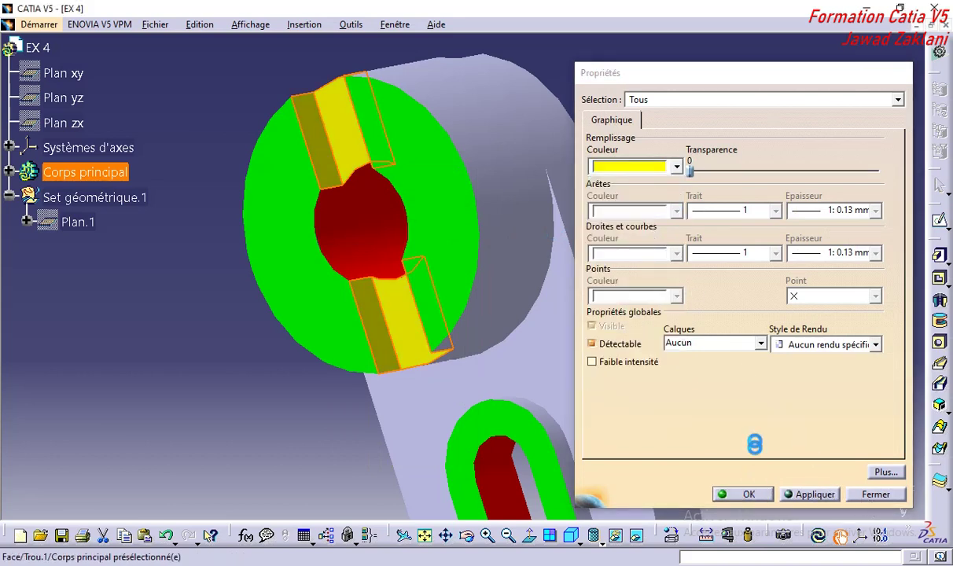
{"action": "left_click", "coordinate": [695, 303]}
Step: Select the four outer side faces of the raised rim around the slot together and set their fill colour to yellow
{"action": "middle_click_drag", "start_coordinate": [719, 339], "coordinate": [675, 268]}
{"action": "middle_click_drag", "start_coordinate": [609, 300], "coordinate": [617, 305]}
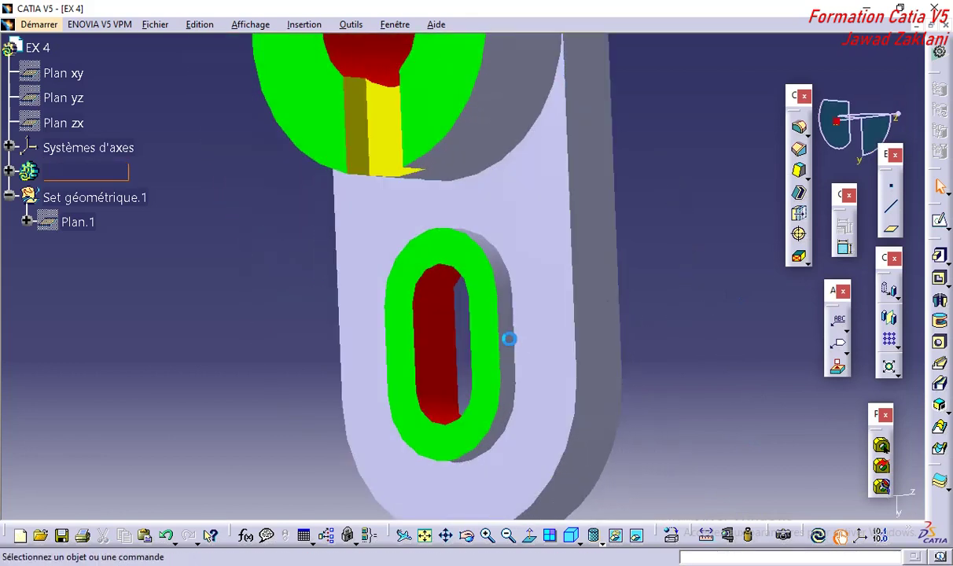
{"action": "left_click", "coordinate": [507, 413]}
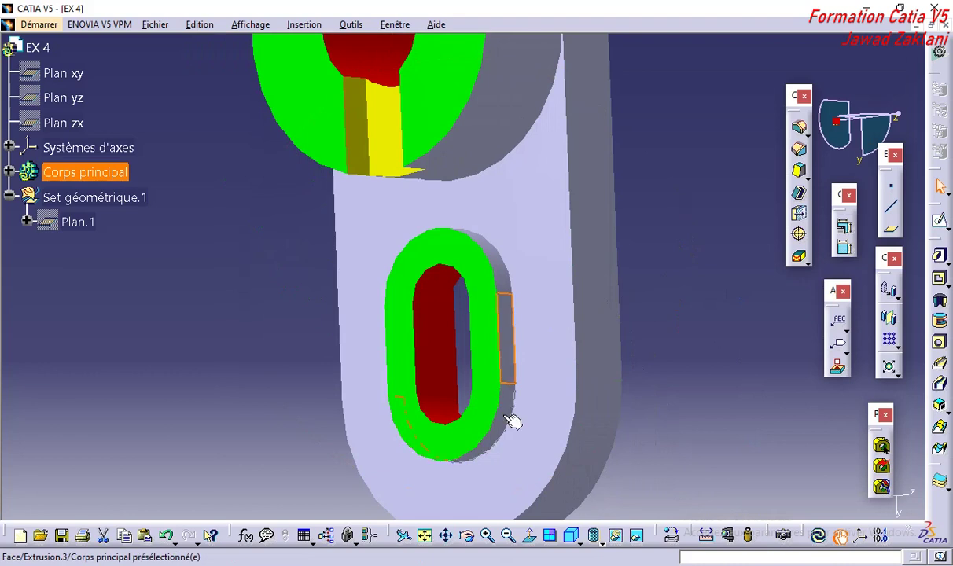
{"action": "left_click", "coordinate": [504, 272], "text": "ctrl"}
{"action": "left_click", "coordinate": [453, 284], "text": "ctrl"}
{"action": "middle_click_drag", "start_coordinate": [248, 350], "coordinate": [499, 337]}
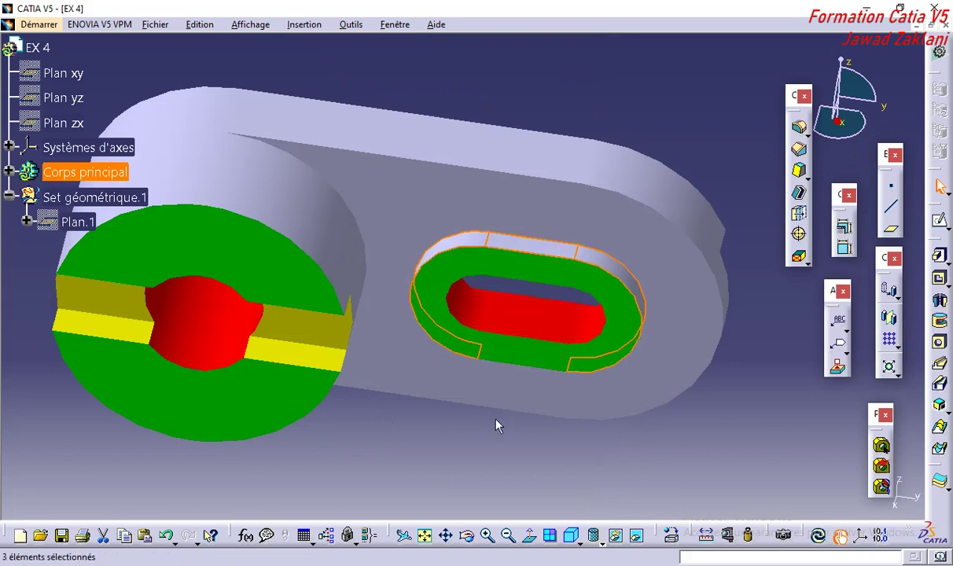
{"action": "middle_click_drag", "start_coordinate": [470, 396], "coordinate": [549, 191]}
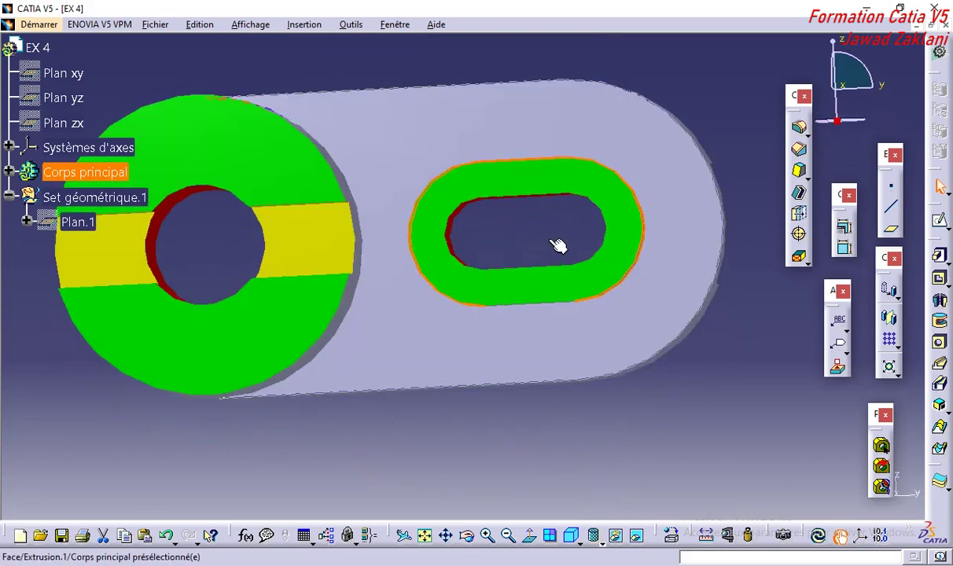
{"action": "middle_click_drag", "start_coordinate": [563, 239], "coordinate": [602, 307]}
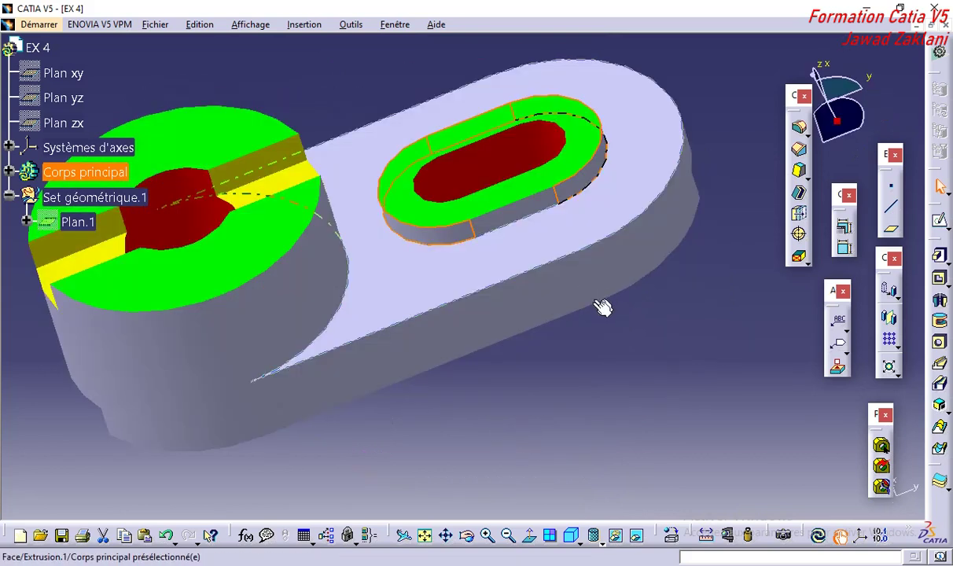
{"action": "left_click", "coordinate": [525, 215], "text": "ctrl"}
{"action": "right_click", "coordinate": [524, 214]}
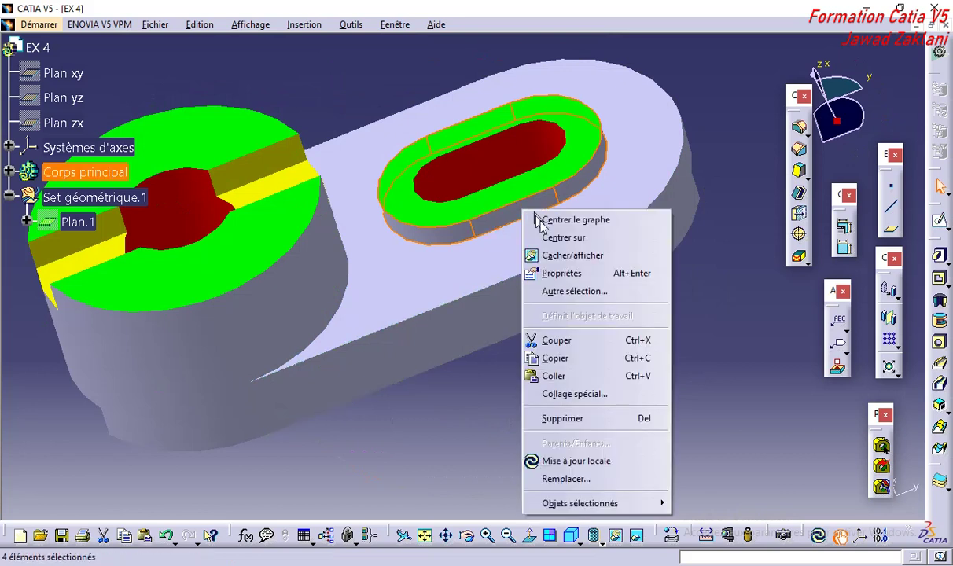
{"action": "left_click", "coordinate": [560, 273]}
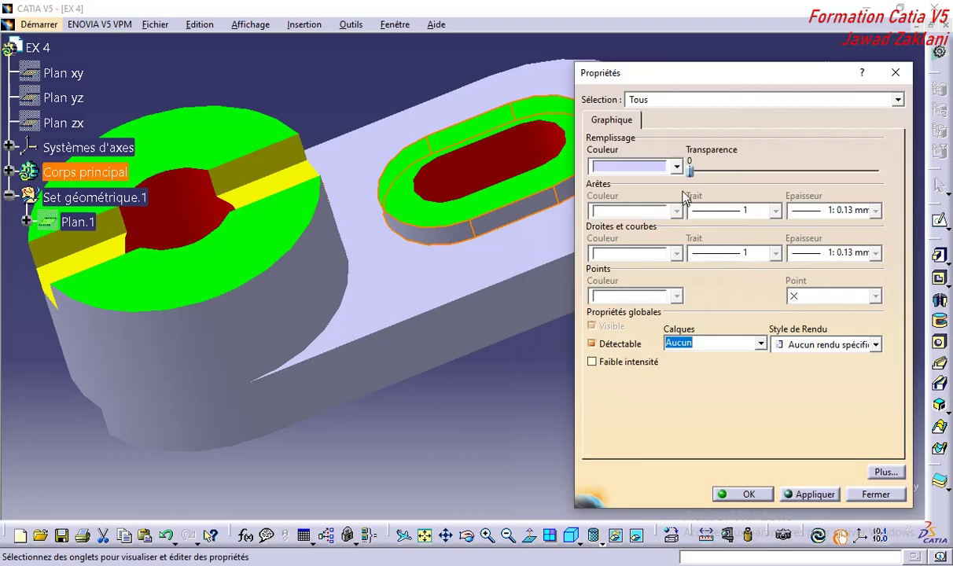
{"action": "left_click", "coordinate": [676, 166]}
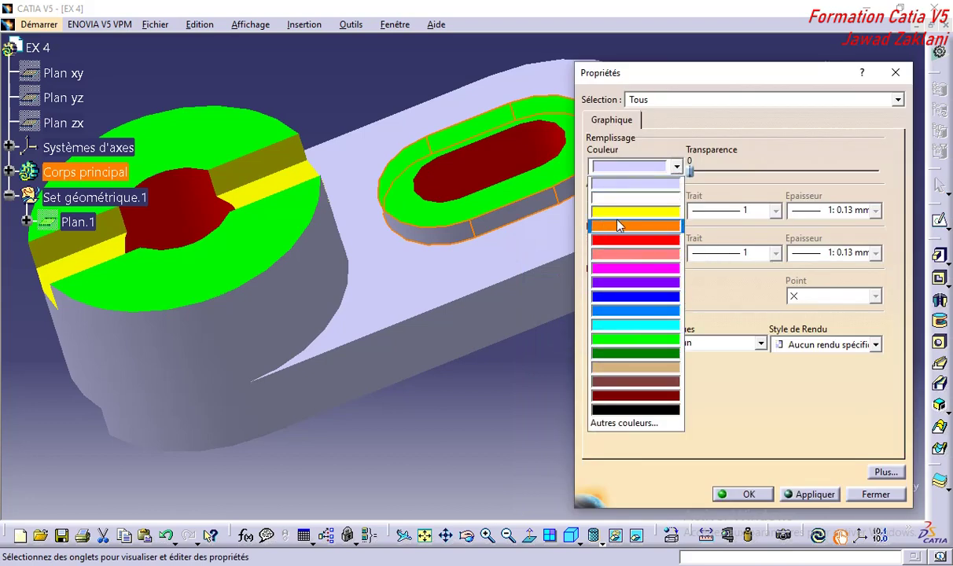
{"action": "left_click", "coordinate": [645, 212]}
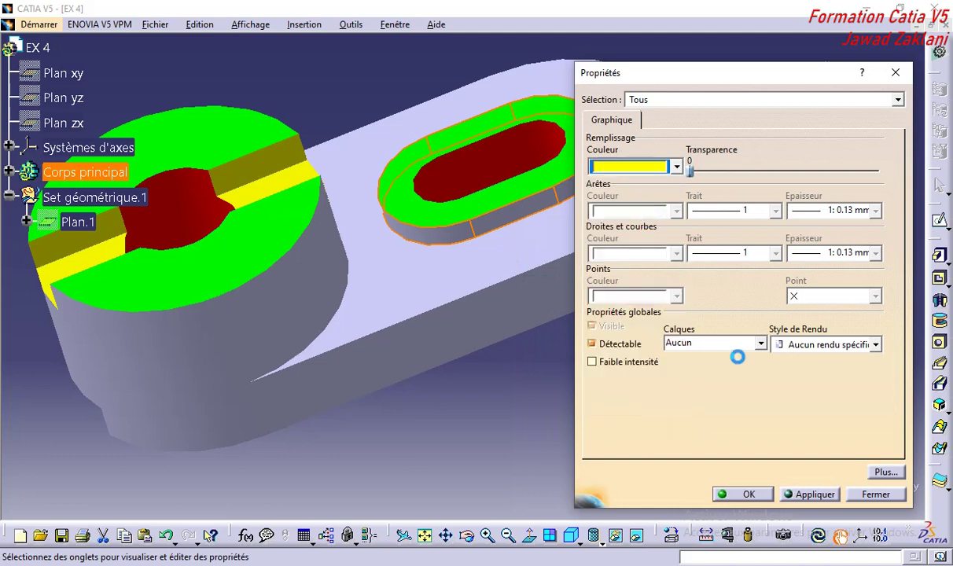
{"action": "left_click", "coordinate": [751, 495]}
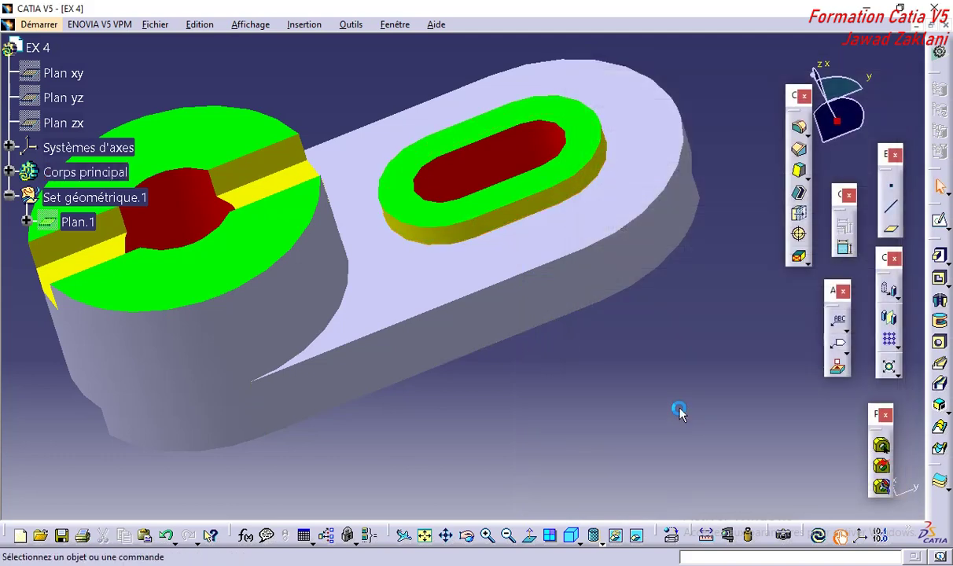
Step: Display the coloured part in the isometric view
{"action": "middle_click_drag", "start_coordinate": [726, 356], "coordinate": [488, 409]}
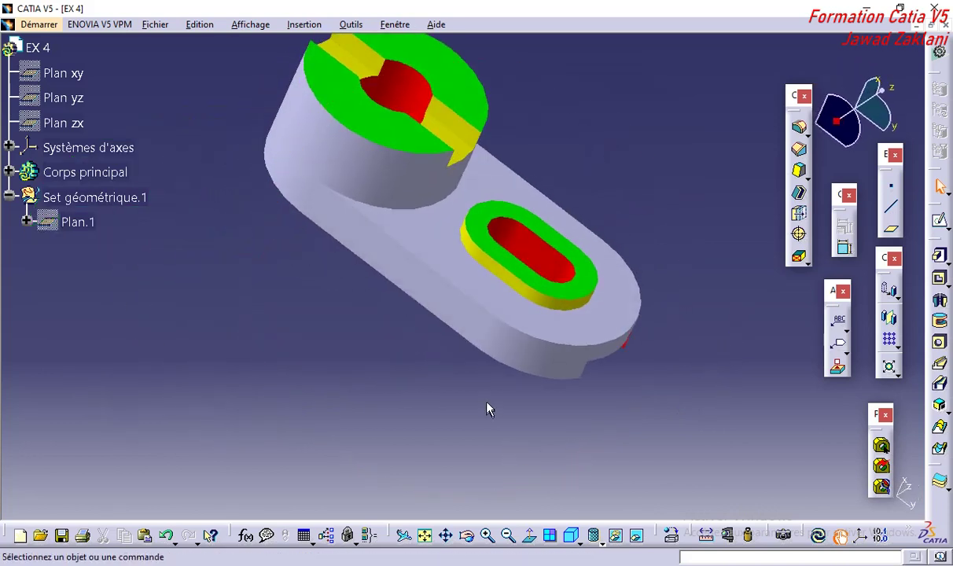
{"action": "left_click", "coordinate": [572, 539]}
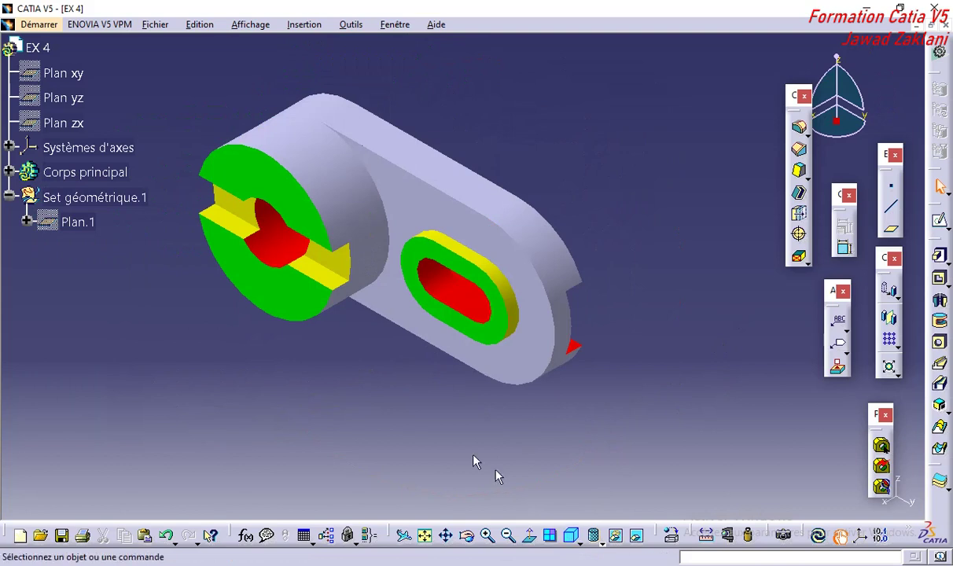